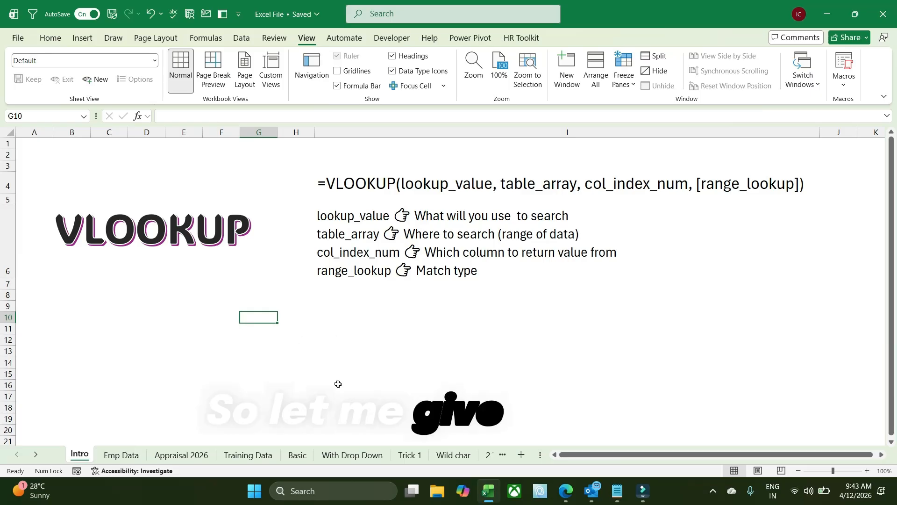
- Examine the Basic sheet's empty Location column and the Emp ID column that can identify each employee
left_click(297, 455)
left_click(317, 266)
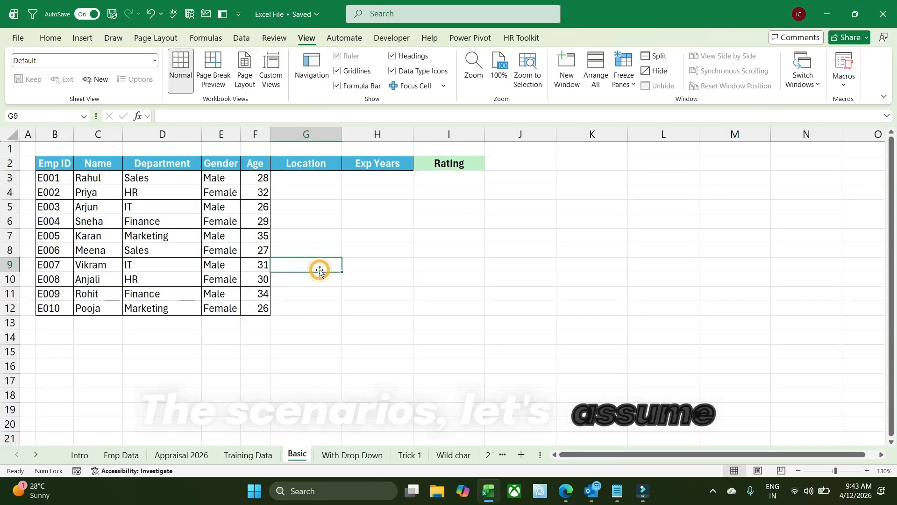
left_click(310, 179)
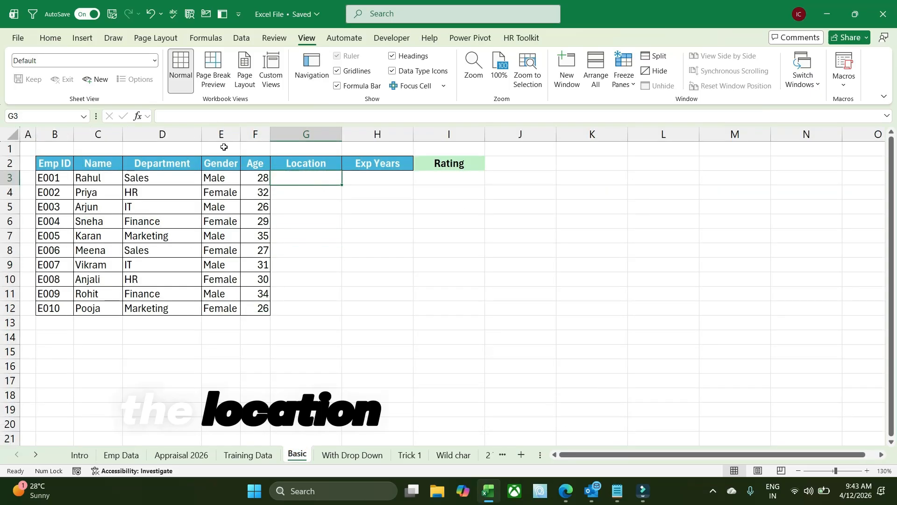
left_click(56, 179)
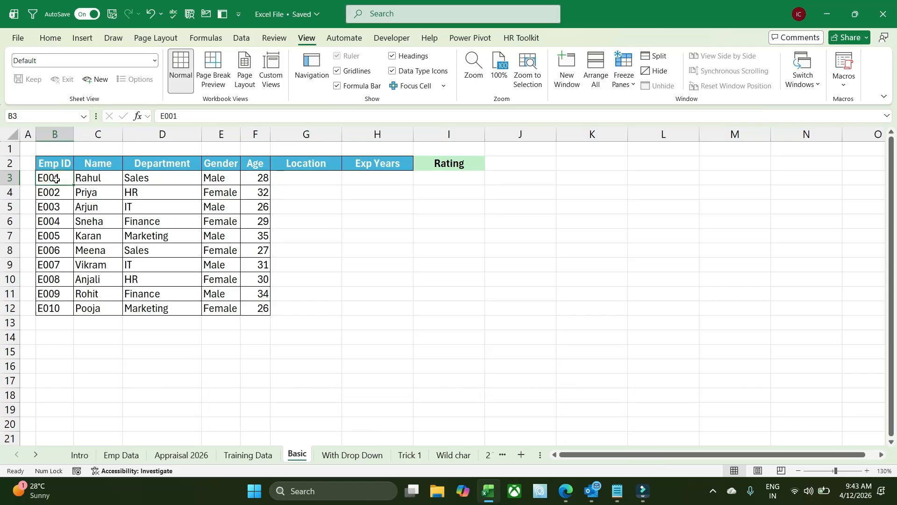
left_click(310, 180)
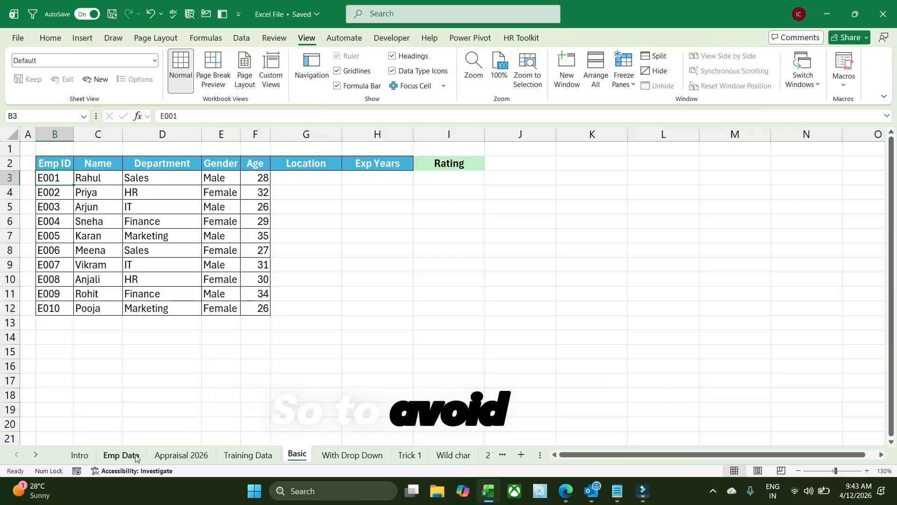
left_click(205, 370)
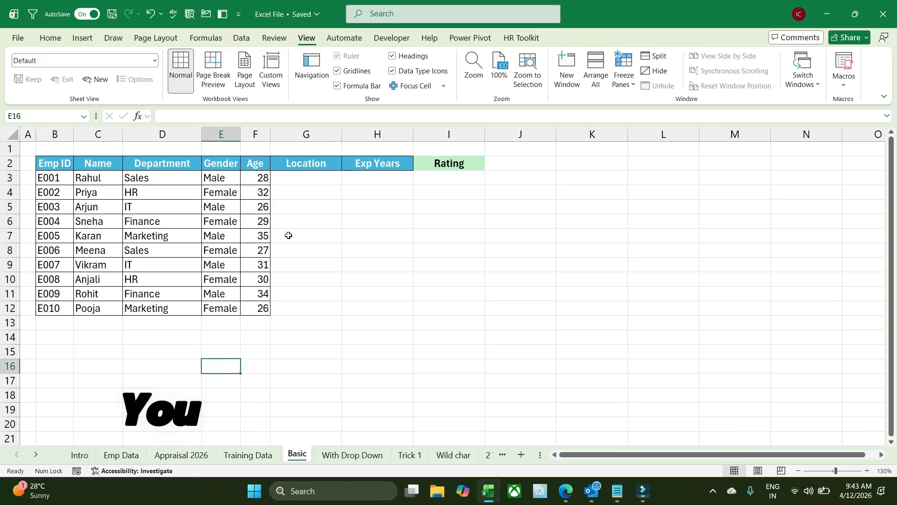
left_click(312, 179)
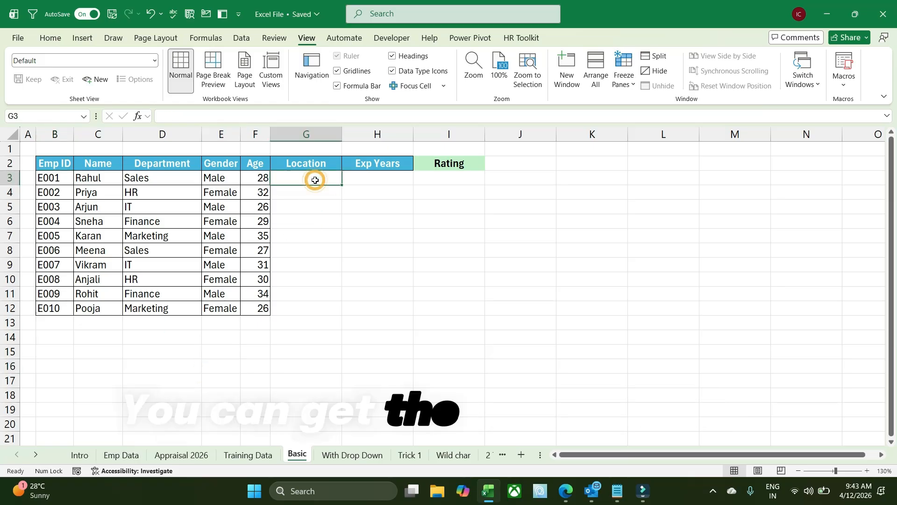
left_click(54, 182)
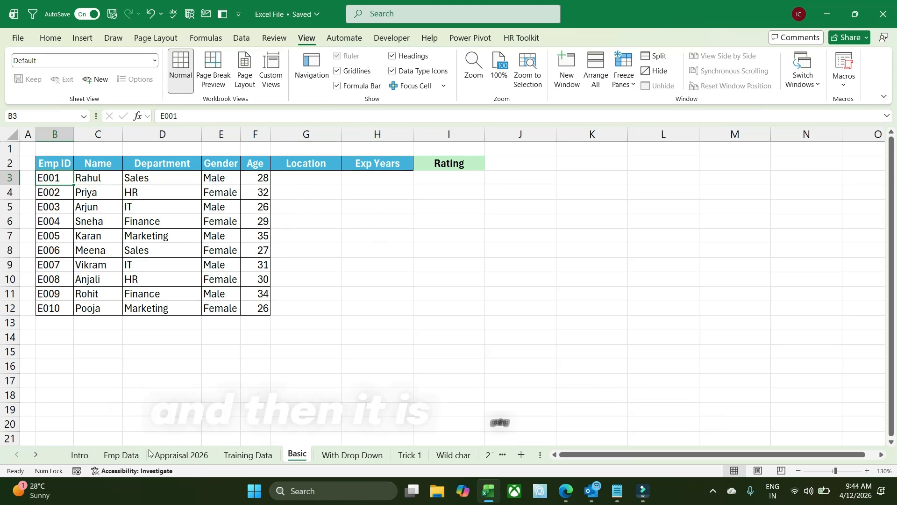
- Review the VLOOKUP syntax on the Intro sheet, going through each argument of the formula in I4
left_click(80, 454)
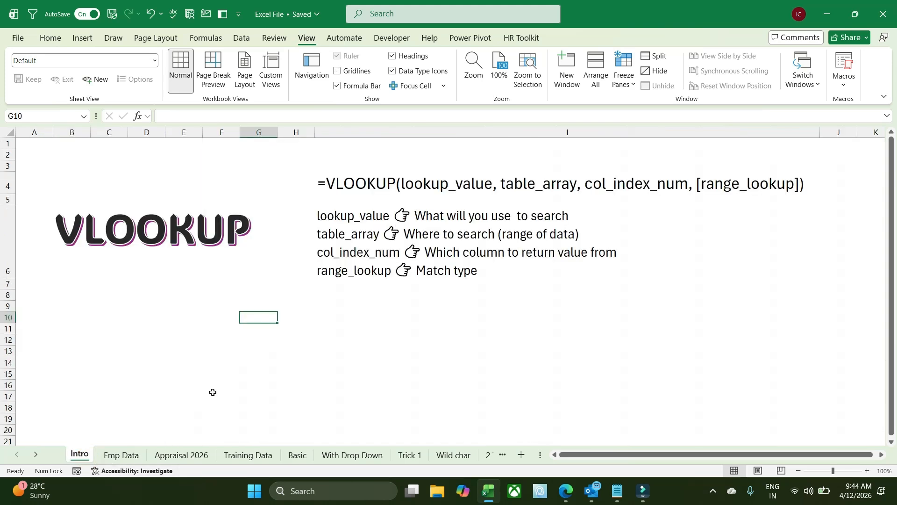
left_click(342, 185)
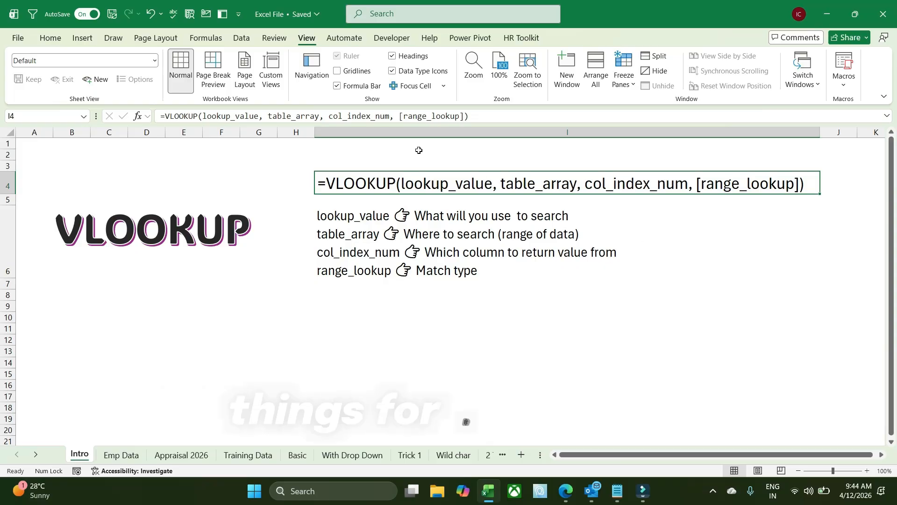
double_click(450, 185)
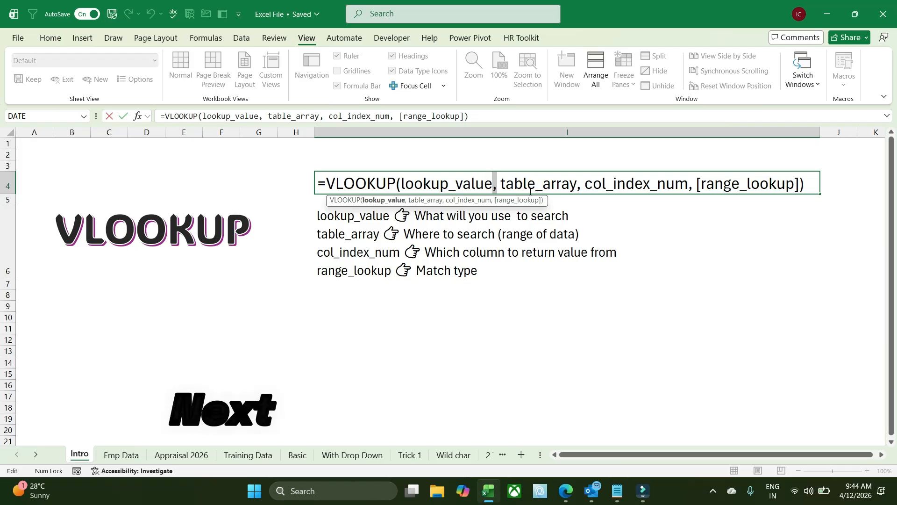
double_click(523, 184)
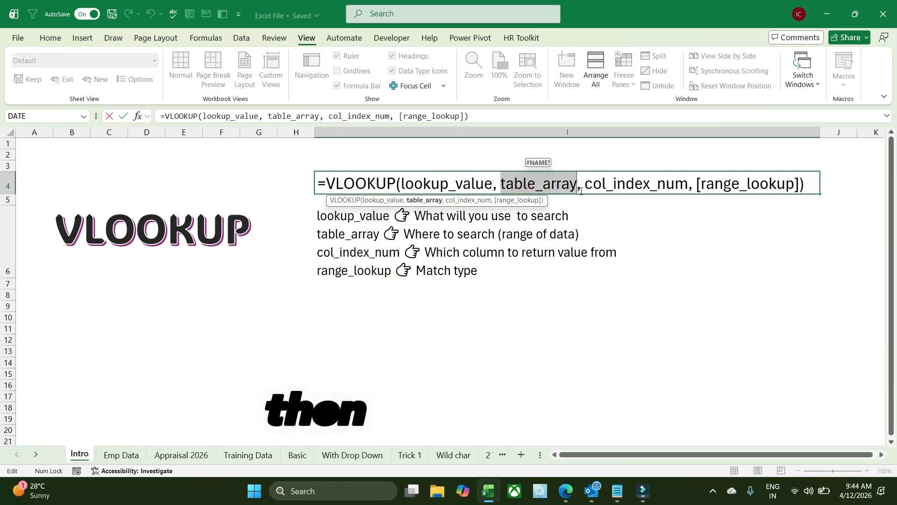
left_click(612, 186)
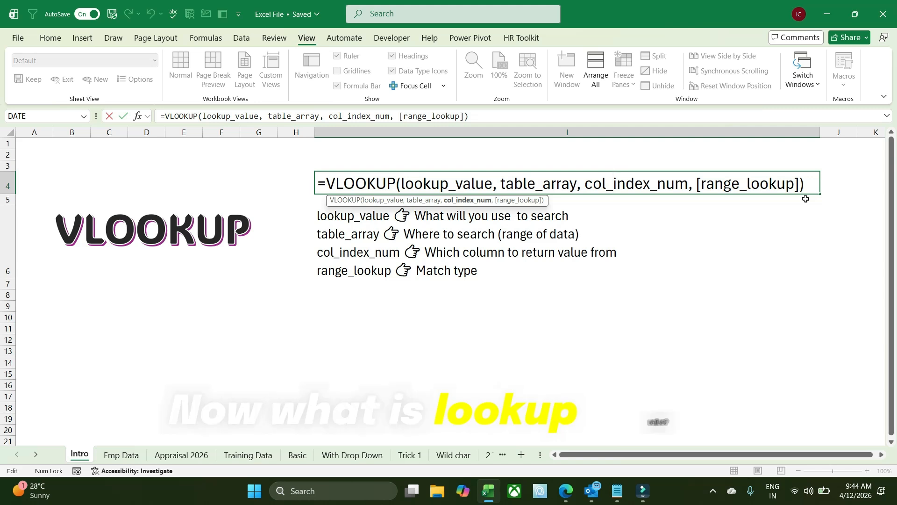
left_click(577, 294)
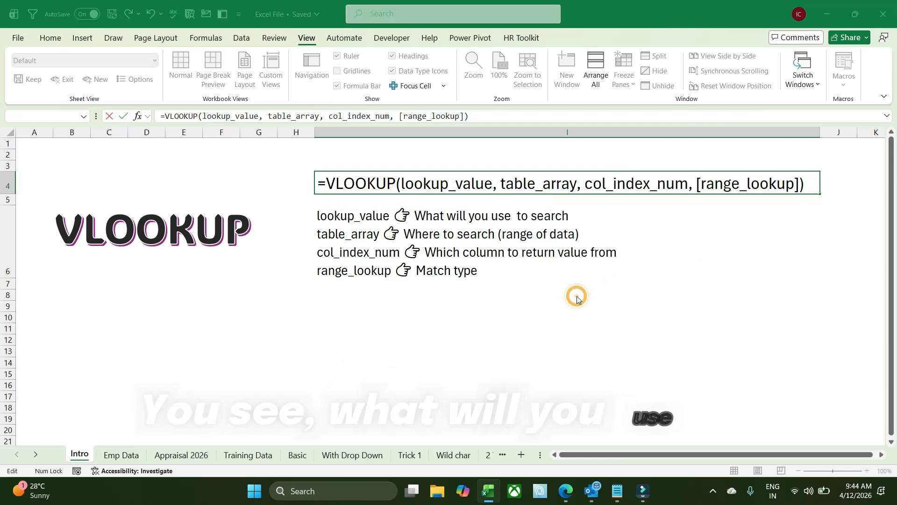
left_click(541, 151)
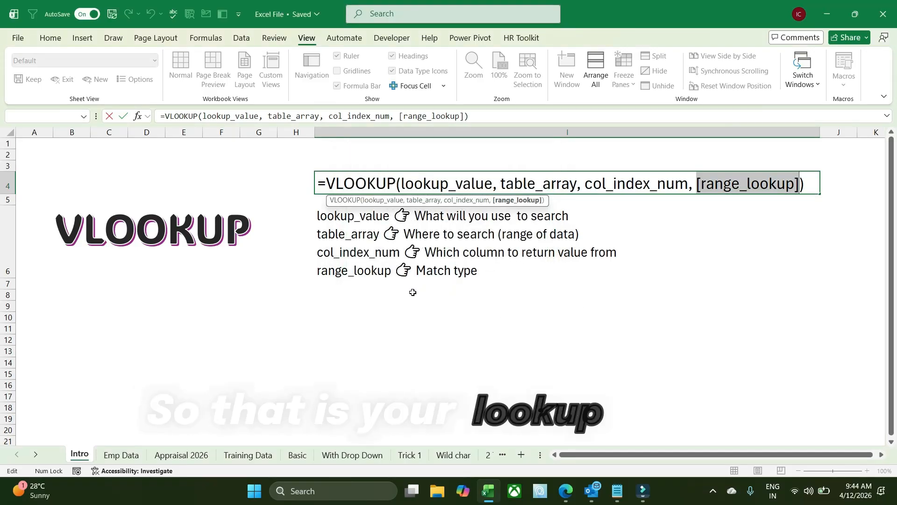
key("Escape")
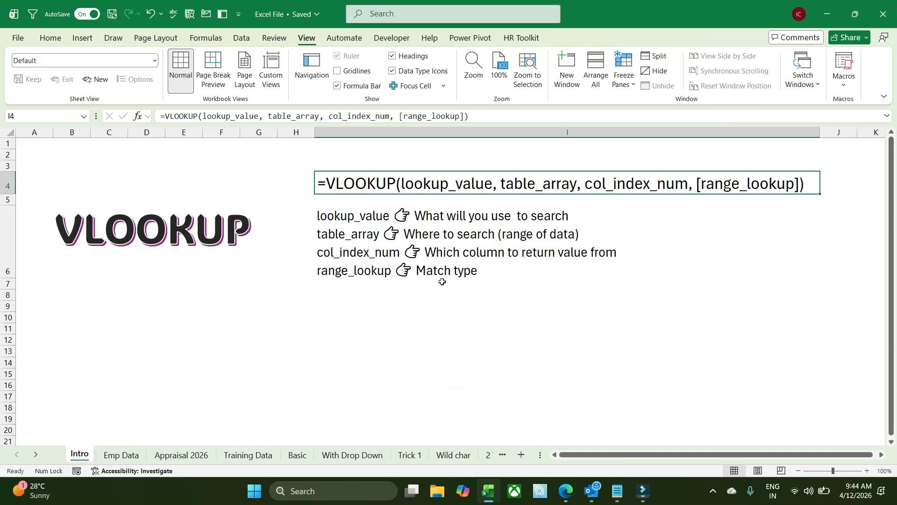
left_click(301, 305)
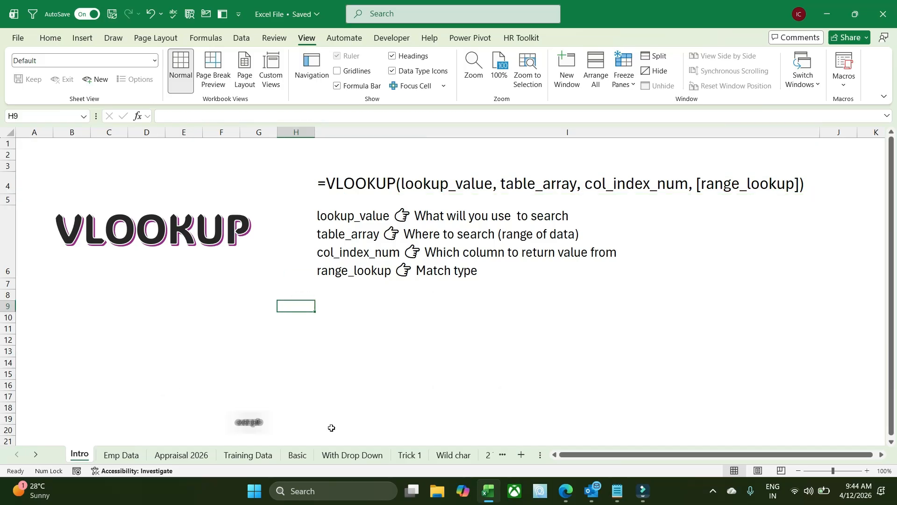
- Compare the Emp ID and Location columns of the Basic sheet with the matching columns on the Emp Data sheet
left_click(303, 454)
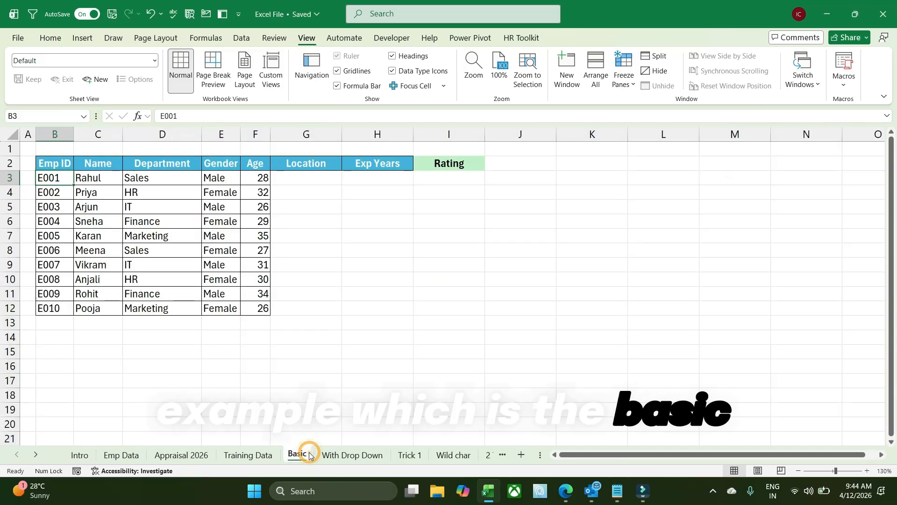
left_click(310, 180)
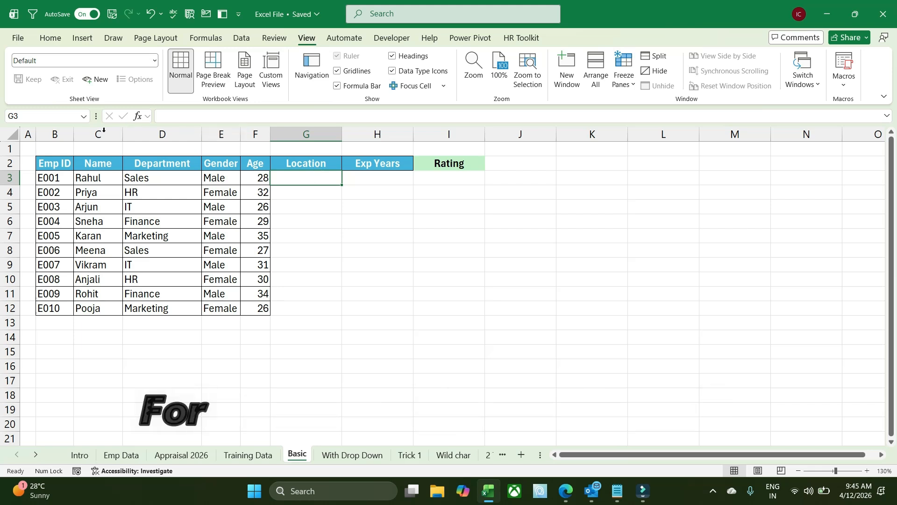
left_click(58, 178)
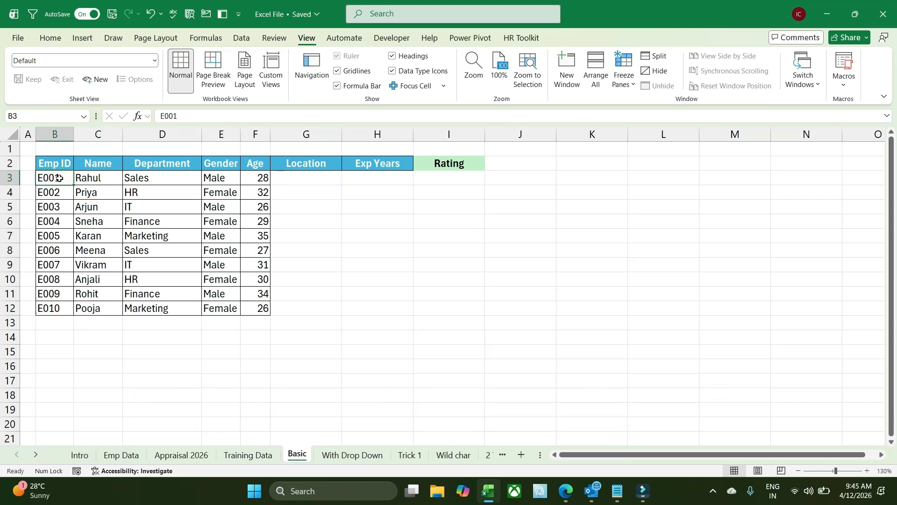
left_click(304, 181)
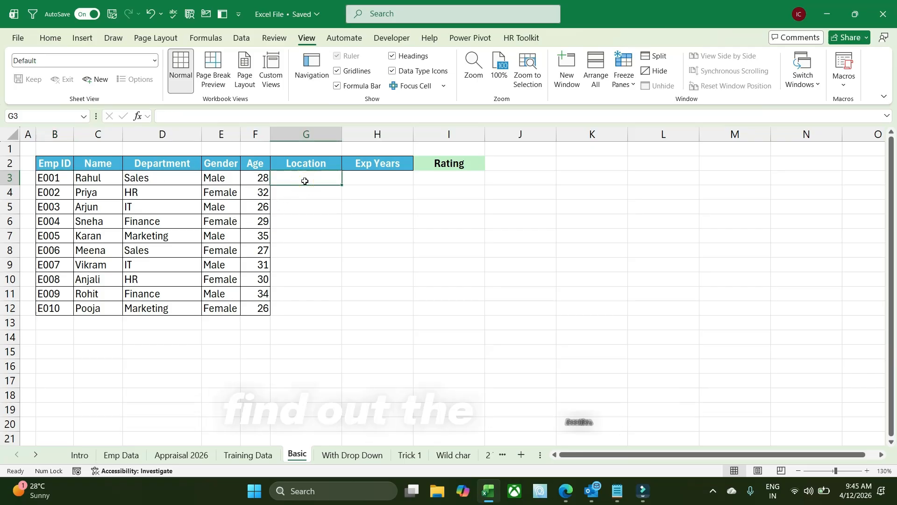
left_click(55, 178)
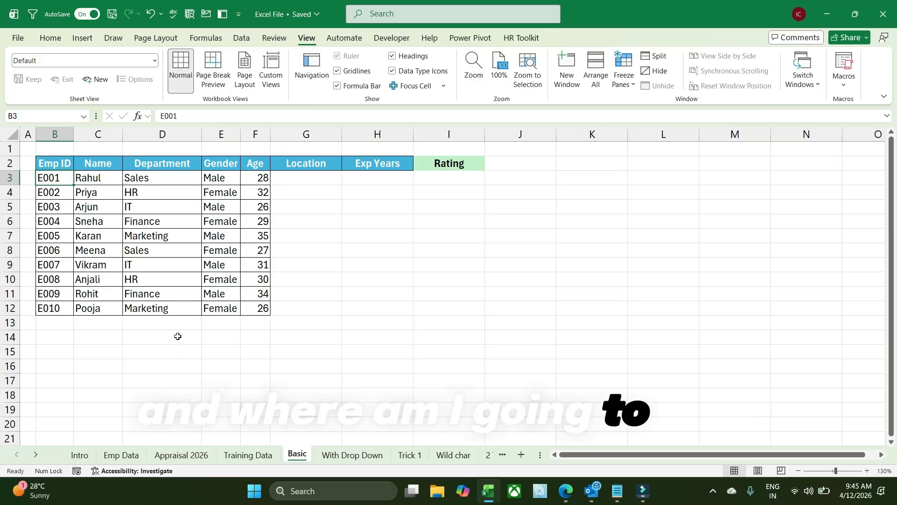
left_click(138, 455)
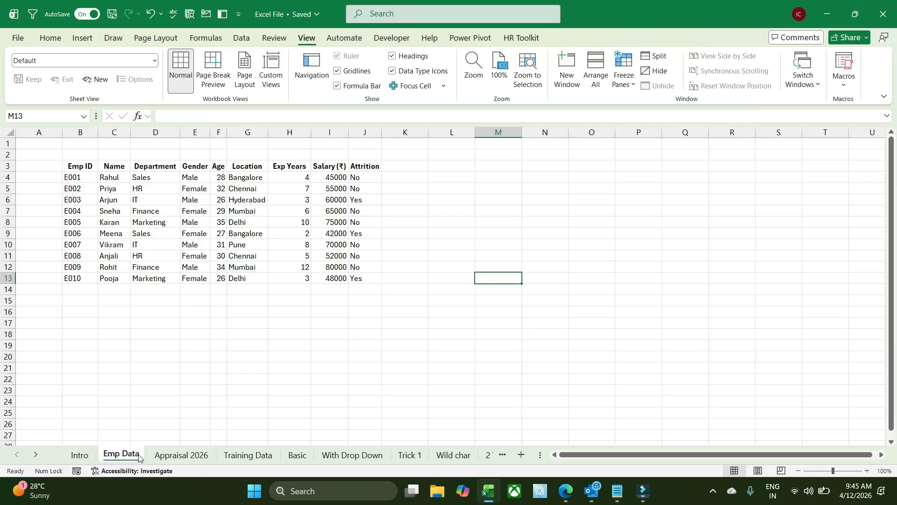
left_click(82, 177)
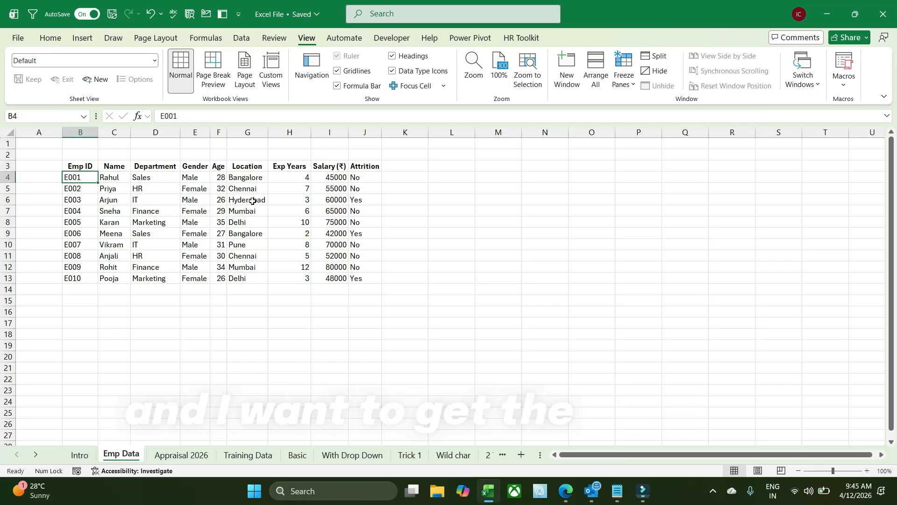
left_click(251, 179)
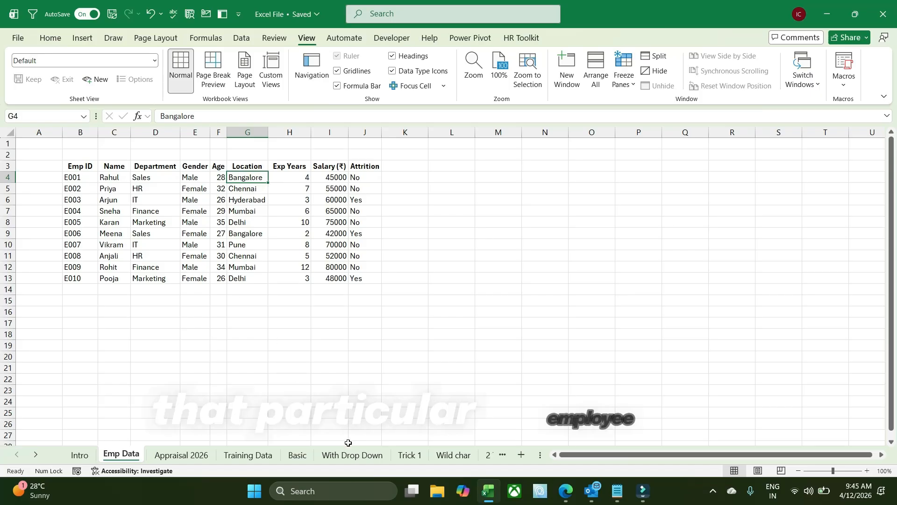
- Start a VLOOKUP formula in Location cell G3 of the Basic sheet, with Emp ID cell B3 as the lookup value
left_click(298, 455)
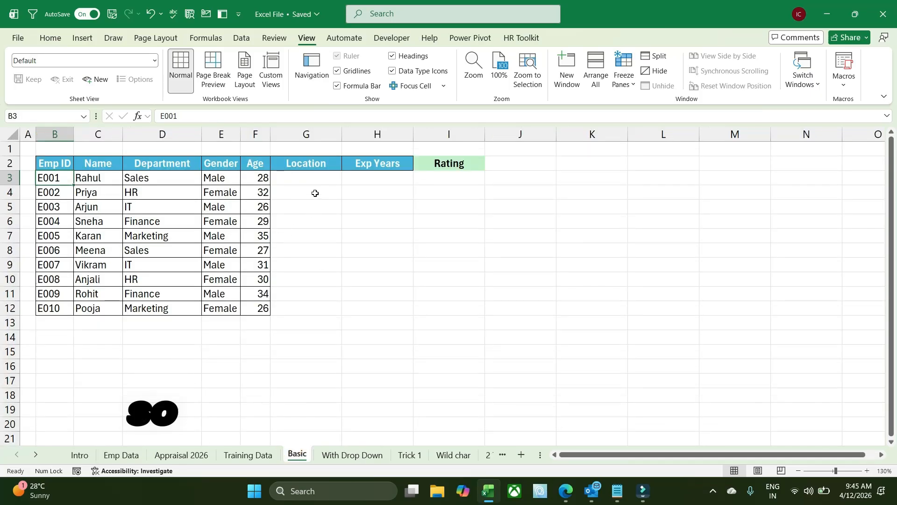
left_click(307, 181)
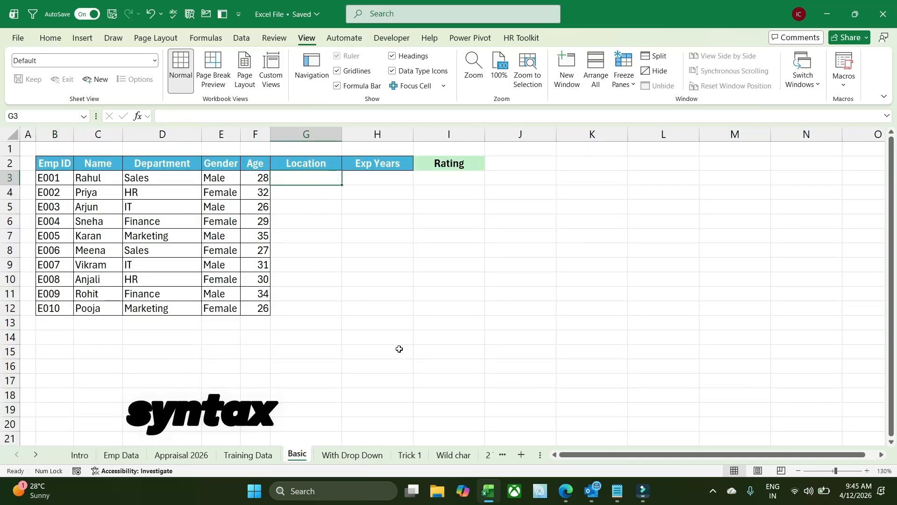
type("=vlo")
key("Tab")
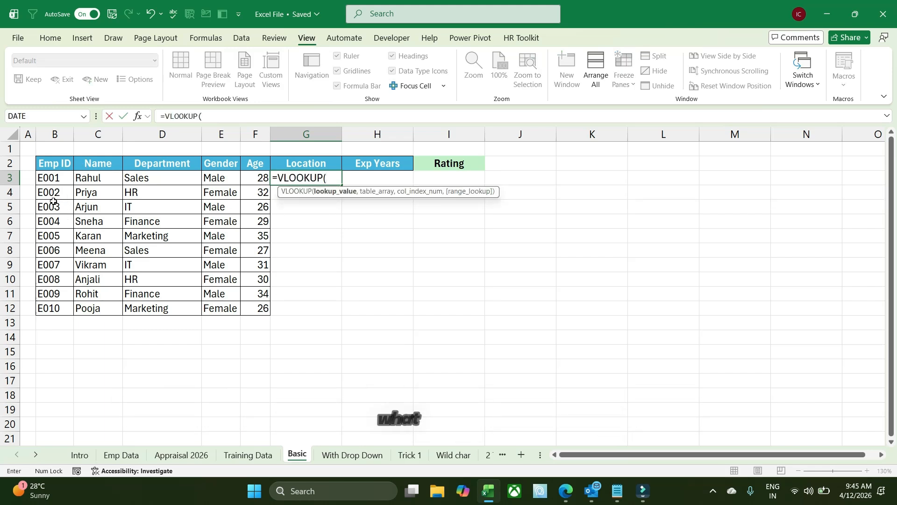
left_click(51, 178)
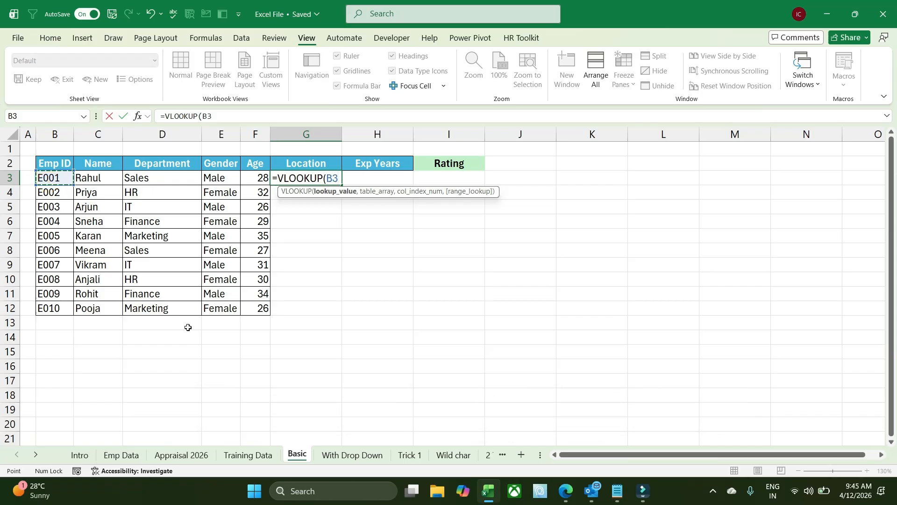
type(",")
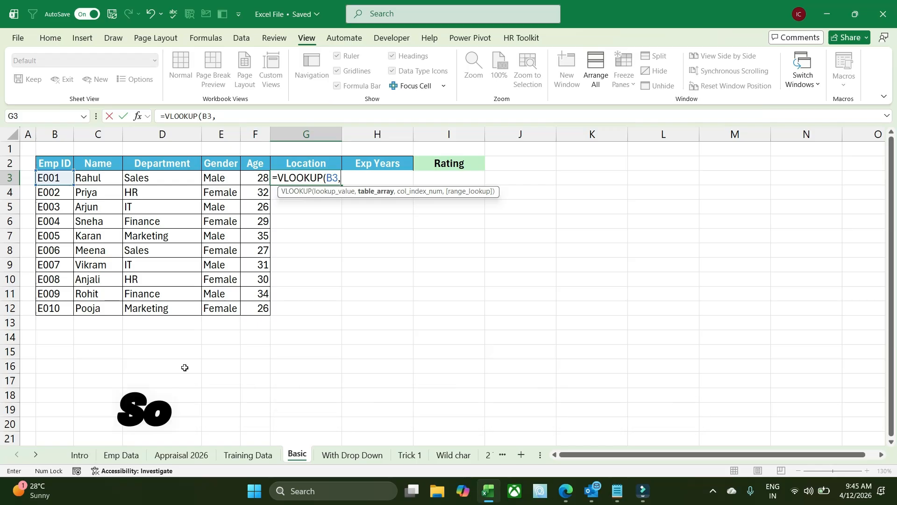
- Set the table array of the VLOOKUP in G3 to range B4:J13 on the Emp Data sheet
left_click(119, 459)
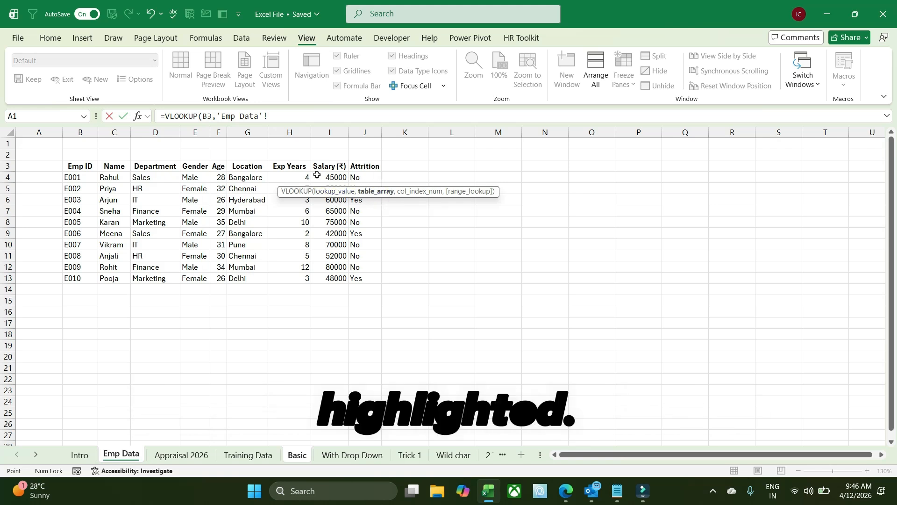
left_click_drag(91, 176, 318, 261)
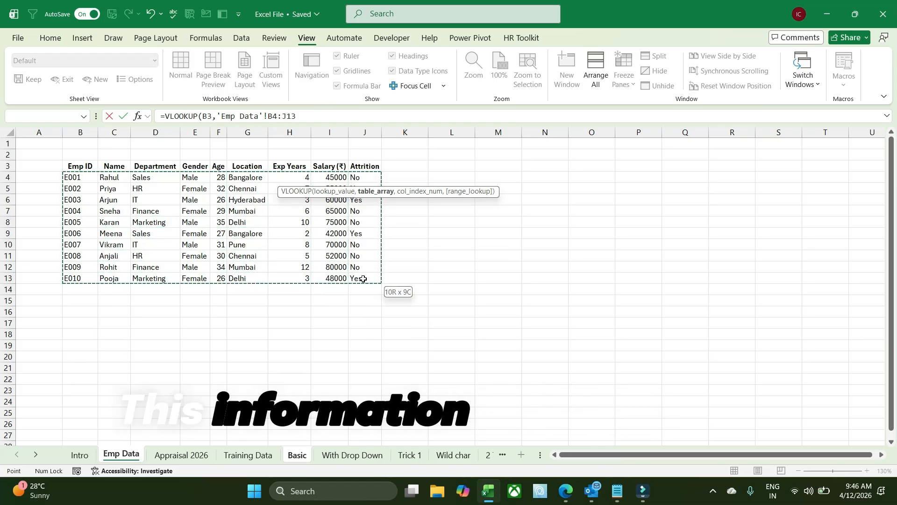
left_click_drag(363, 279, 362, 279)
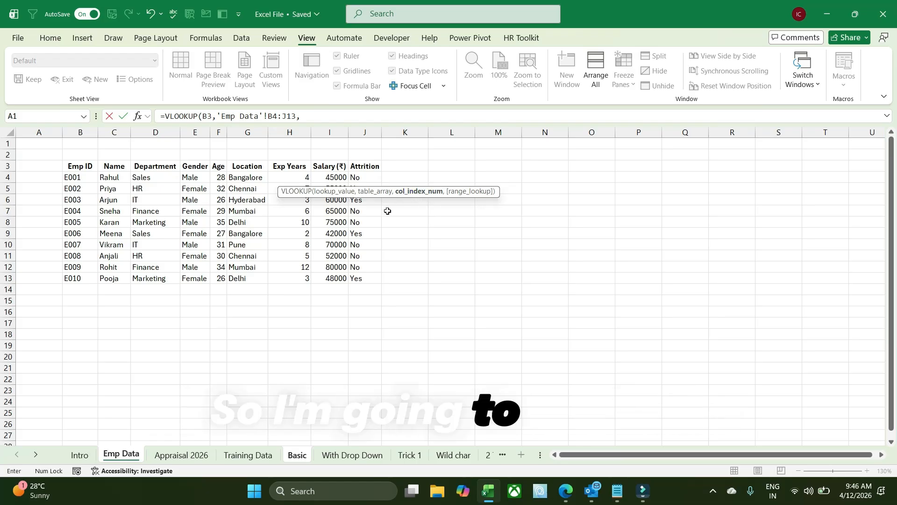
- Complete the VLOOKUP in G3 with column index 6 and FALSE for an exact match, and fill it down to G12
type("6")
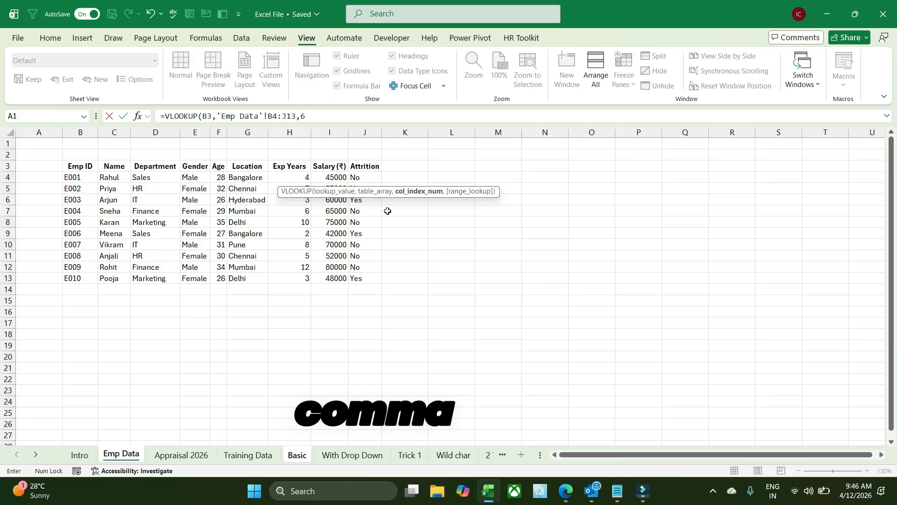
type(",")
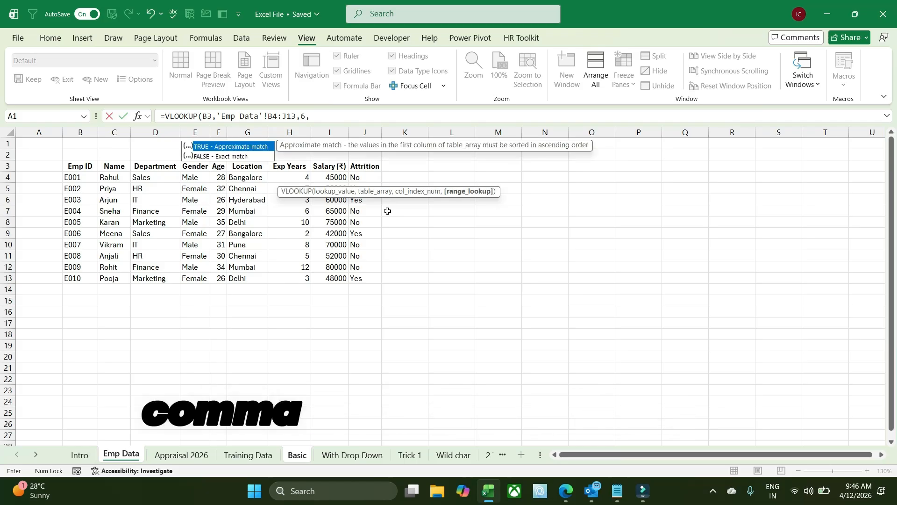
type("0")
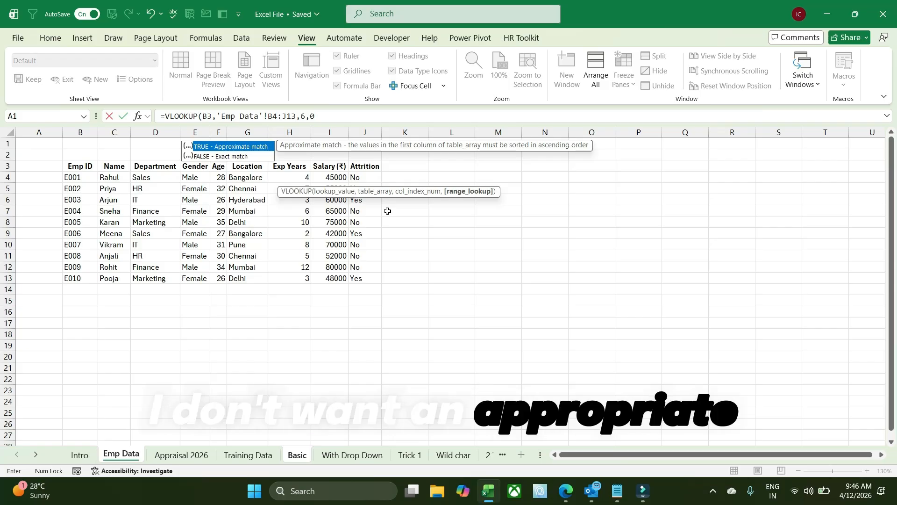
key("Down")
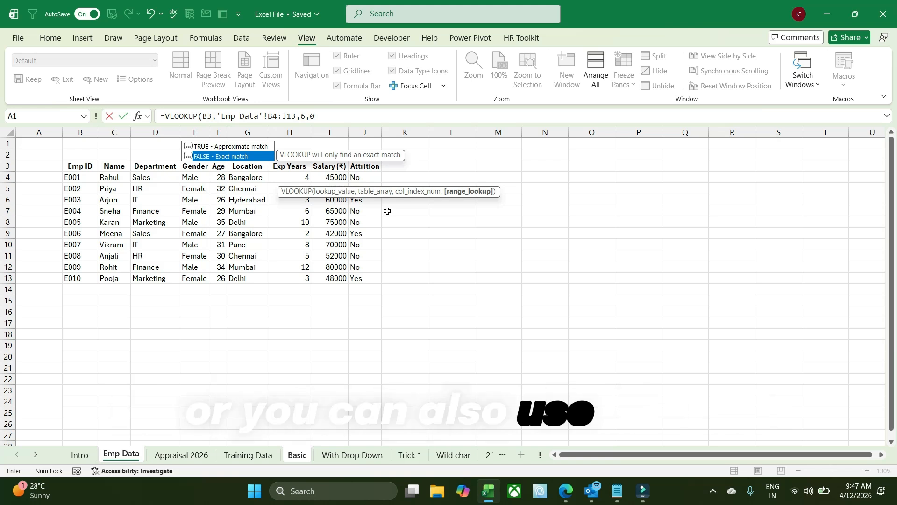
key("Tab")
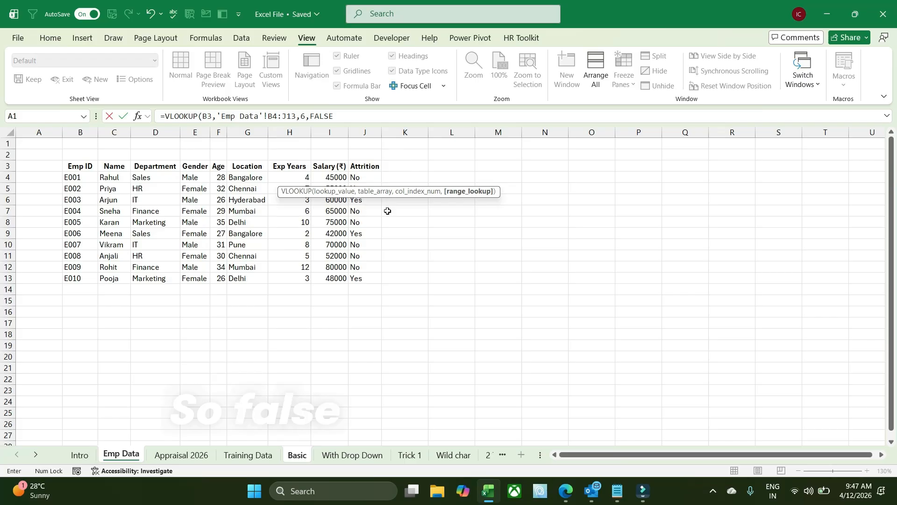
type(")")
key("Return")
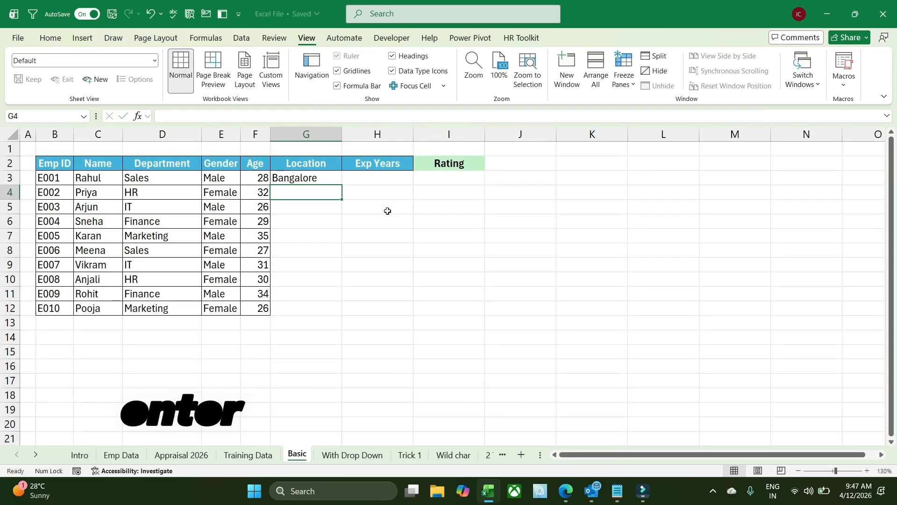
left_click(311, 177)
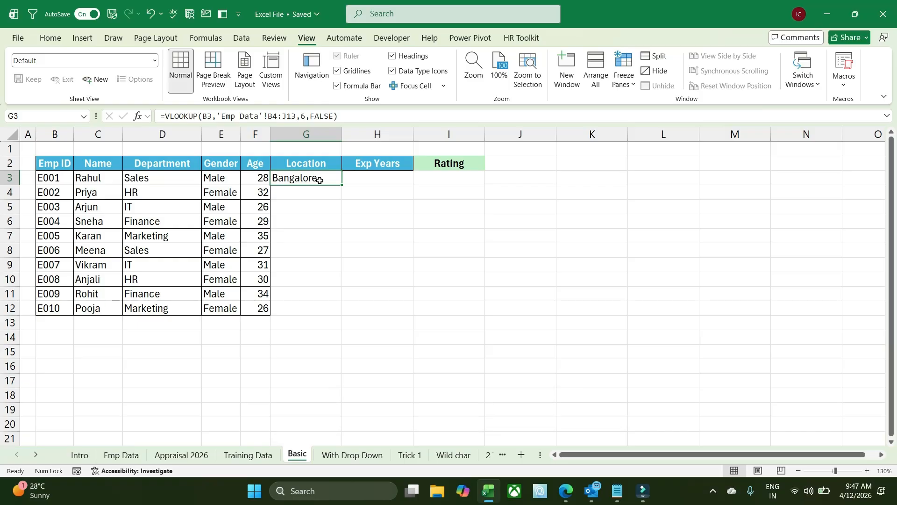
left_click_drag(340, 186, 339, 316)
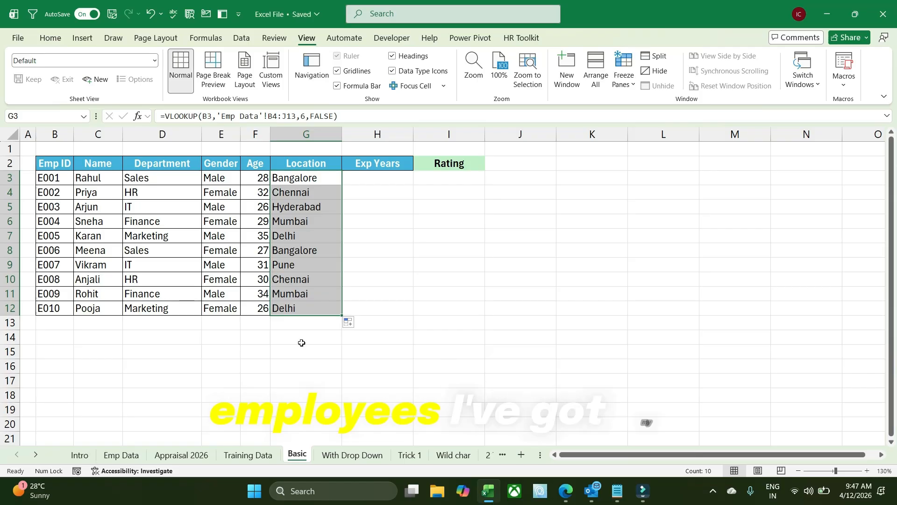
- Start a VLOOKUP in Exp Years cell H3 with B3 as lookup value and Emp Data range B4:J13 as table array
left_click(356, 179)
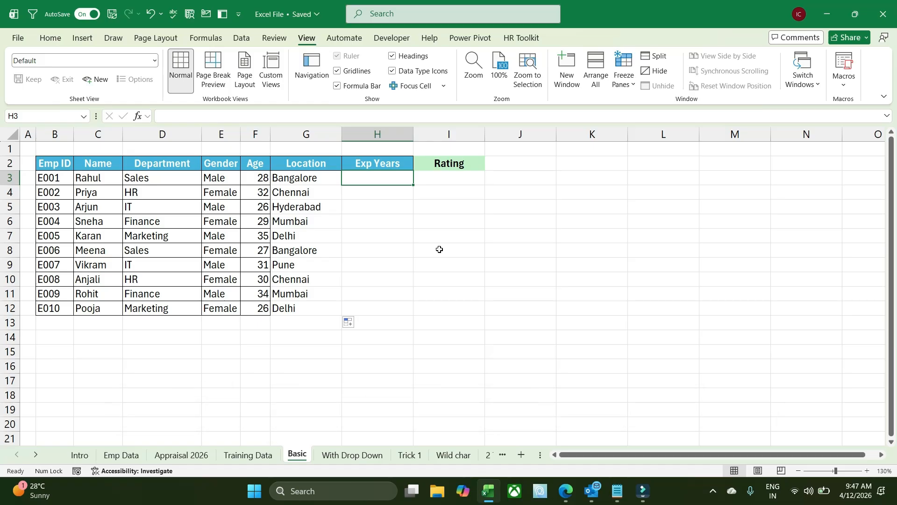
type("=")
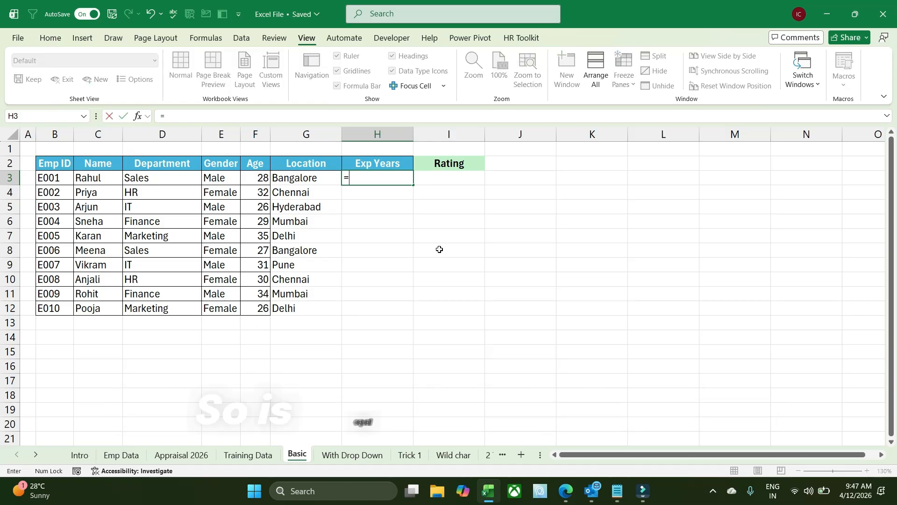
type("vl")
key("Tab")
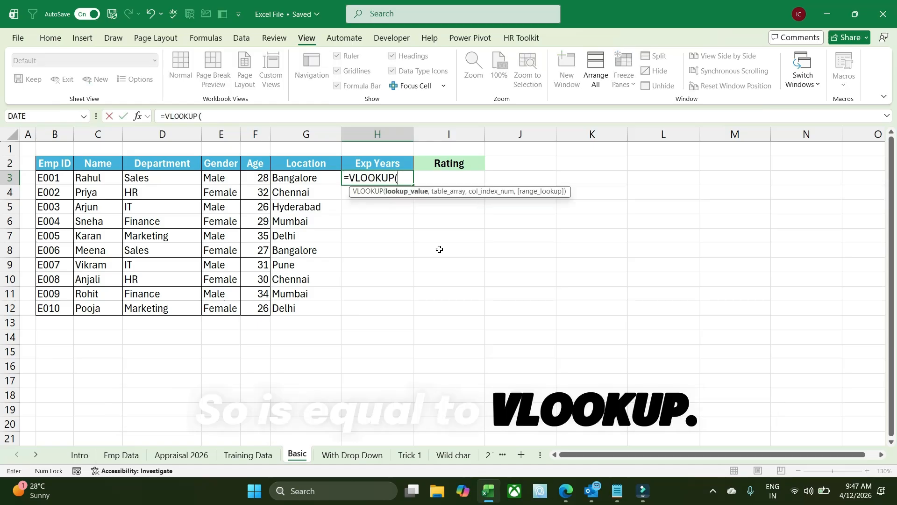
left_click(51, 177)
type(",")
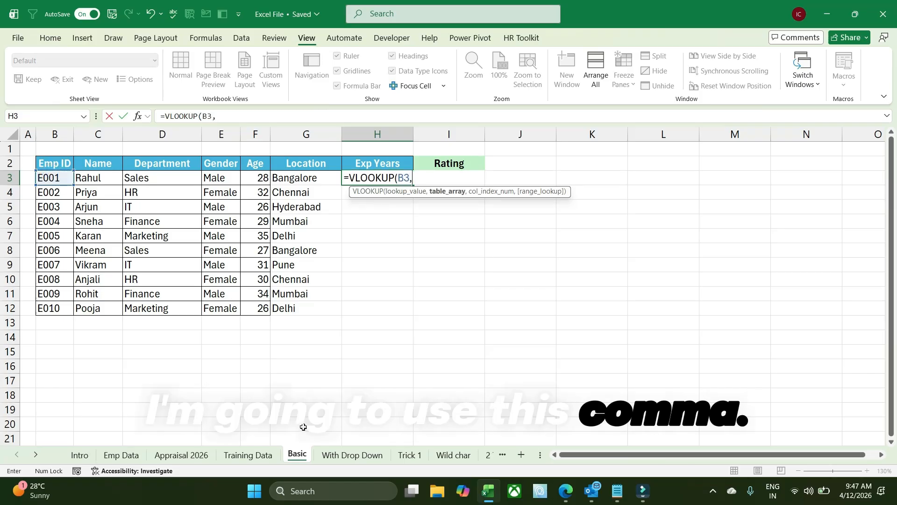
left_click(121, 455)
left_click(75, 179)
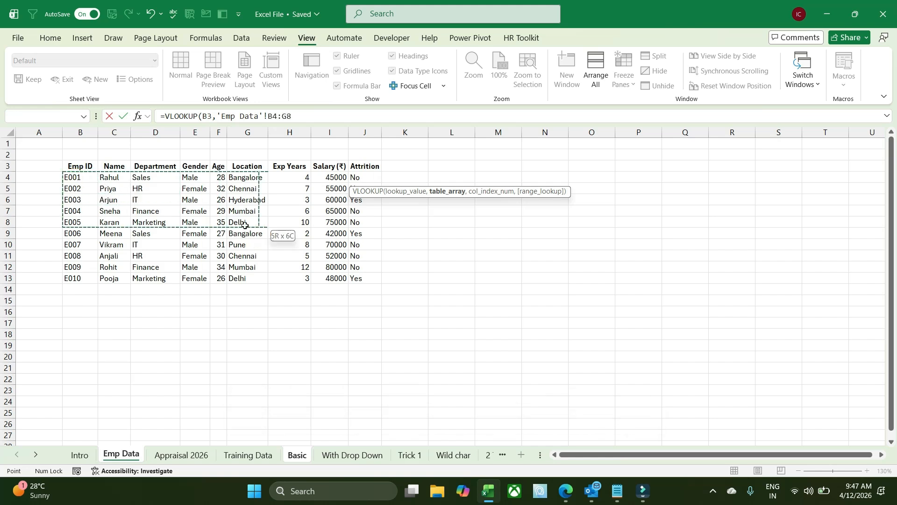
left_click_drag(245, 226, 367, 279)
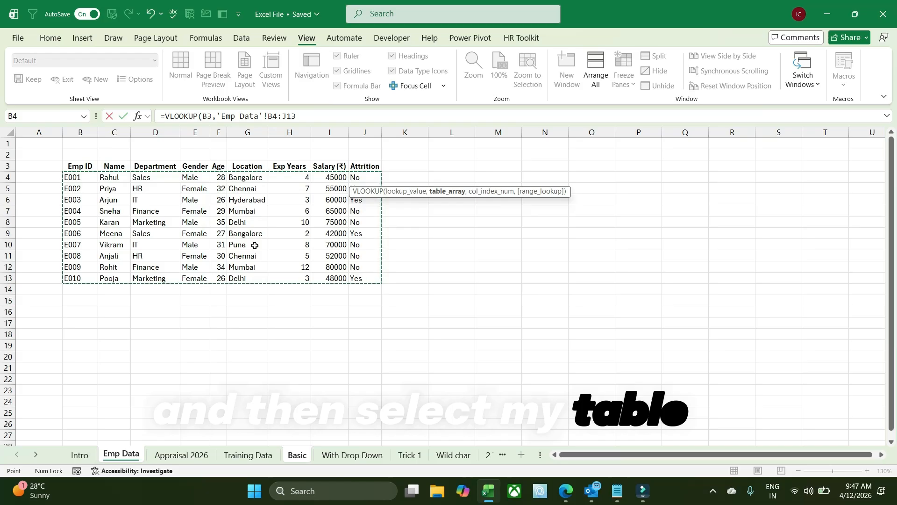
type(",")
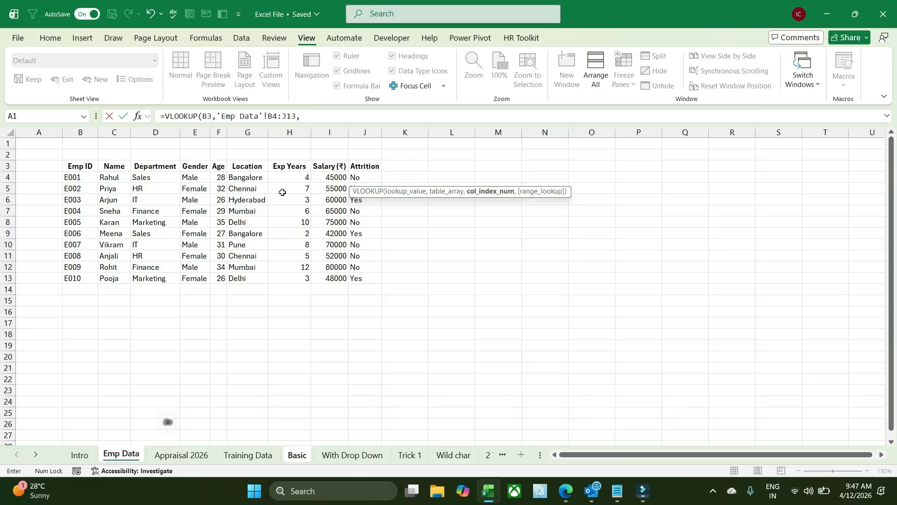
- Complete the VLOOKUP in H3 with column index 7 and match type 0, and fill it down to H12
type("7,")
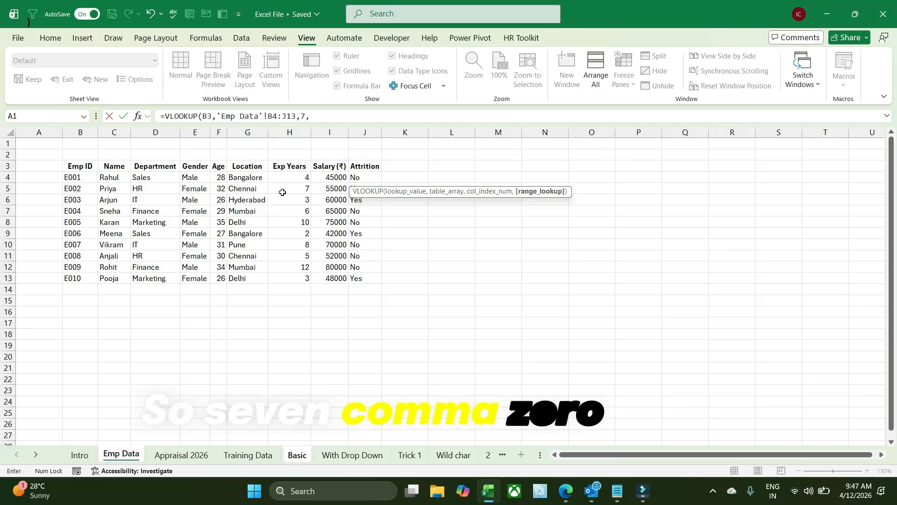
type("0")
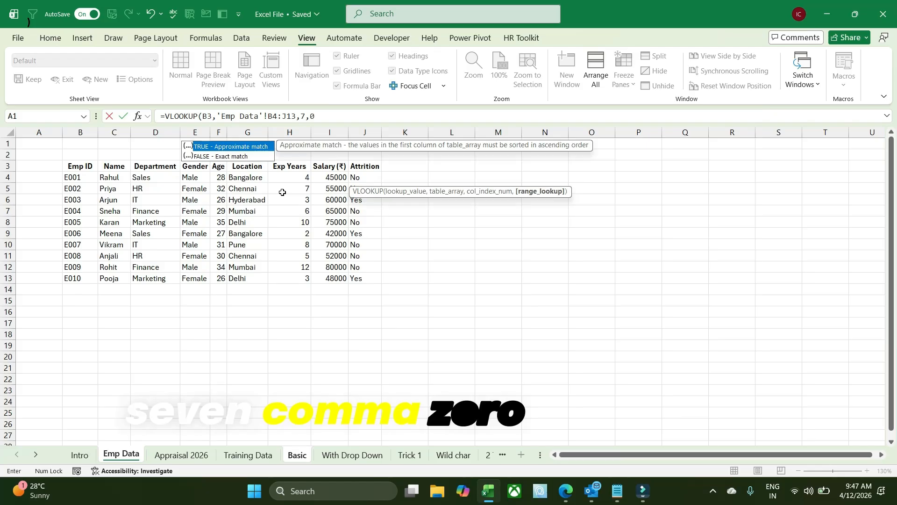
type(")")
key("Return")
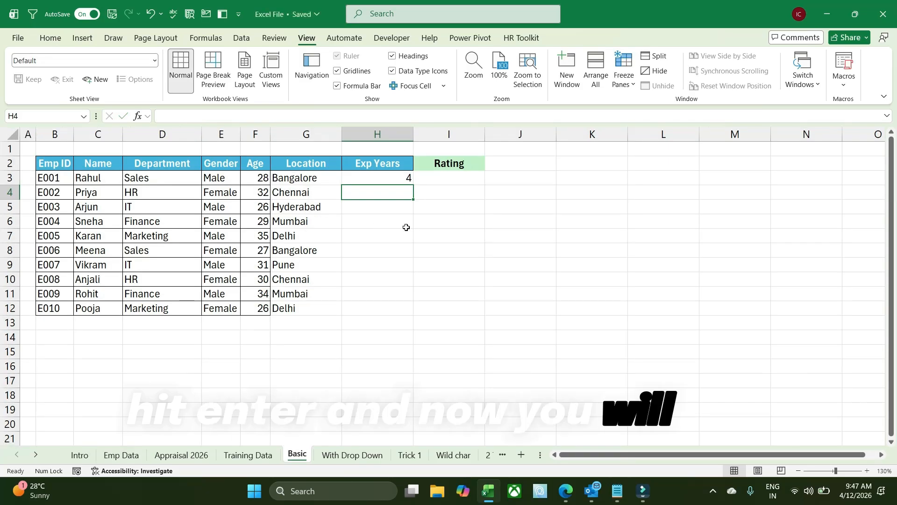
left_click(386, 176)
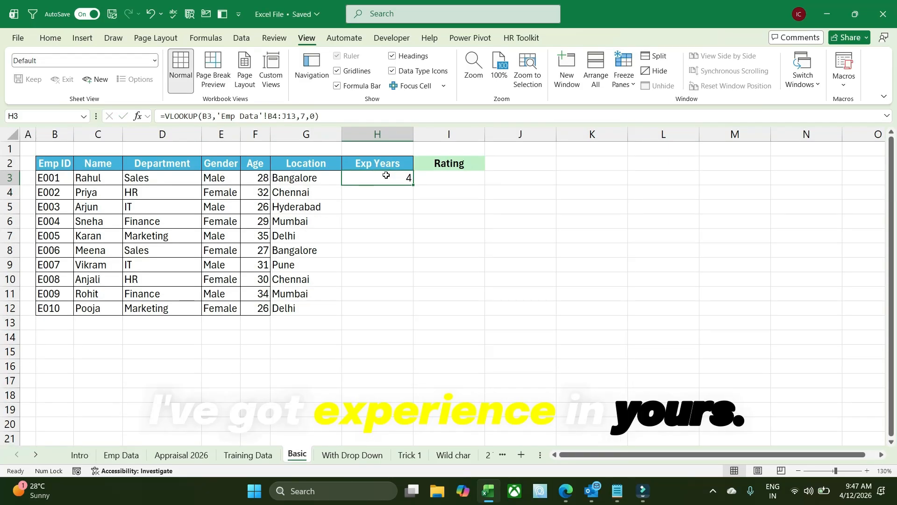
double_click(415, 186)
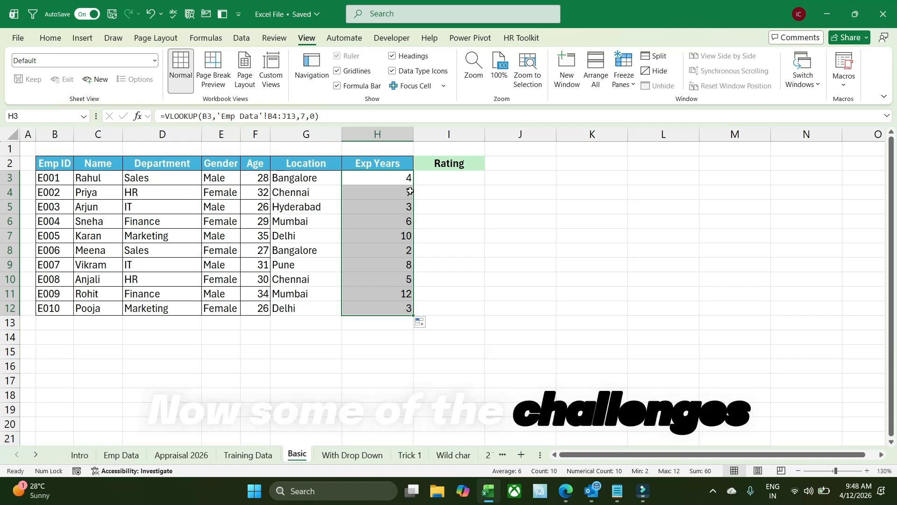
- Clear the Location and Exp Years formulas in G3:H12 of the Basic sheet
left_click(442, 225)
left_click_drag(314, 177, 410, 310)
key("Delete")
left_click(554, 224)
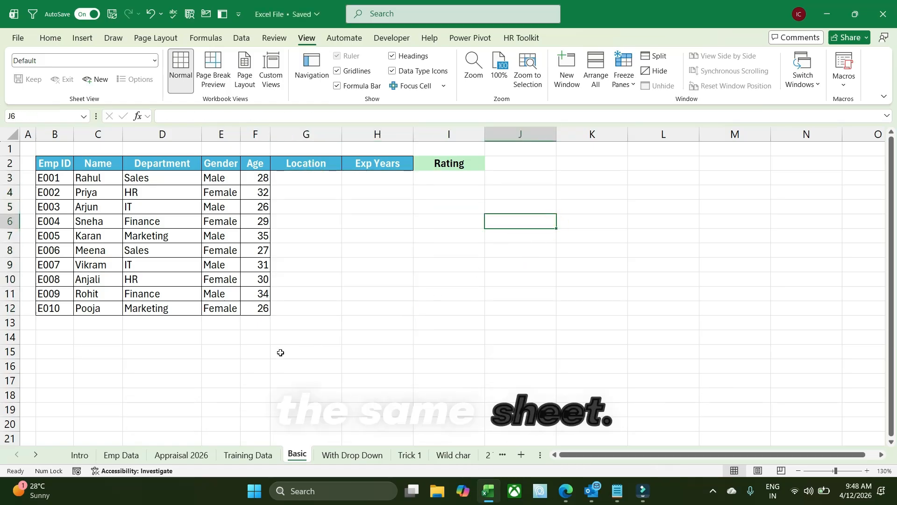
- Copy the Emp ID to Exp Years columns, B3:H13, from the Emp Data sheet to cell L2 of the Basic sheet
left_click(121, 455)
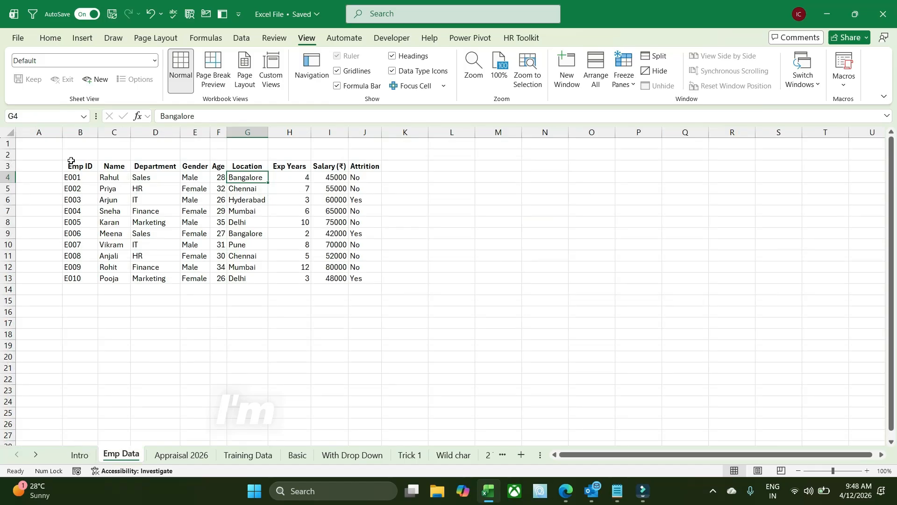
left_click_drag(71, 161, 295, 272)
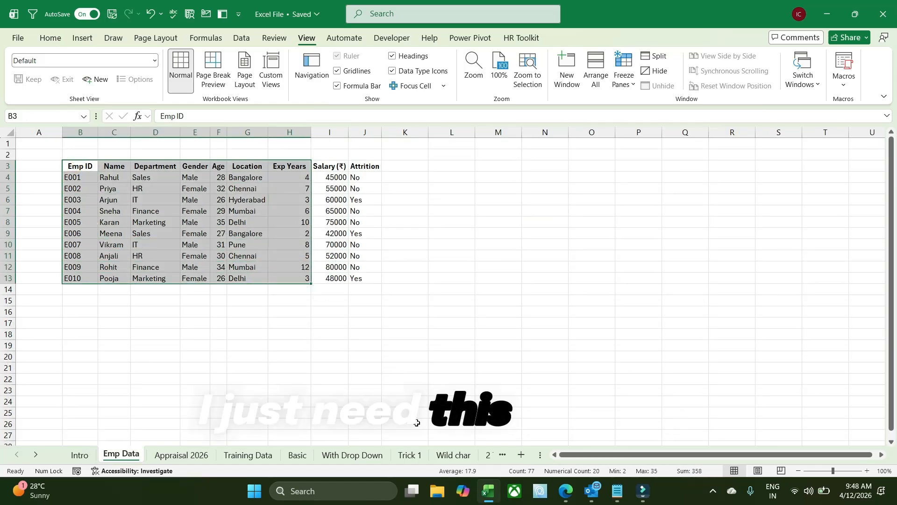
key("ctrl+c")
left_click(297, 454)
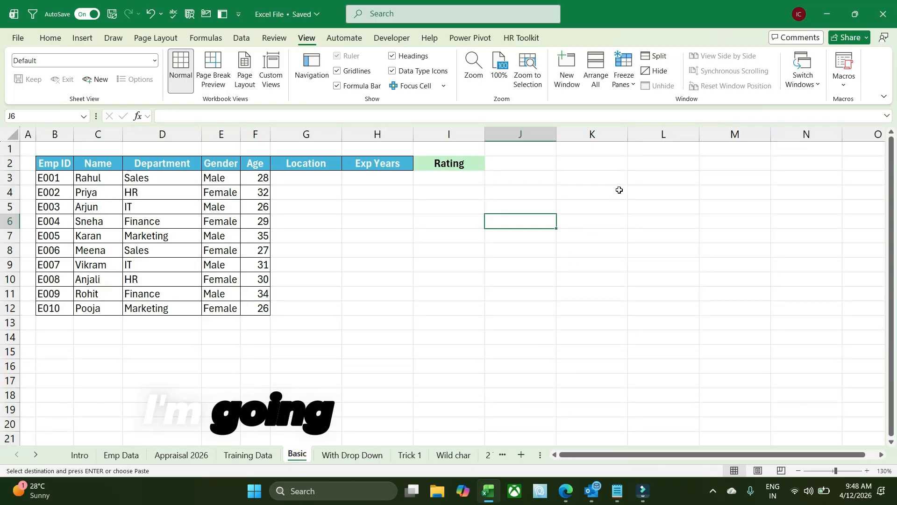
left_click(671, 167)
key("ctrl+v")
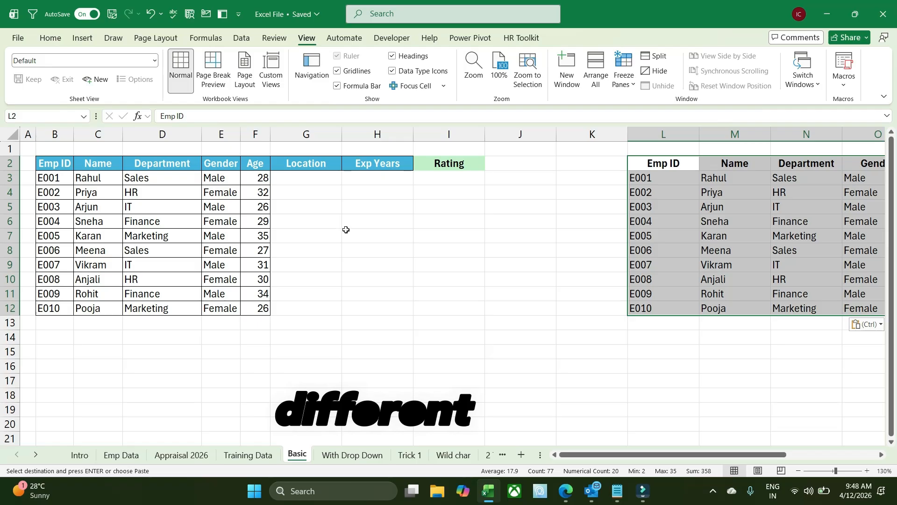
- Enter =VLOOKUP(B3,L2:Q12,6,0) in Location cell G3 to look up the employee in the table copied onto the same sheet
left_click(310, 179)
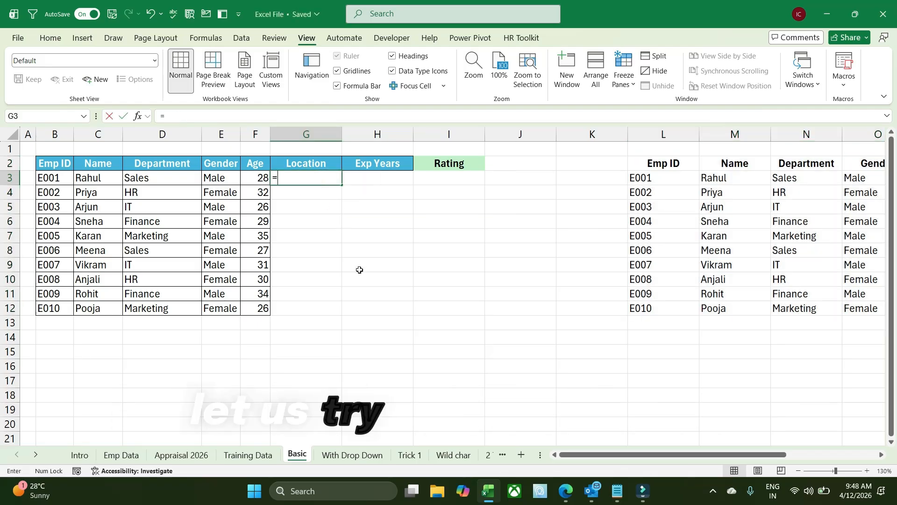
type("=vl")
key("Tab")
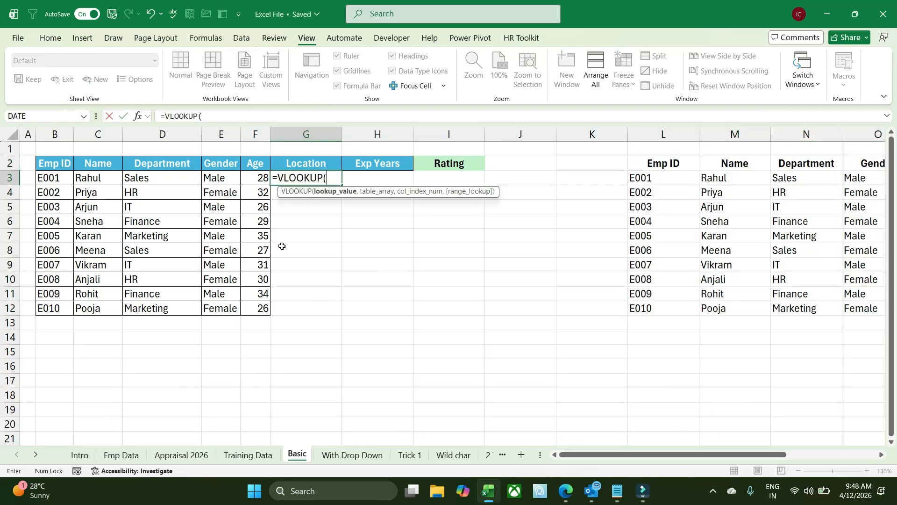
left_click(50, 179)
type(",")
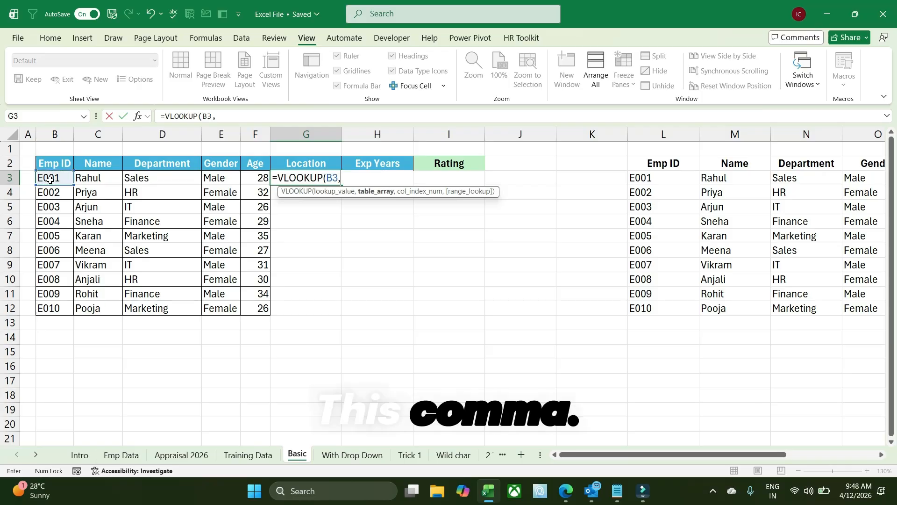
left_click_drag(652, 171, 828, 310)
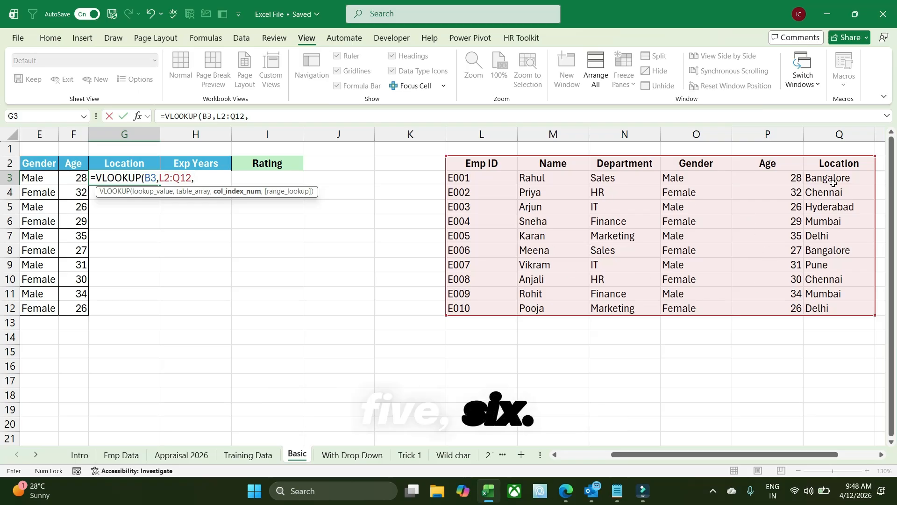
type(",0")
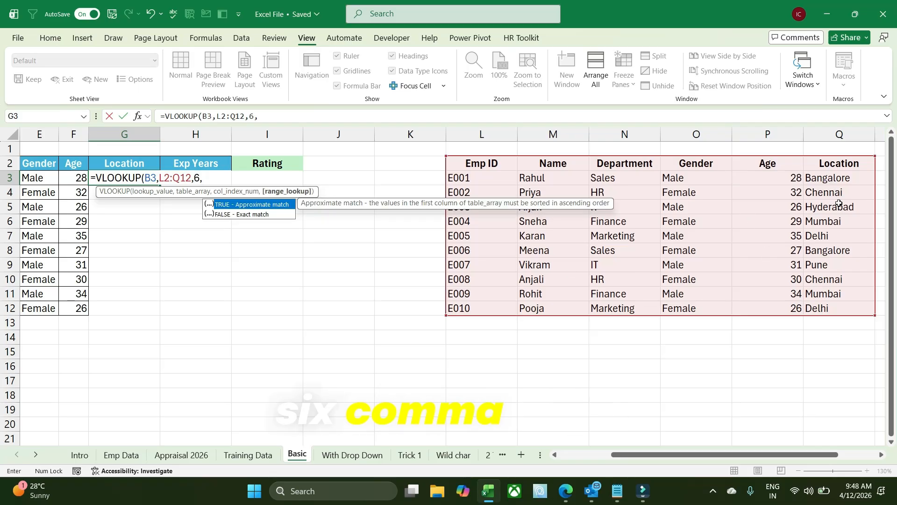
key("Return")
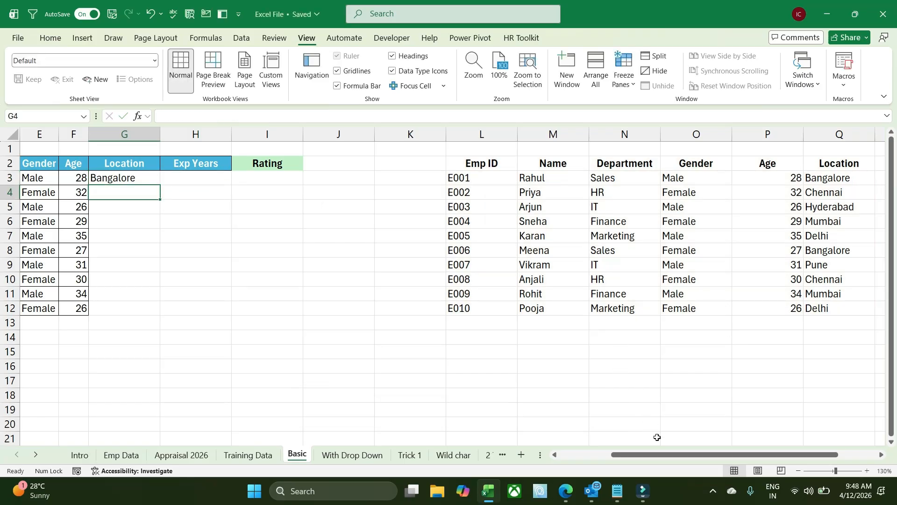
left_click_drag(663, 453, 618, 453)
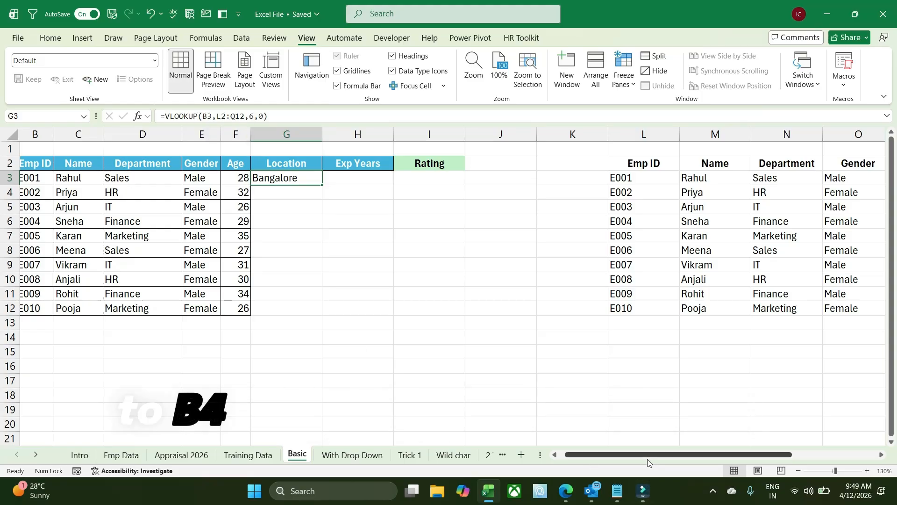
- Fill the Location VLOOKUP formula from G3 down to G12 without locking its table range
left_click_drag(647, 456, 640, 456)
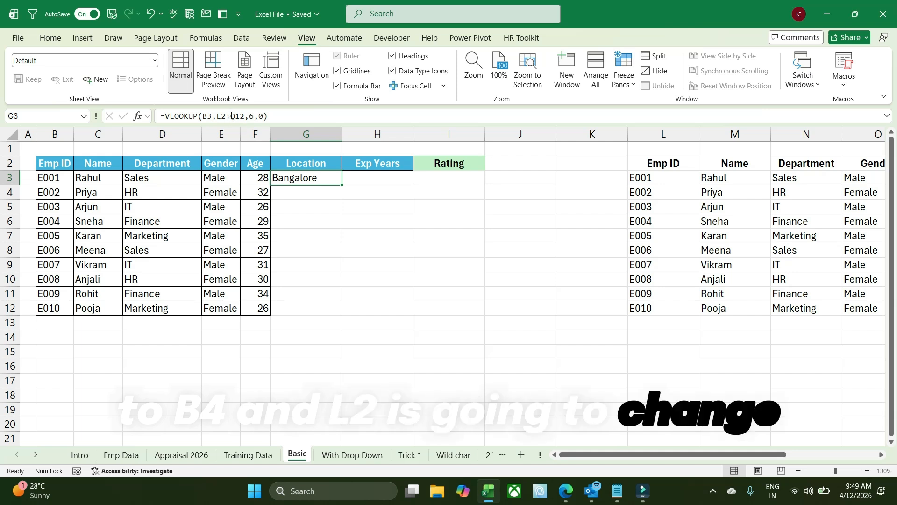
left_click(275, 123)
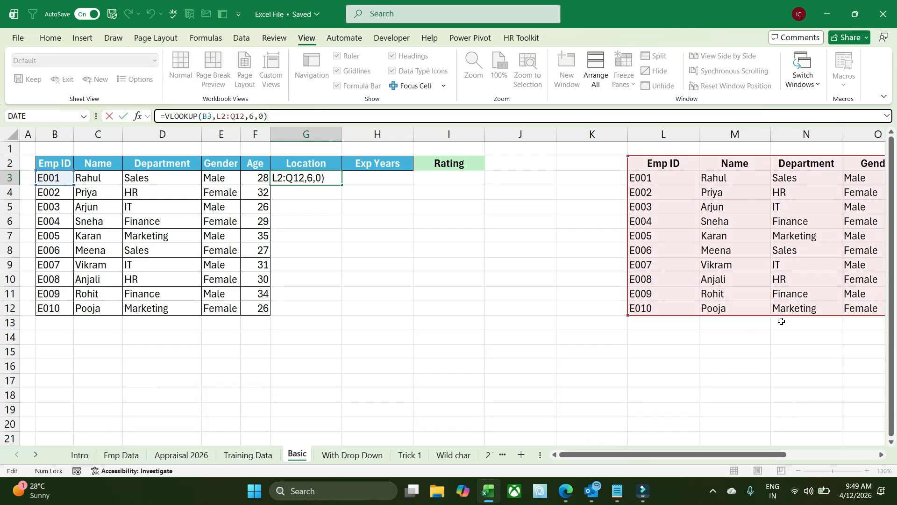
key("ctrl+Return")
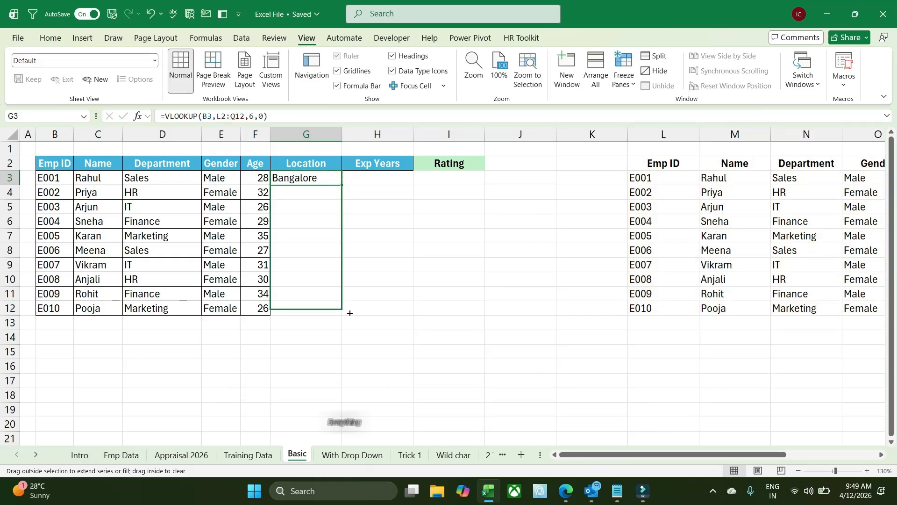
left_click_drag(350, 312, 346, 316)
- Compare the VLOOKUP formulas in G3 to G6 to see how the lookup value and table range references shift per row
left_click(291, 204)
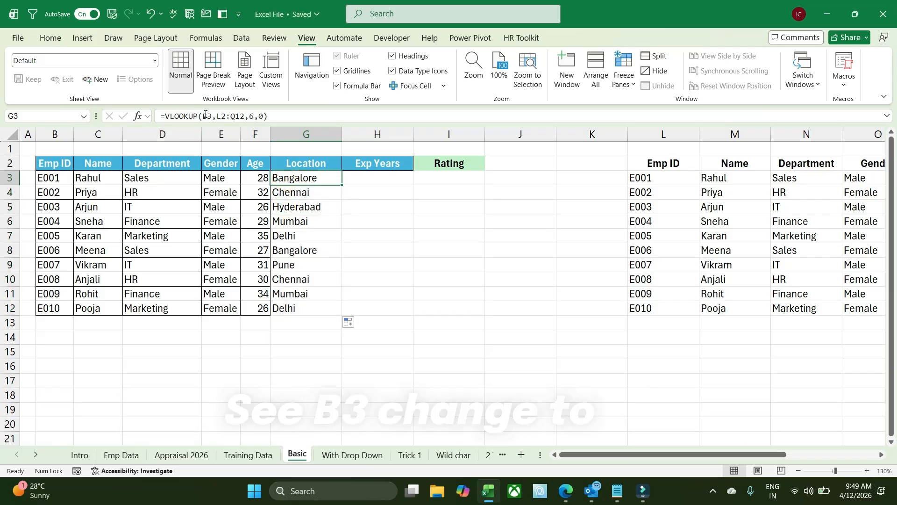
left_click(295, 206)
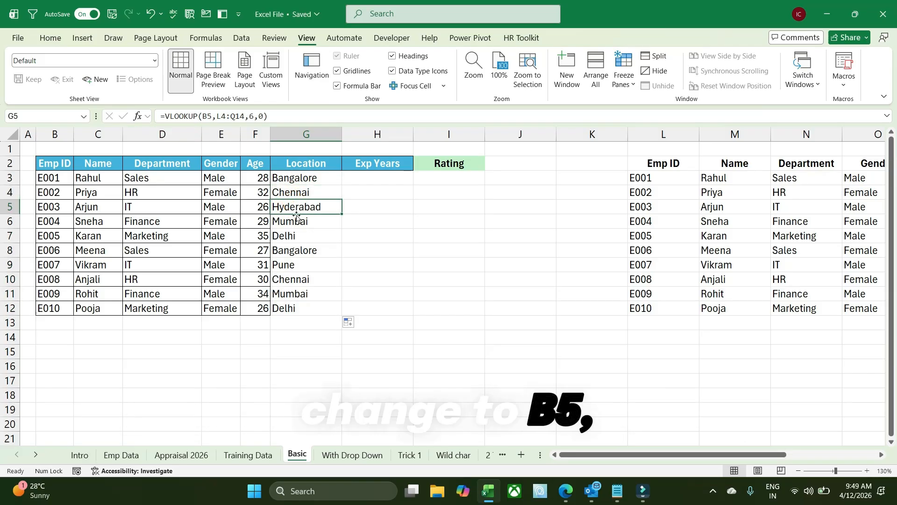
left_click(293, 221)
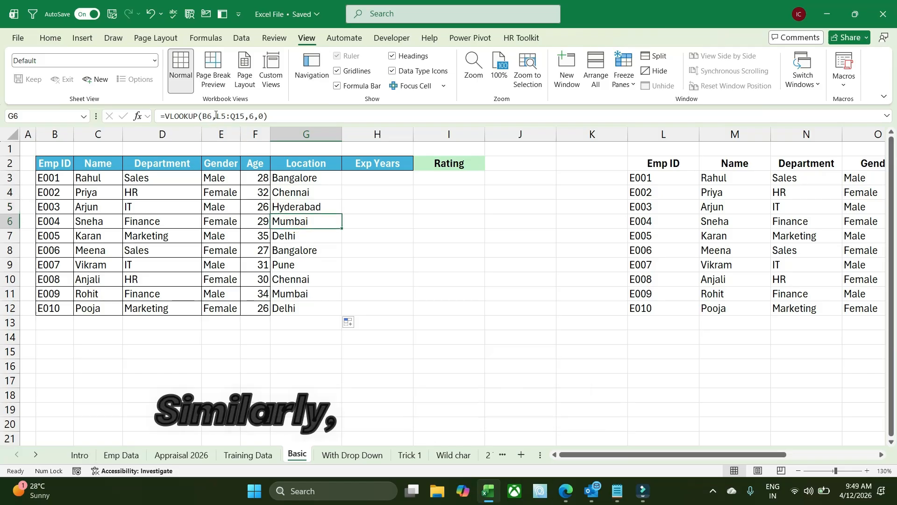
left_click(286, 177)
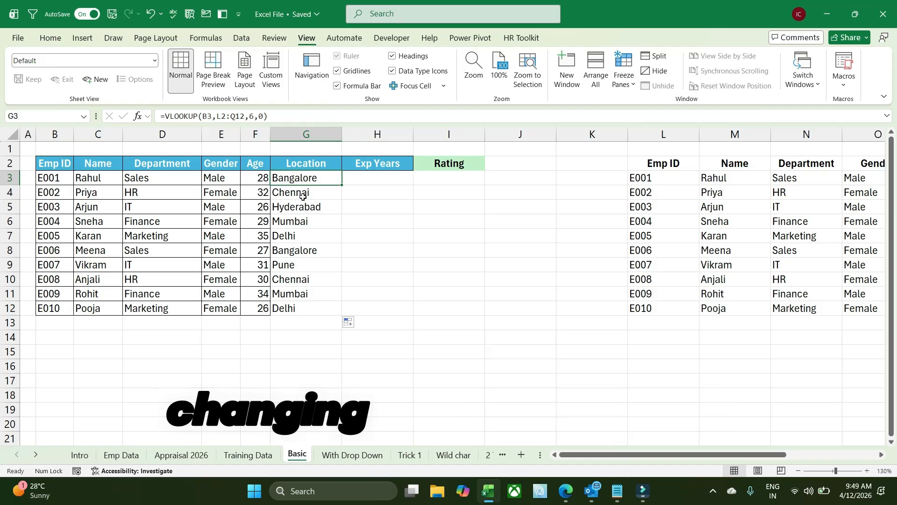
left_click(303, 196)
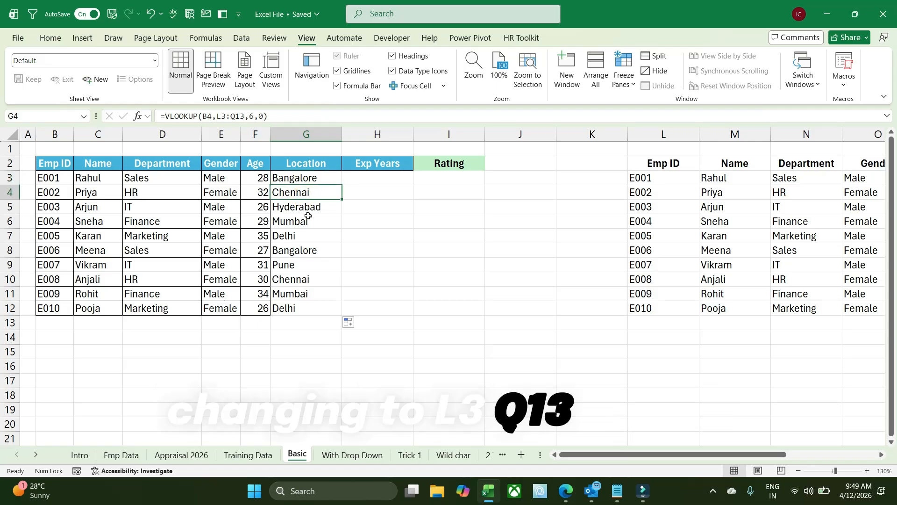
left_click(306, 209)
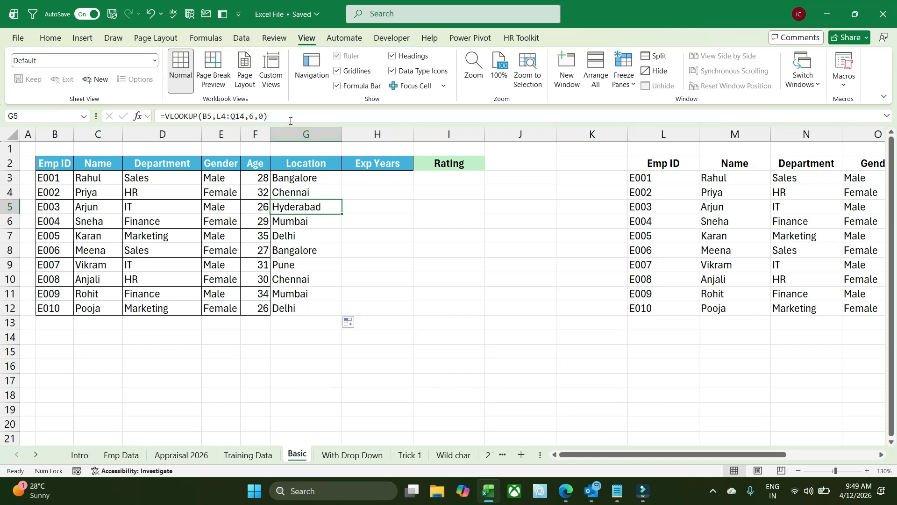
left_click(252, 113)
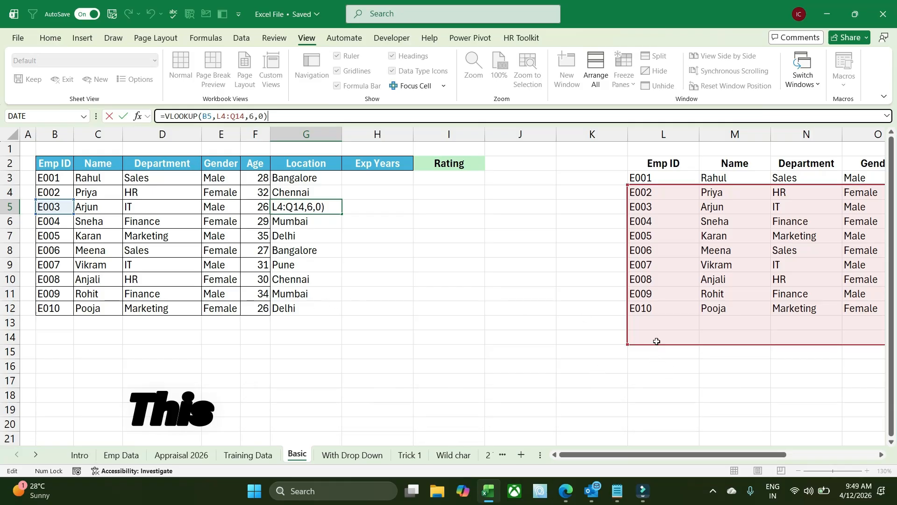
- Extend the Location formula from G12 down to G21 and inspect the table range referenced in G21
left_click(319, 305)
left_click_drag(343, 317, 369, 434)
left_click(311, 439)
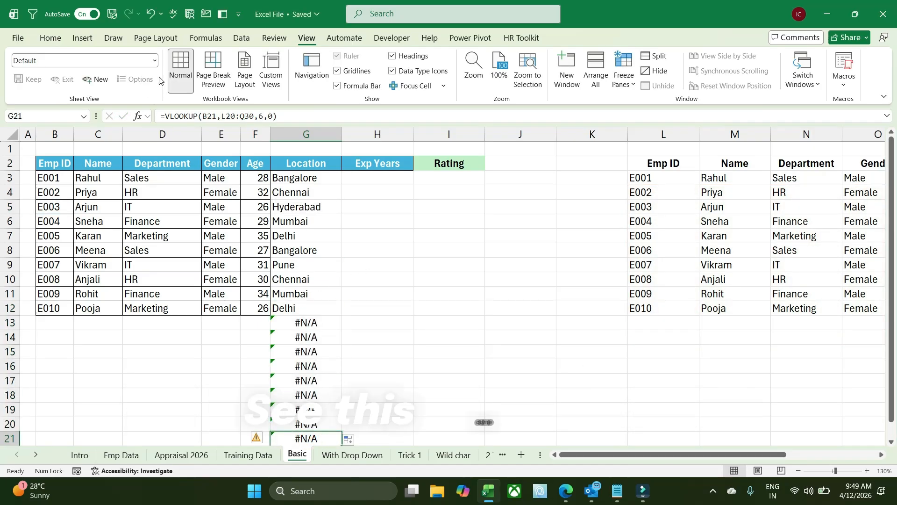
left_click(287, 117)
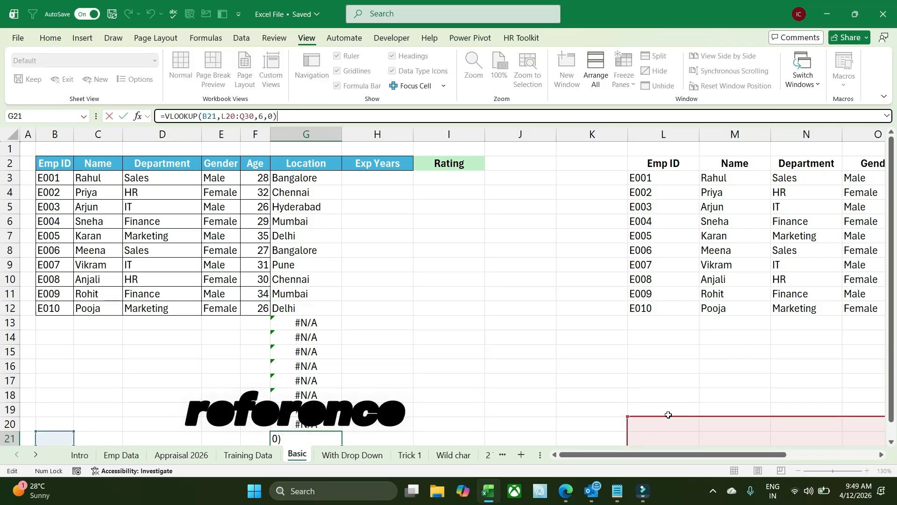
- Enter e001 as the Emp ID in B13 and inspect the table range used by the formula in G13
left_click(54, 326)
type("e001")
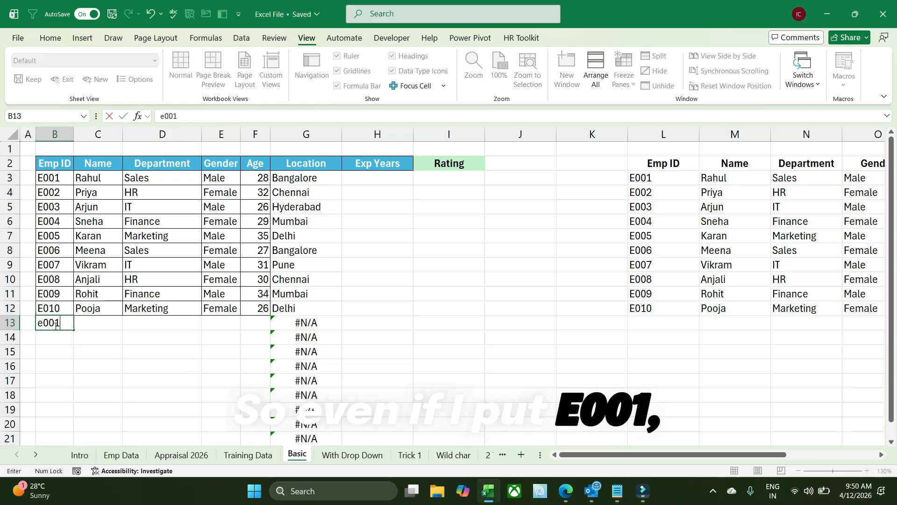
key("Return")
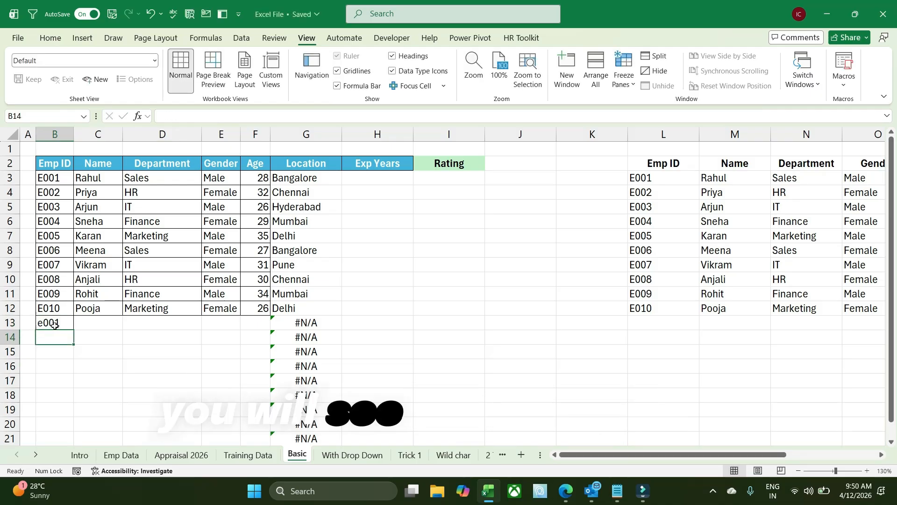
left_click(310, 322)
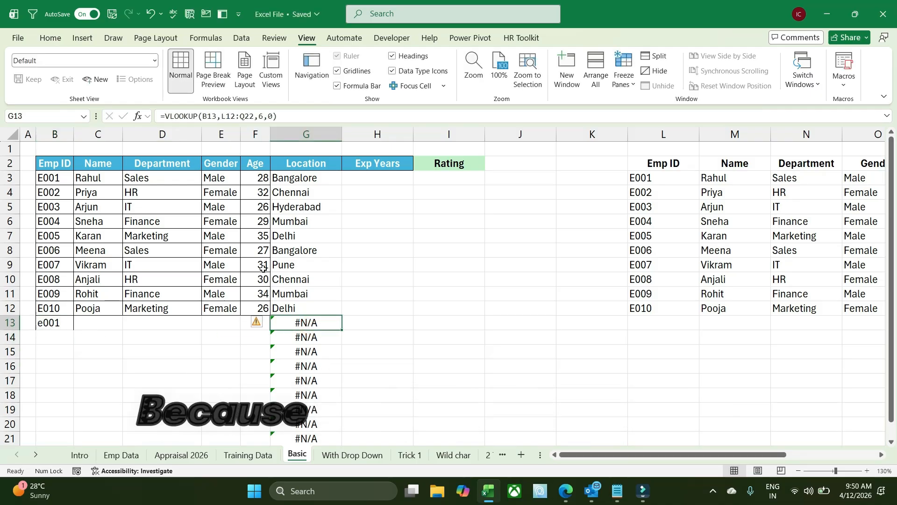
key("F2")
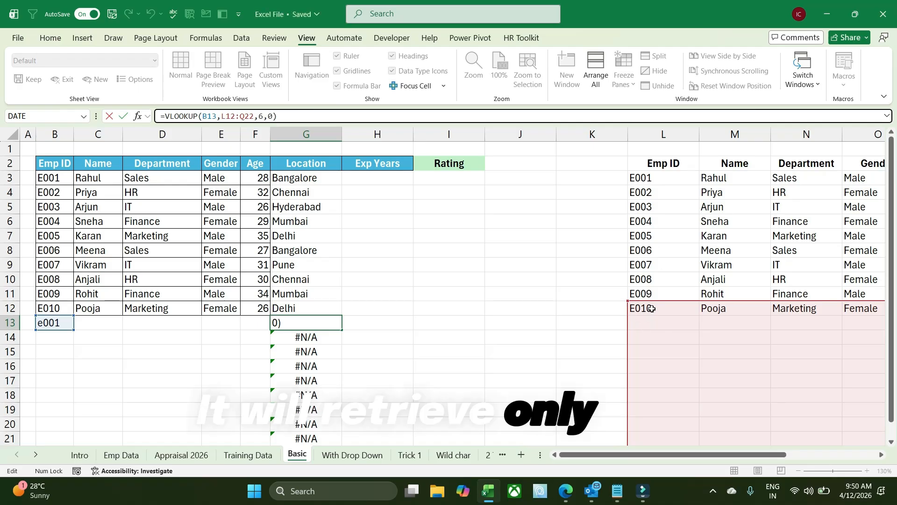
key("Escape")
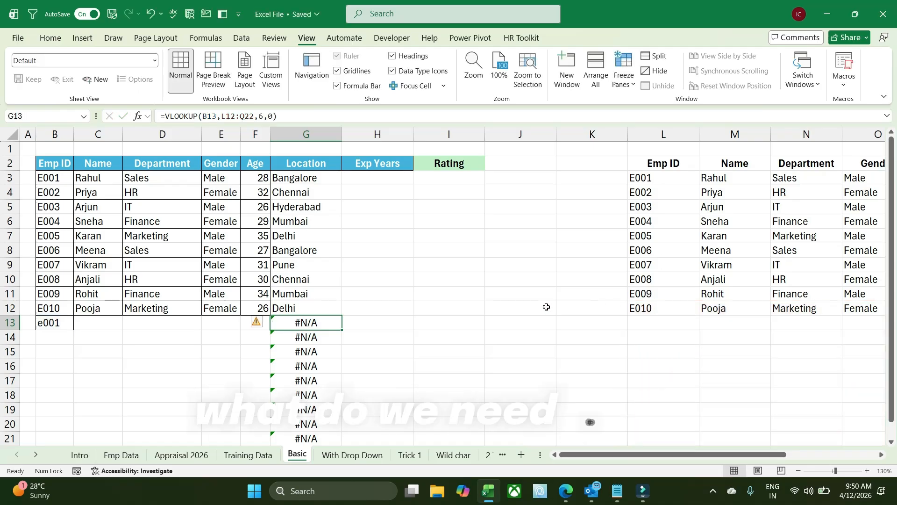
- Clear the extra Location formulas in G13:G21 below the employee table
scroll(373, 317, "down", 1)
key("ctrl+shift+Down")
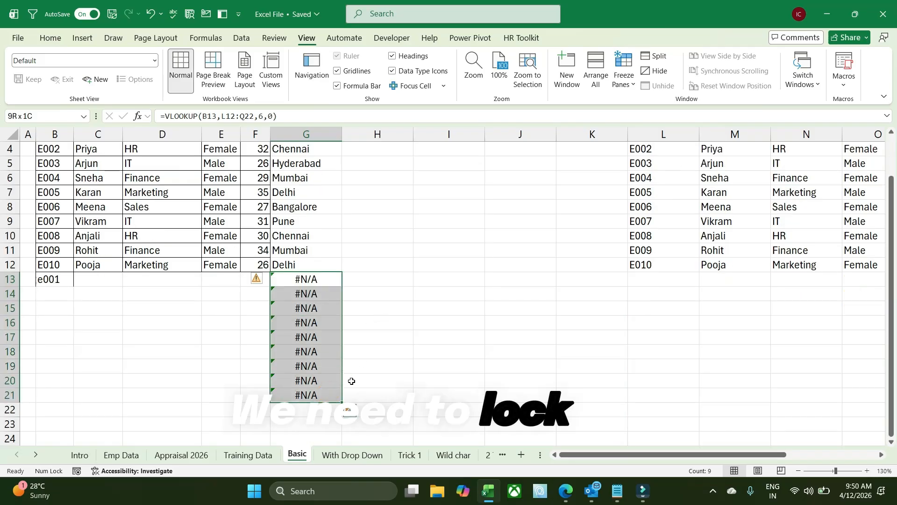
key("Delete")
scroll(369, 314, "up", 1)
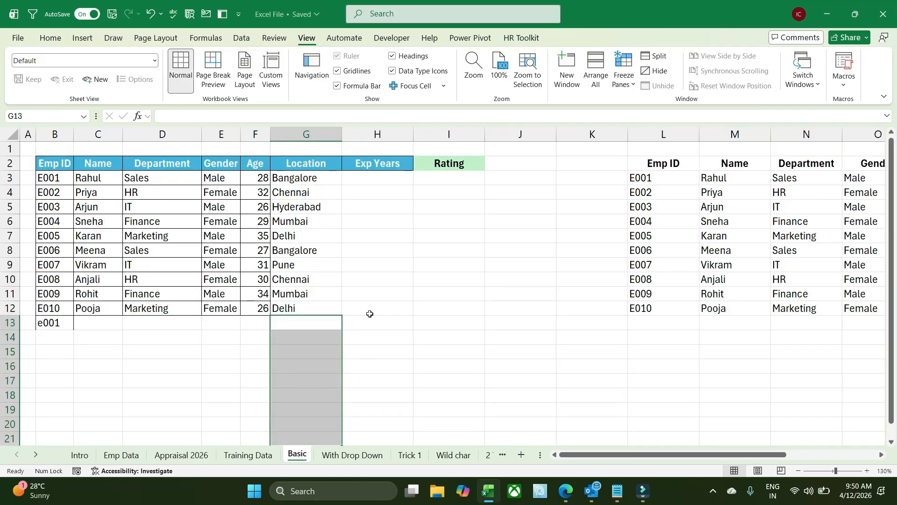
- Clear the Location formulas in G3:G12 of the employee table
left_click(303, 178)
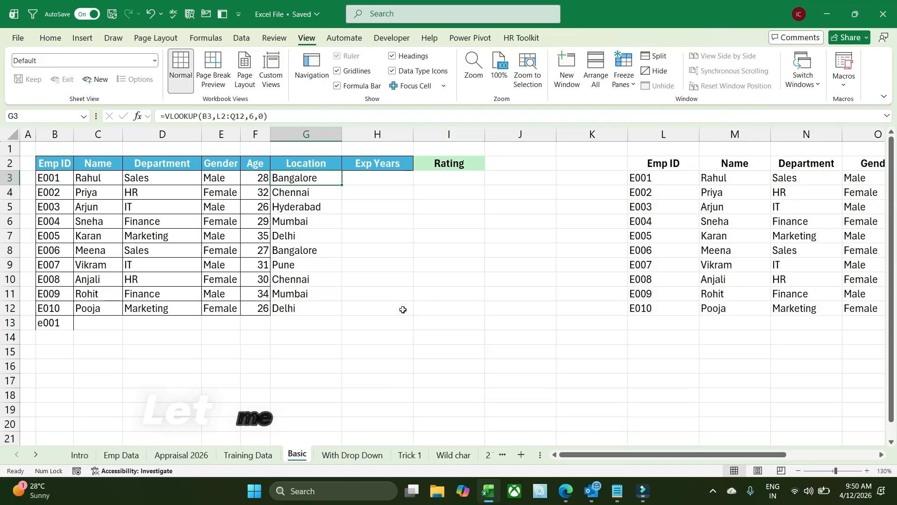
key("shift+Down")
key("shift+Down")
key("shift+Down")
key("shift+Down")
key("shift+Down")
key("shift+Down")
key("shift+Down")
key("shift+Down")
key("shift+Down")
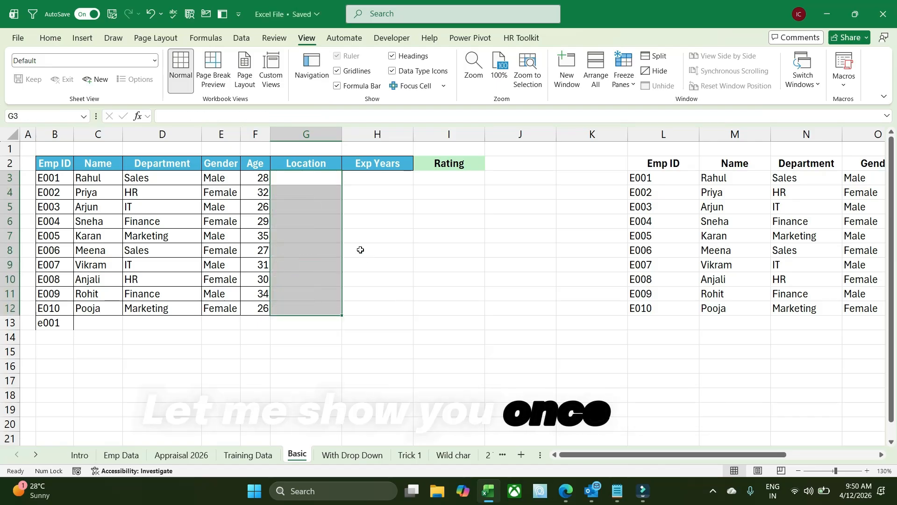
left_click(306, 179)
type("=vlo")
key("Tab")
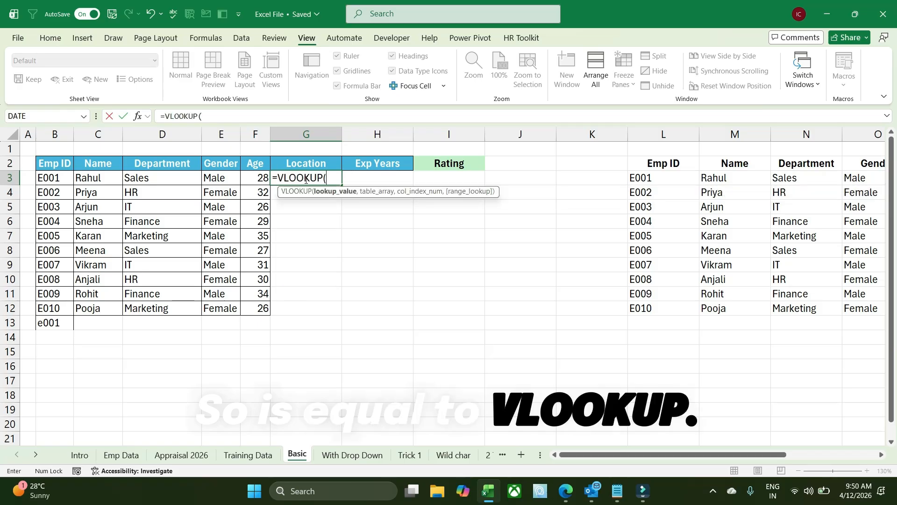
left_click(53, 178)
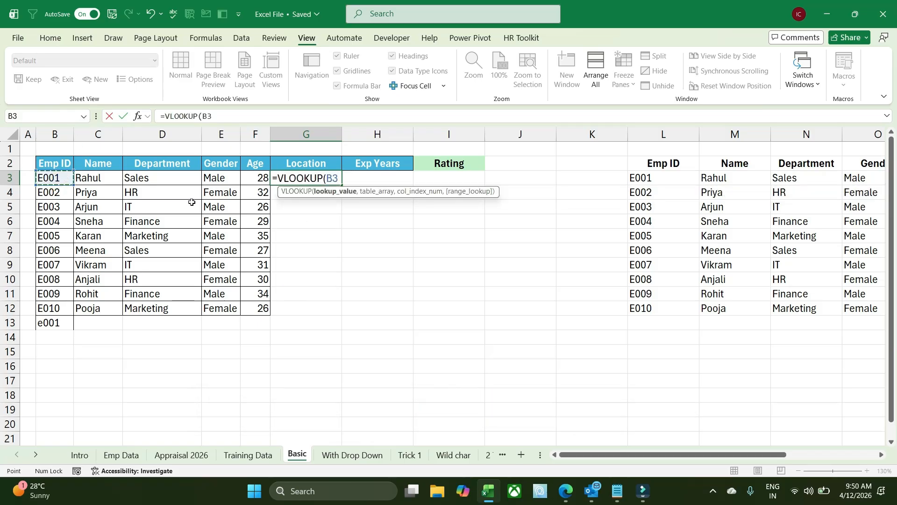
type(",")
left_click_drag(657, 163, 851, 306)
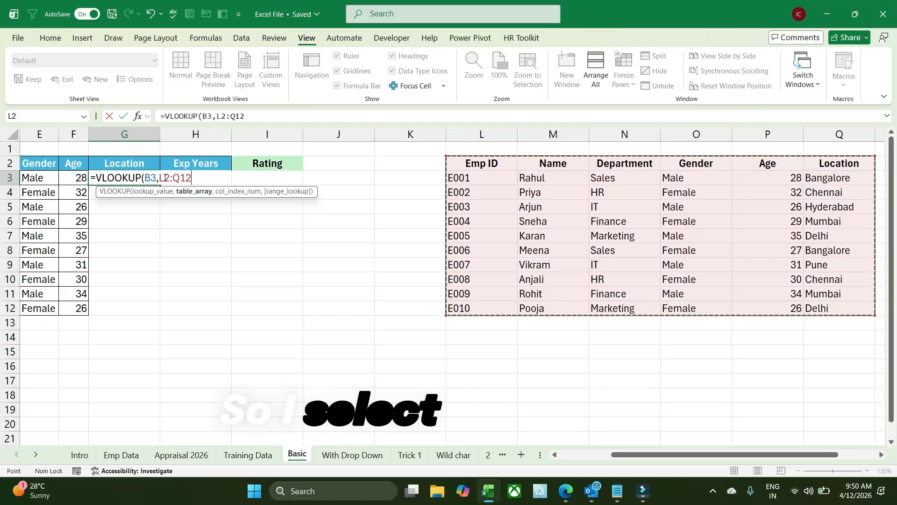
left_click_drag(162, 178, 191, 178)
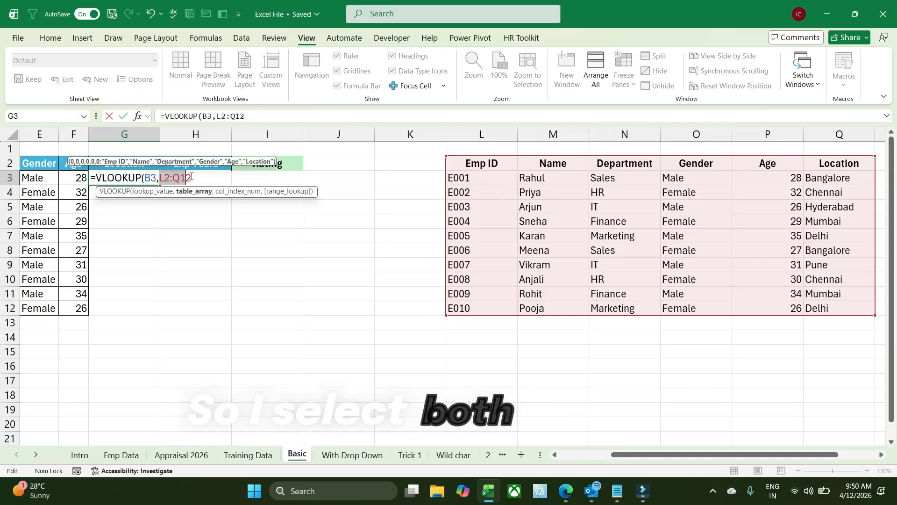
left_click(161, 178)
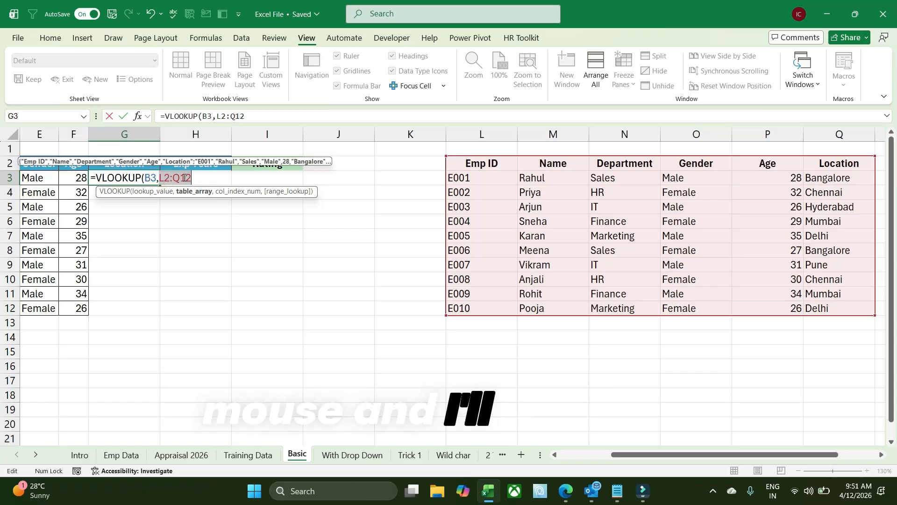
key("F4")
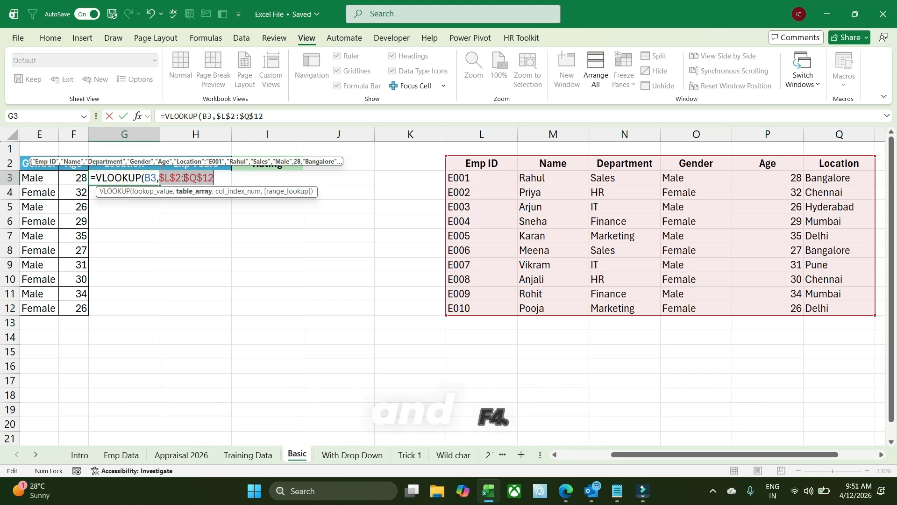
type(",")
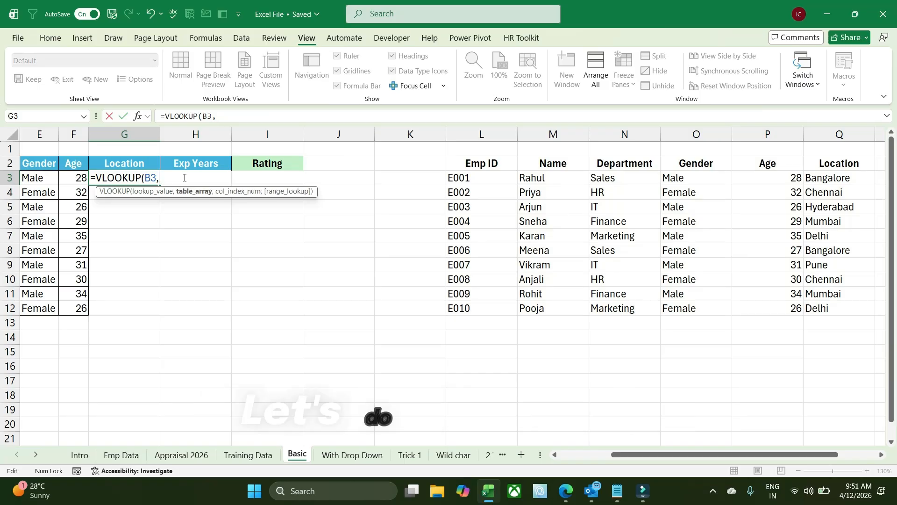
key("Escape")
- Enter =VLOOKUP(B3,L2:R12,6,0) in Location cell G3, using the full copied table through Exp Years as the table array
type("=vl")
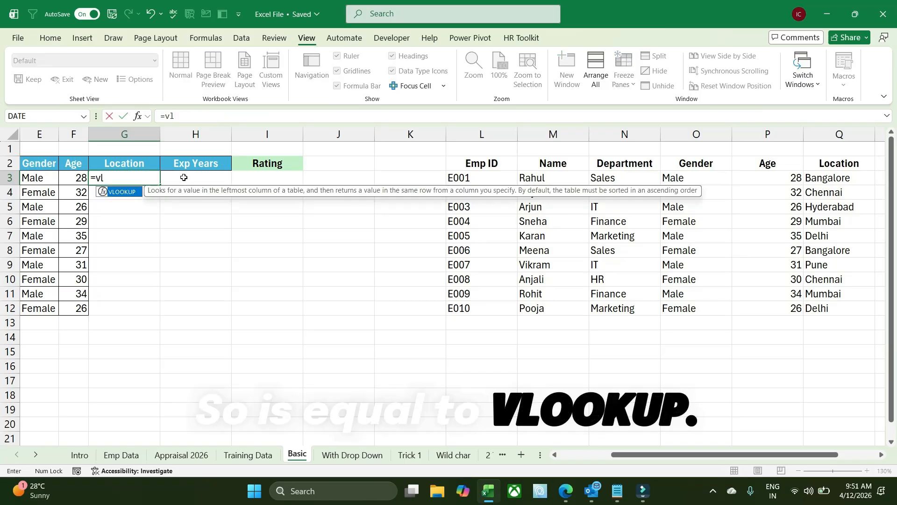
key("Tab")
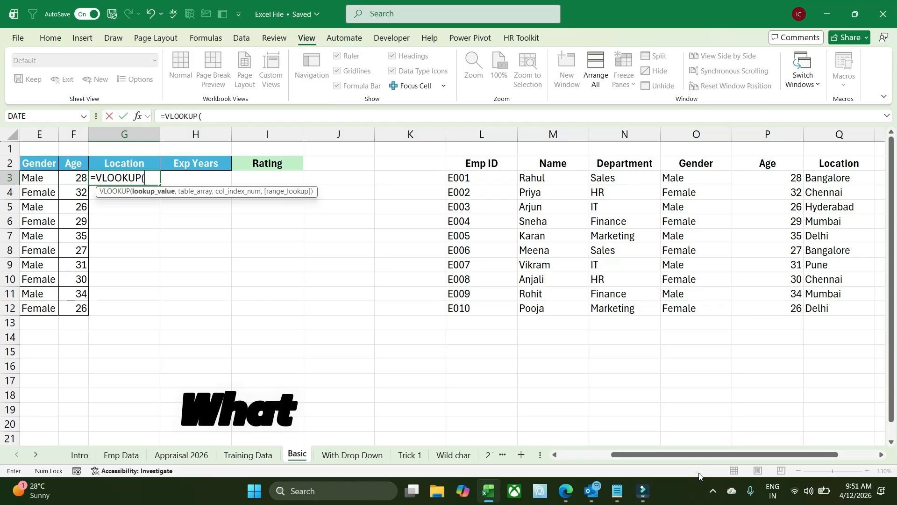
left_click_drag(702, 456, 649, 449)
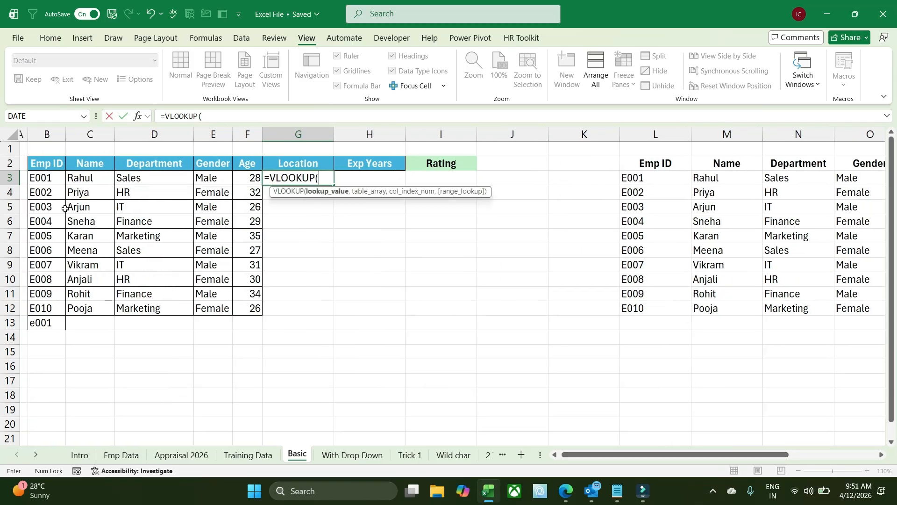
left_click(53, 174)
type(",")
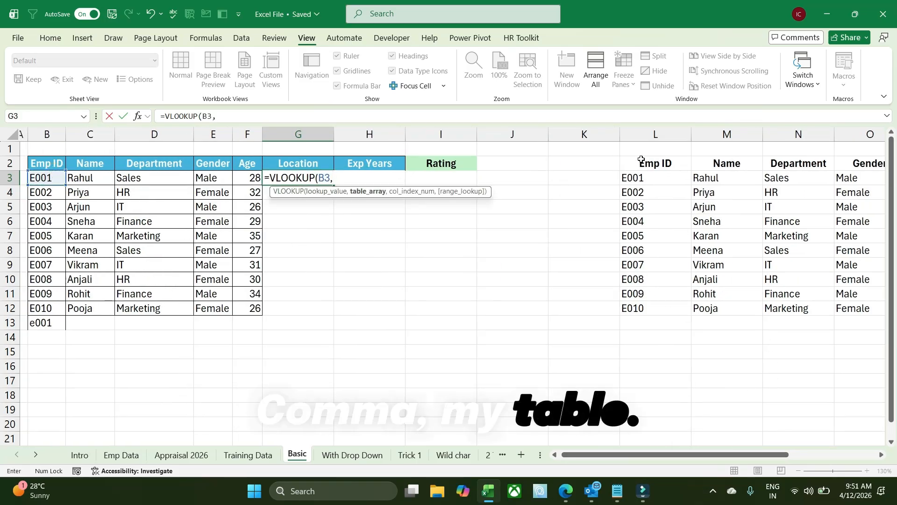
left_click_drag(641, 159, 771, 311)
type(",")
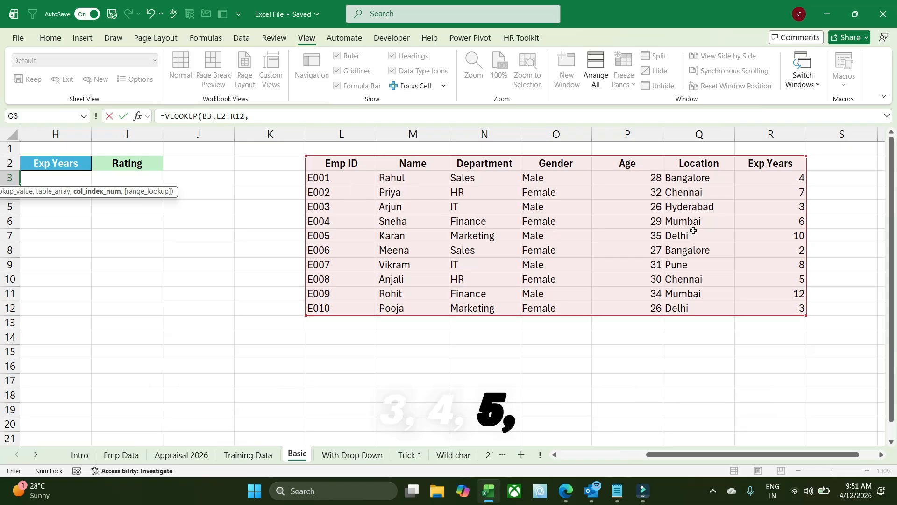
type("6,0")
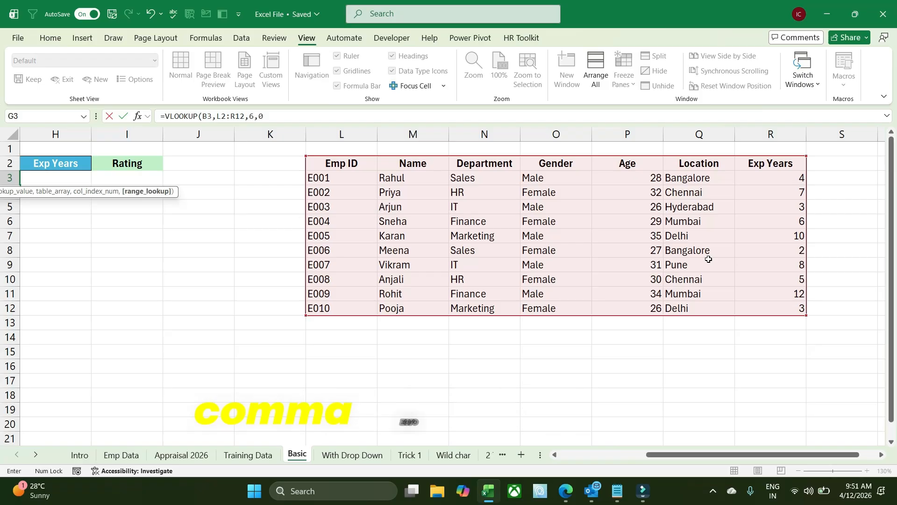
key("Return")
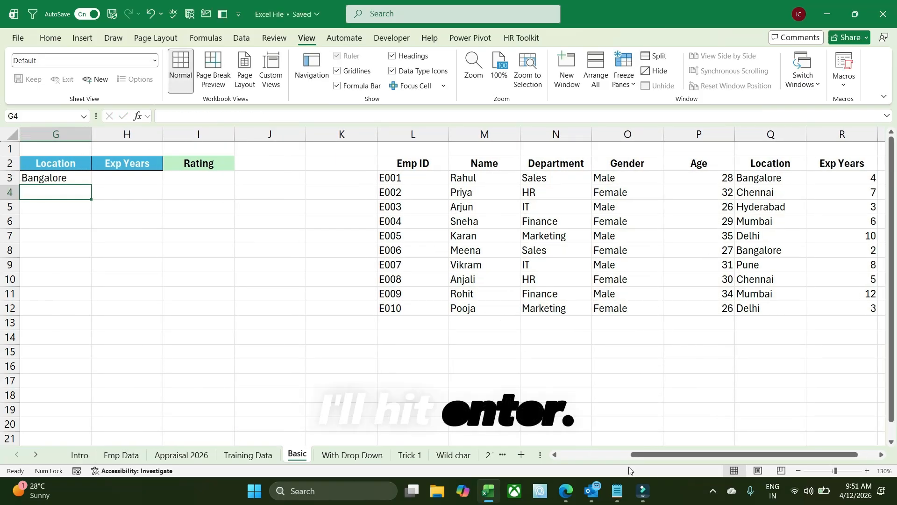
- Lock the table range in the G3 Location formula as $L$2:$R$12 and fill the formula down to G13
left_click_drag(660, 454, 619, 455)
left_click(208, 175)
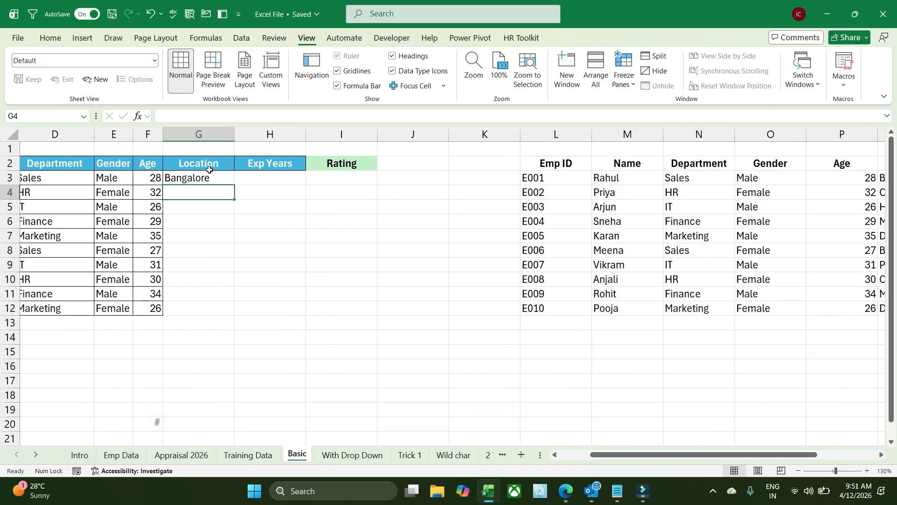
left_click(217, 117)
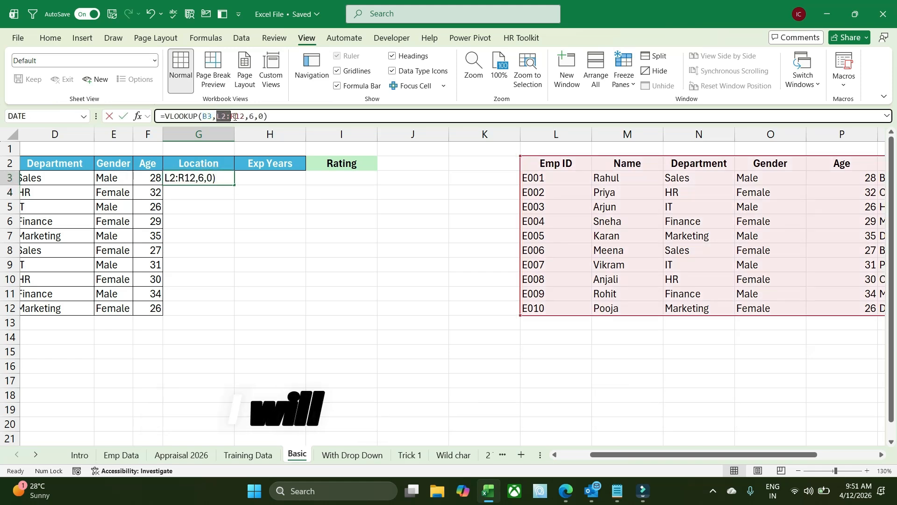
left_click_drag(217, 116, 242, 117)
key("F4")
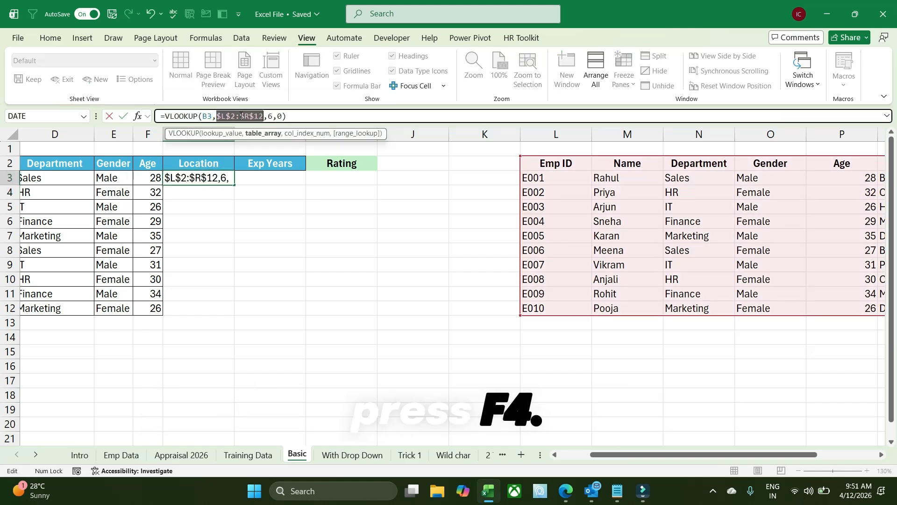
key("Return")
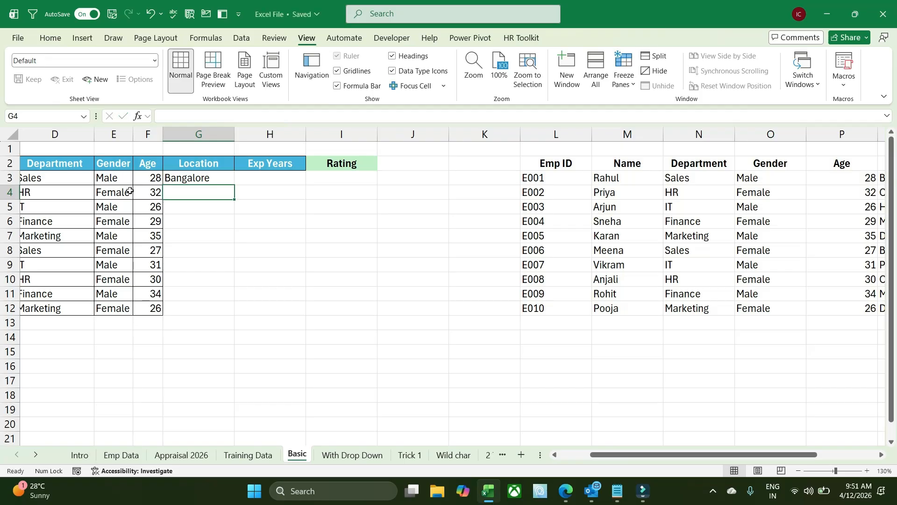
left_click(196, 178)
double_click(234, 185)
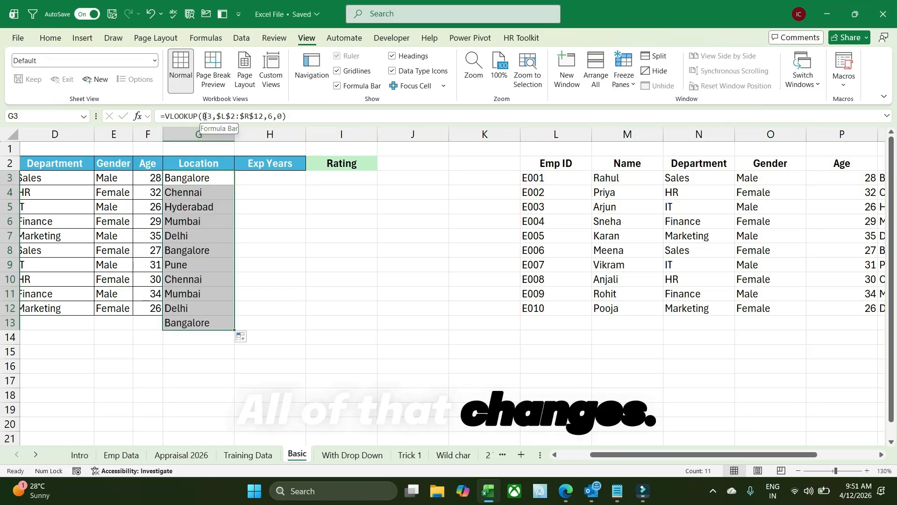
- Compare the Location formulas in G12 and G3 to check how the lookup value and the locked table range behave
left_click(201, 305)
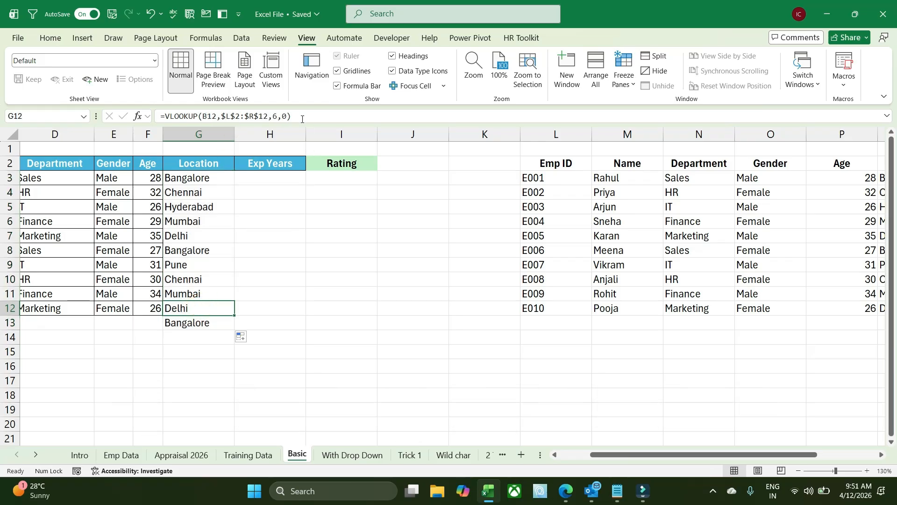
key("F2")
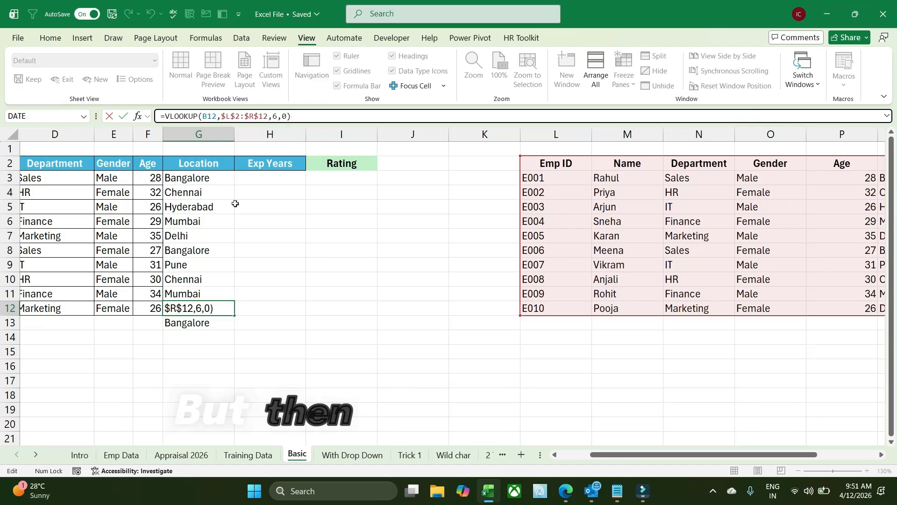
key("Escape")
left_click(217, 180)
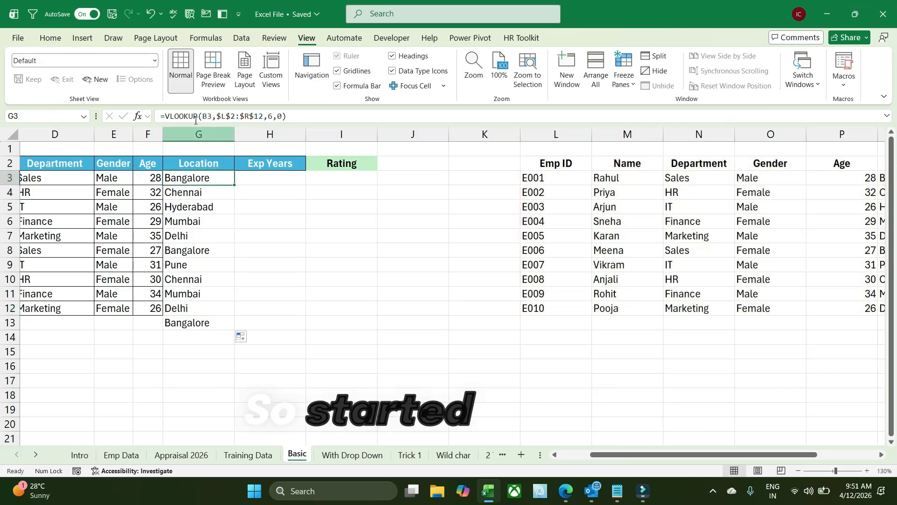
left_click(198, 306)
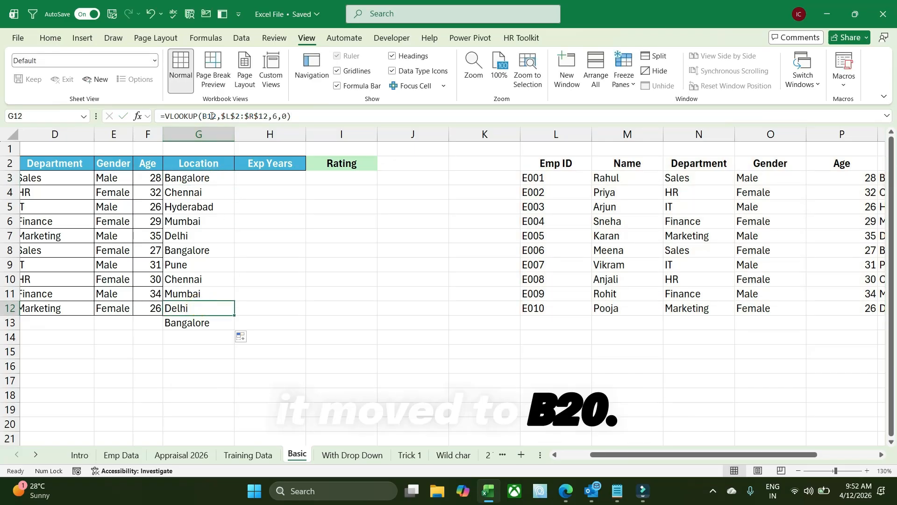
left_click(269, 181)
type("=vlo")
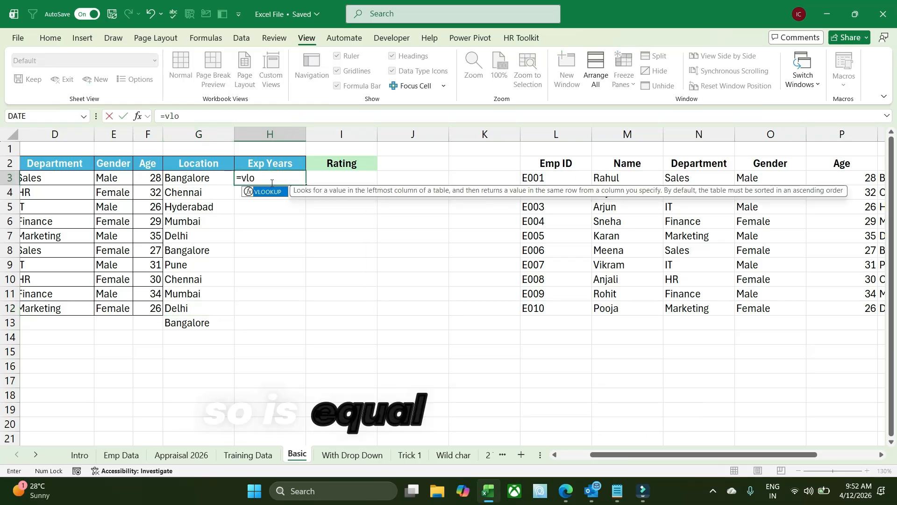
key("Tab")
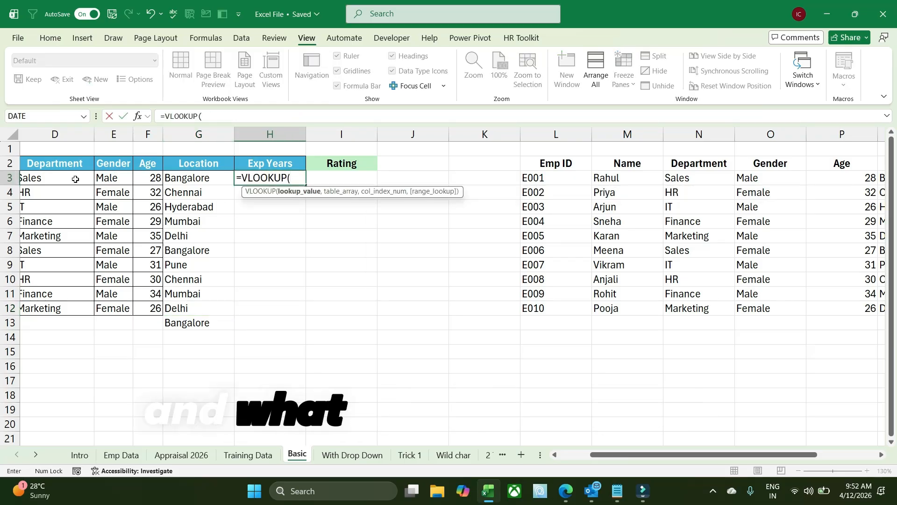
left_click_drag(657, 455, 623, 453)
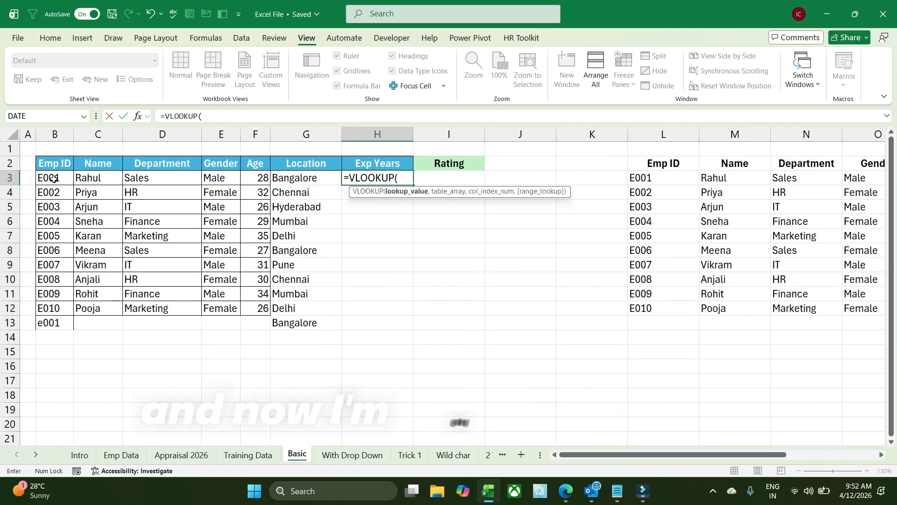
key("Escape")
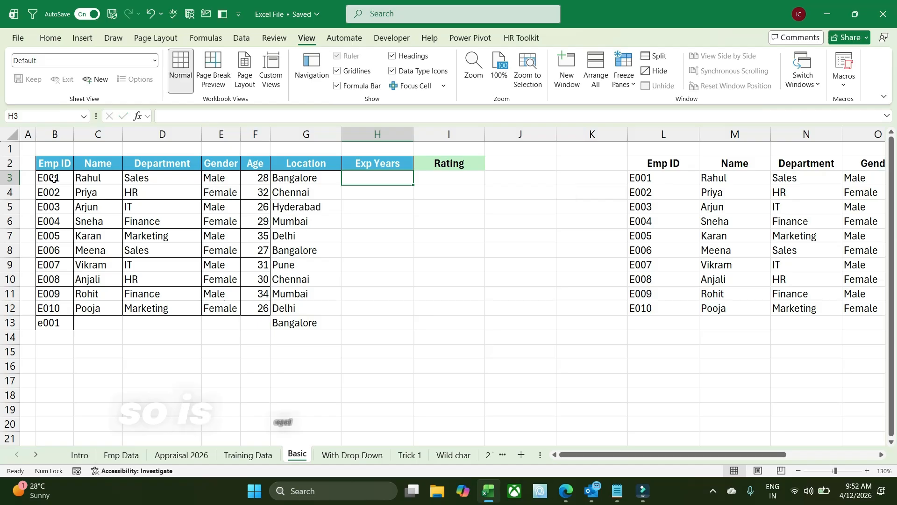
- Start a VLOOKUP formula in Exp Years cell H3 with Emp ID cell B3 as the lookup value
type("=vlo")
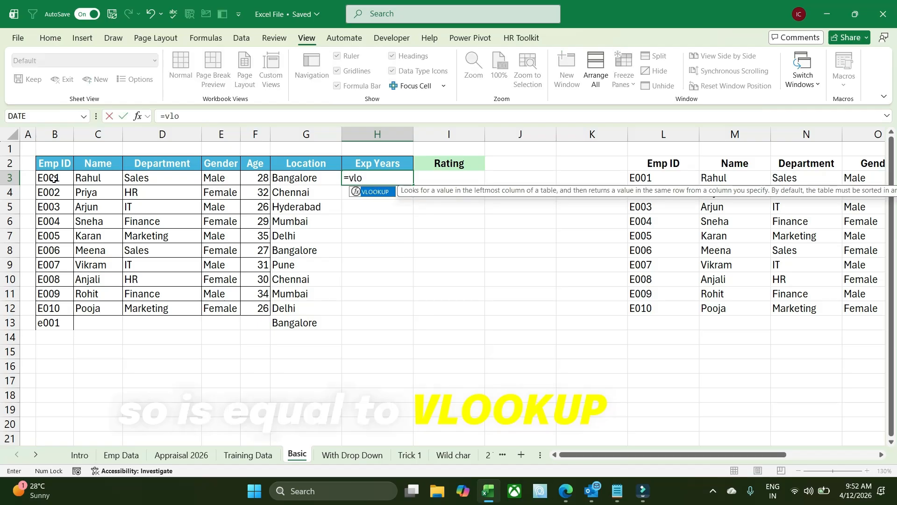
key("Tab")
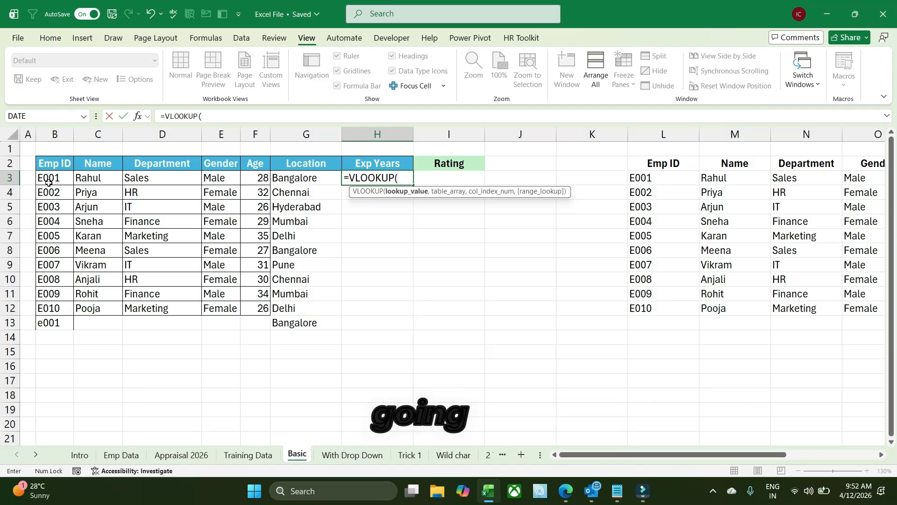
key("Left")
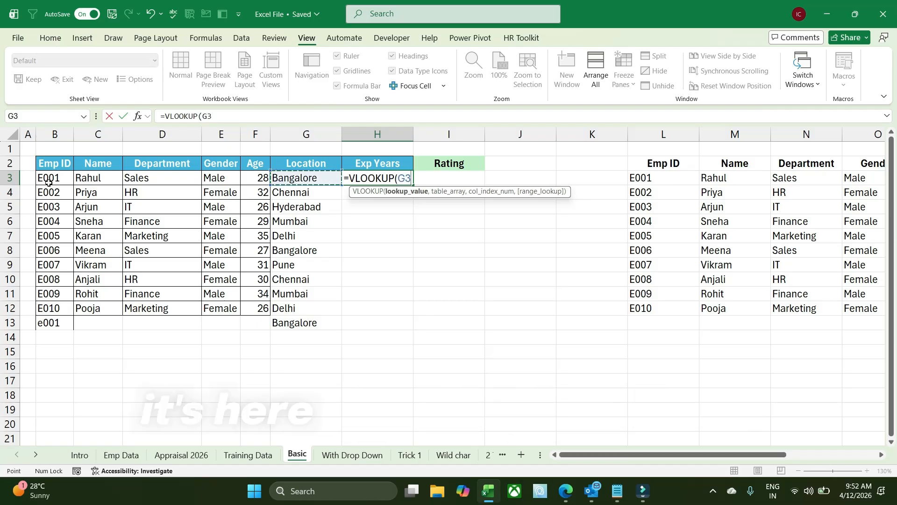
key("Left")
key("Left")
key("Left")
key("Left")
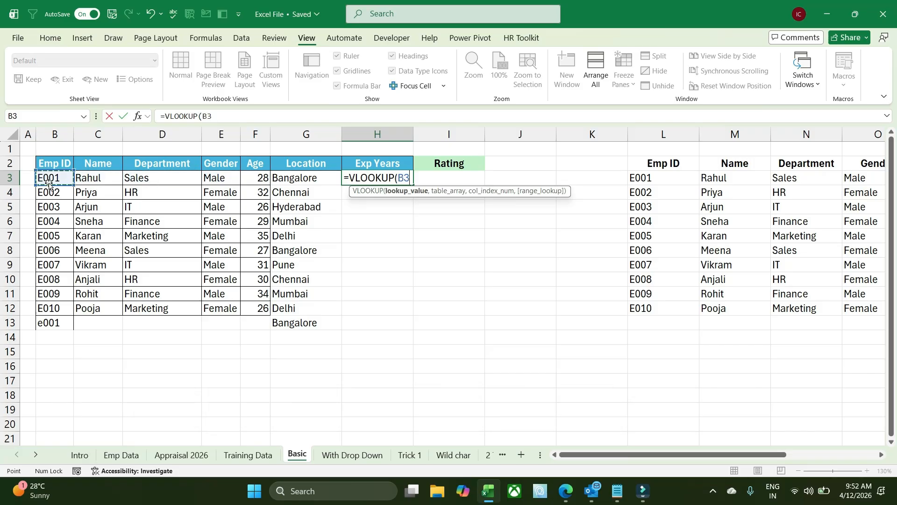
type(",")
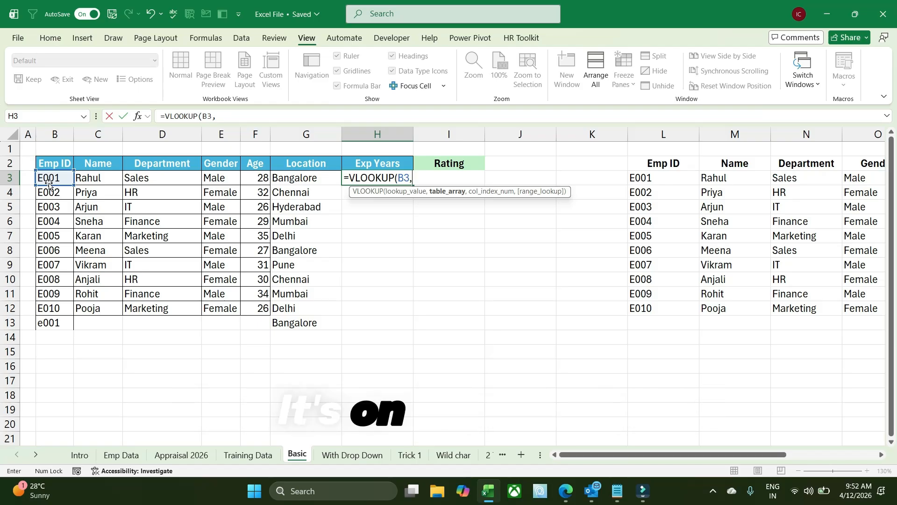
- Set the table array of the H3 formula to the full copied table, L2:R12
key("Right")
key("Right")
key("Right")
key("Right")
key("Up")
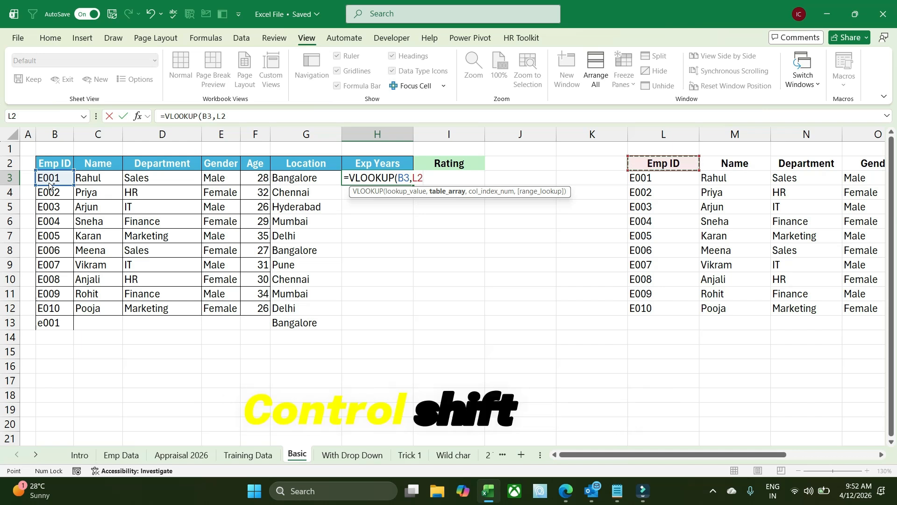
key("ctrl+shift+Down")
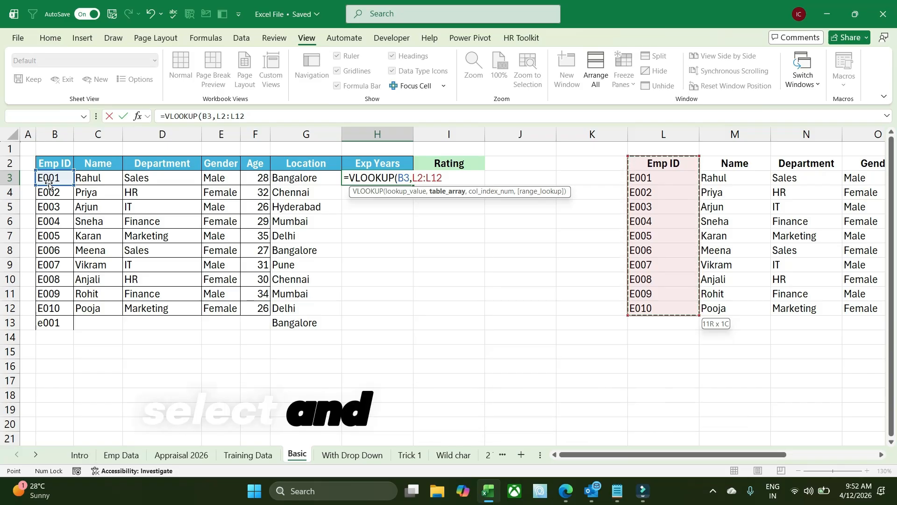
key("ctrl+shift+Right")
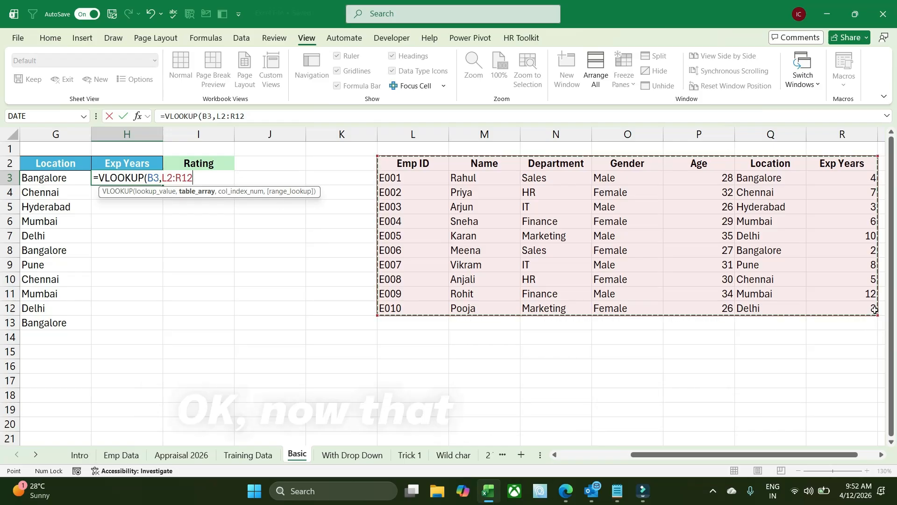
- Complete the Exp Years formula as =VLOOKUP(B3,$L$2:$R$12,7,0) and fill it down from H3 to H13
type(",")
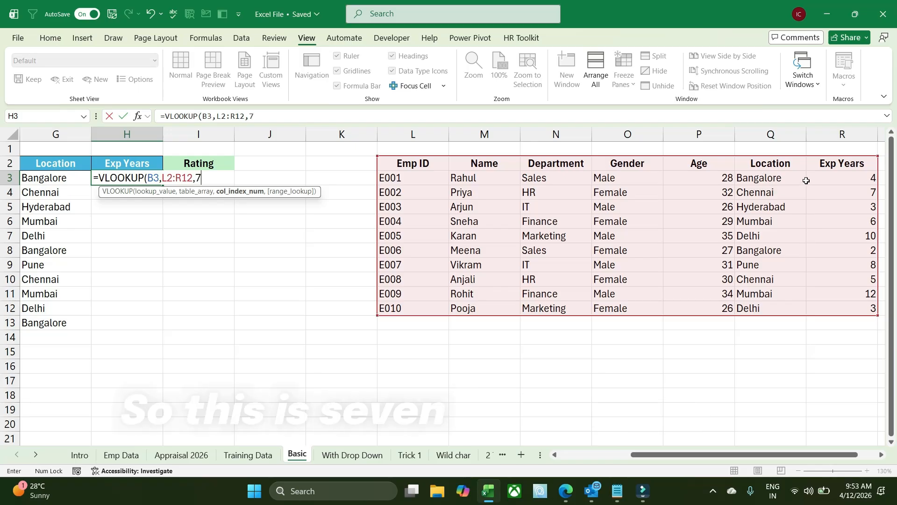
type("7,0)")
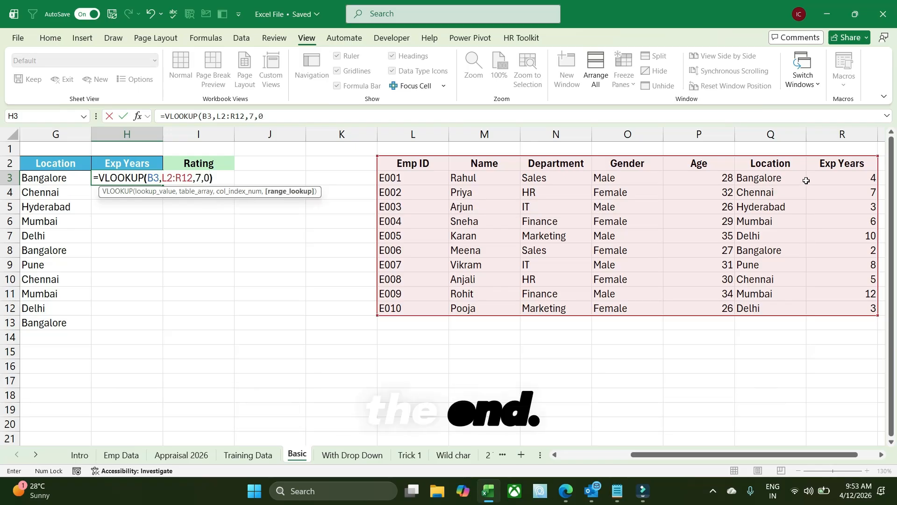
left_click_drag(216, 116, 245, 118)
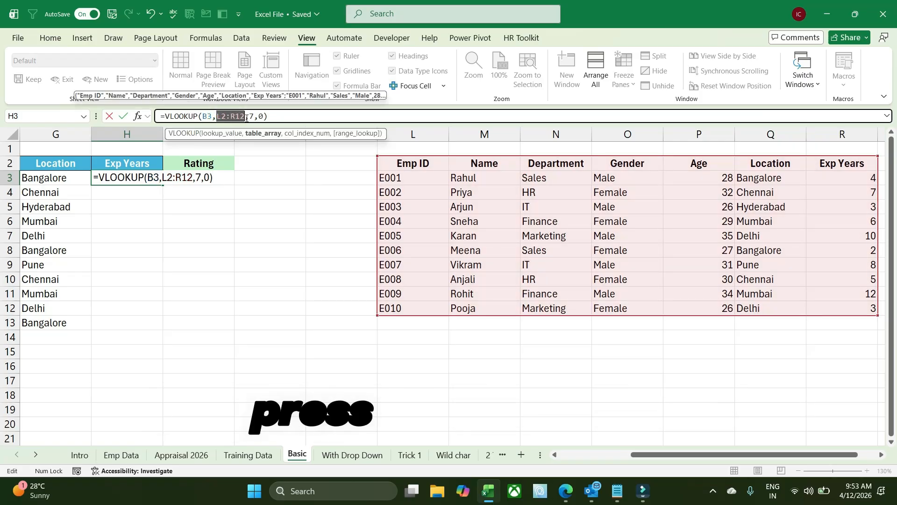
key("F4")
key("Return")
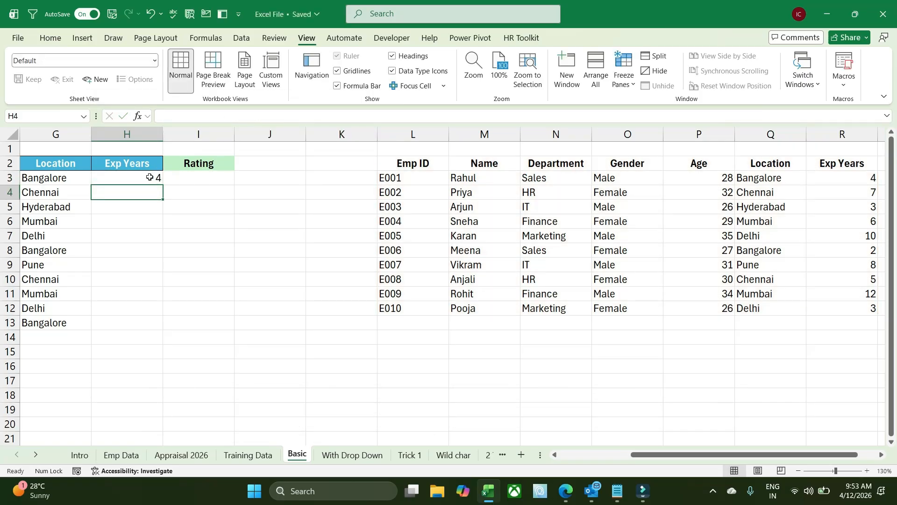
double_click(164, 185)
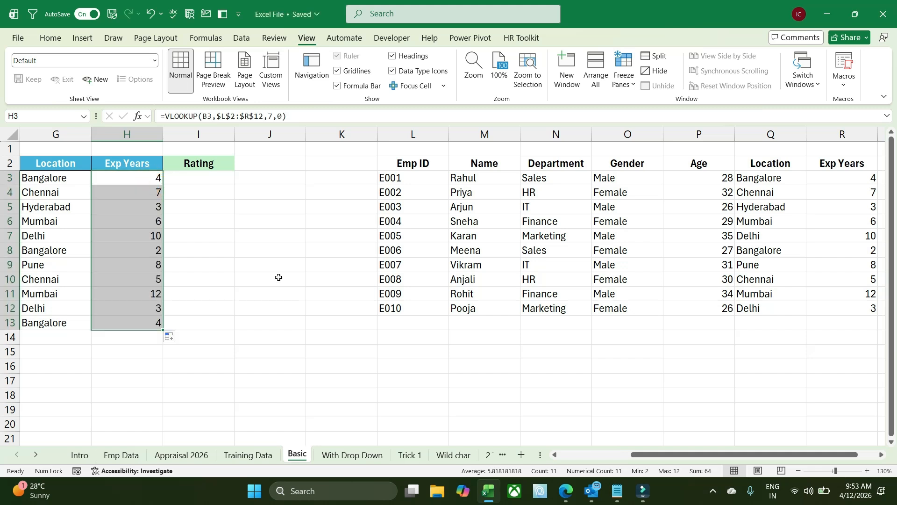
- Start a VLOOKUP formula in Rating cell I3 with Emp ID cell B3 as the lookup value
left_click(201, 182)
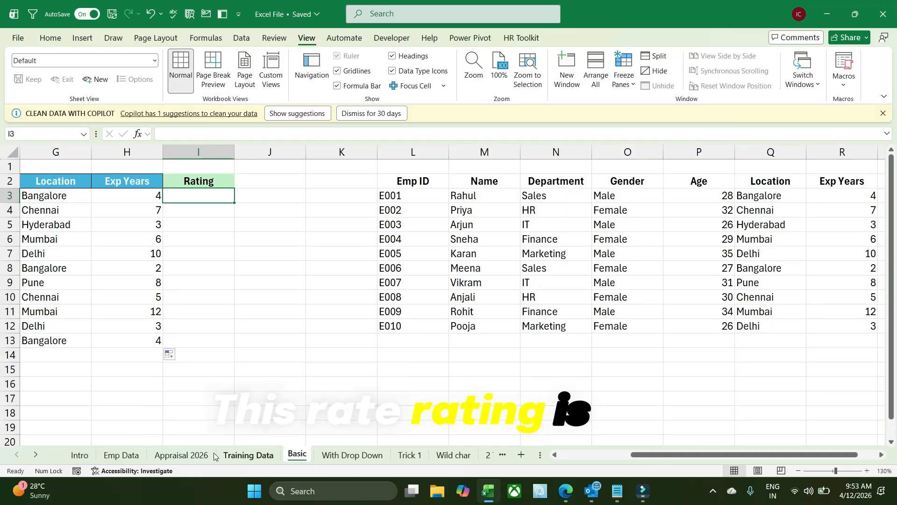
left_click(293, 455)
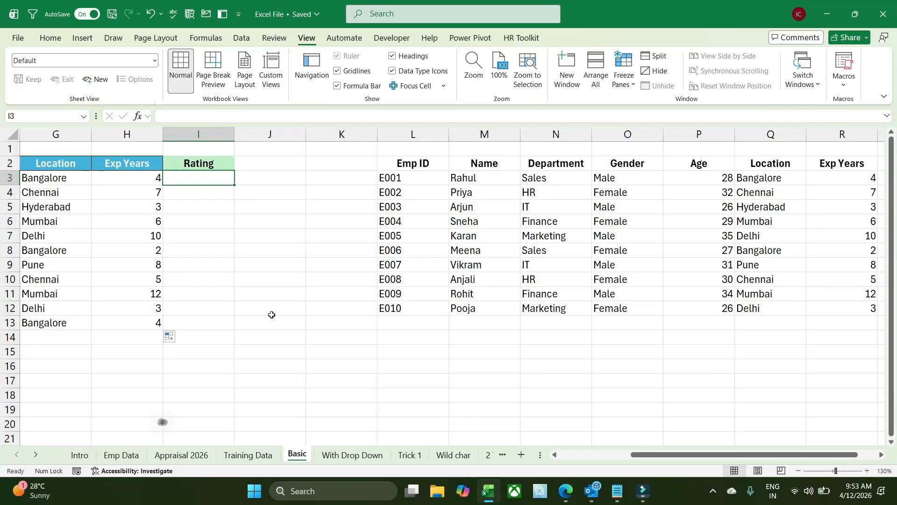
type("=vl")
key("Tab")
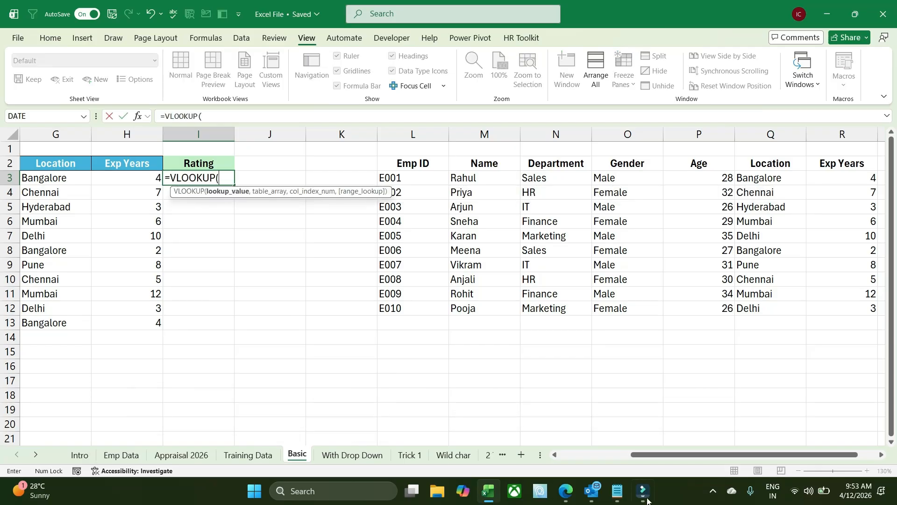
left_click_drag(667, 459, 596, 459)
left_click(61, 176)
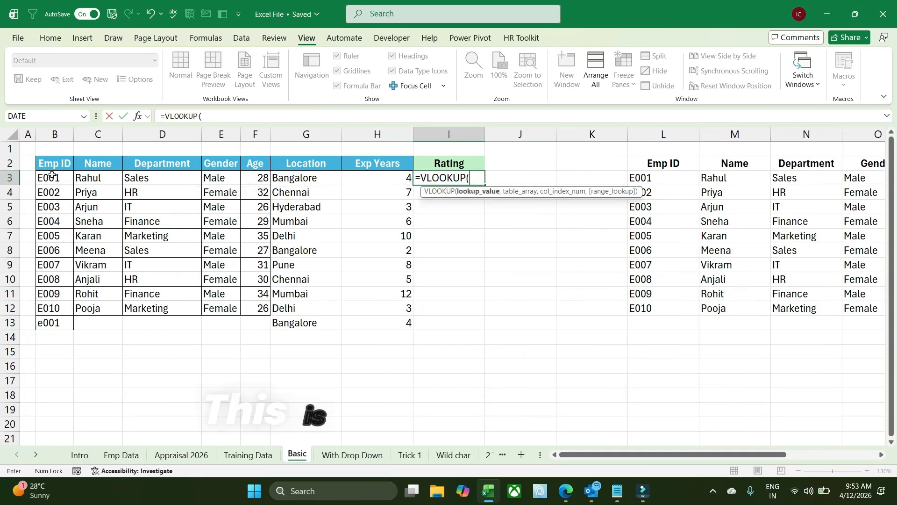
type(",")
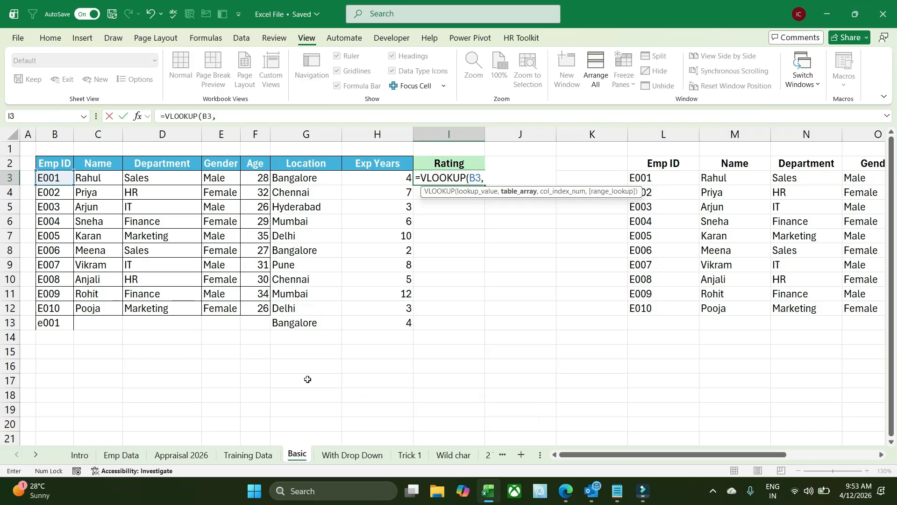
- Set the table array of the I3 formula to range A2:B11 on the Appraisal 2026 sheet
left_click(181, 454)
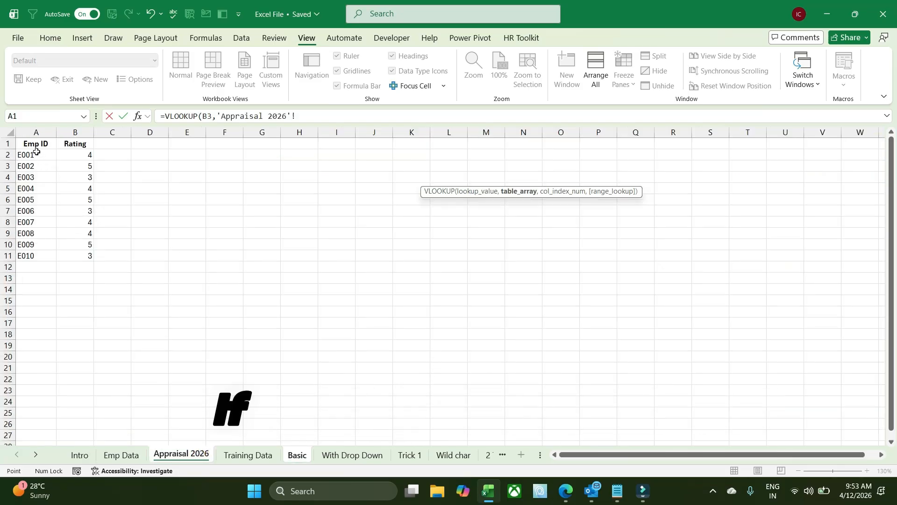
left_click_drag(45, 154, 90, 255)
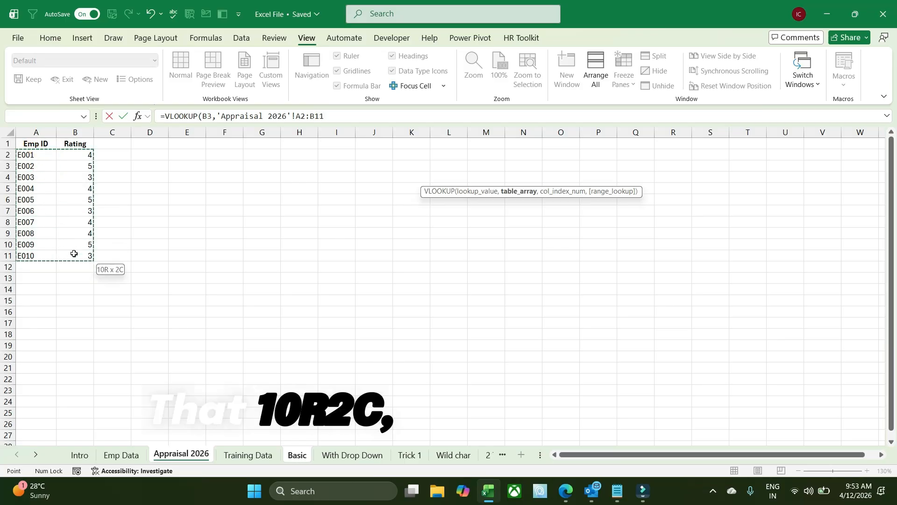
left_click_drag(74, 253, 54, 256)
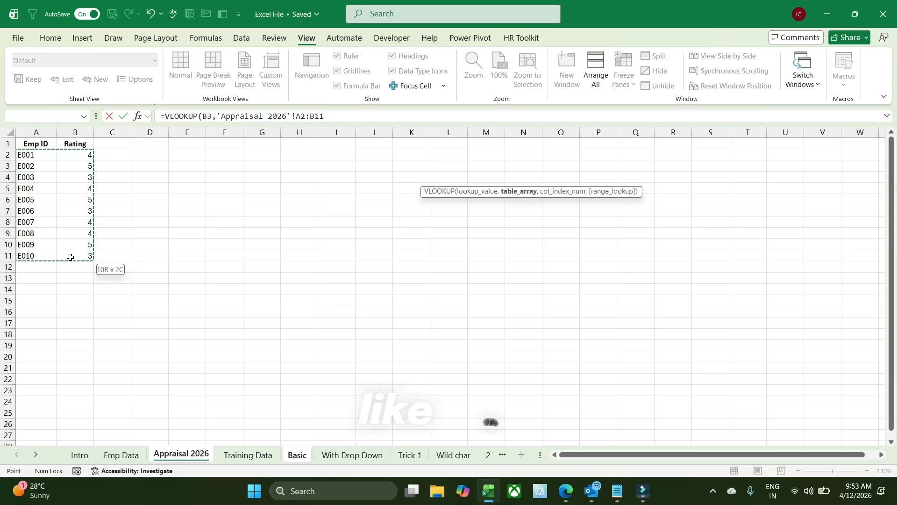
left_click_drag(71, 257, 576, 270)
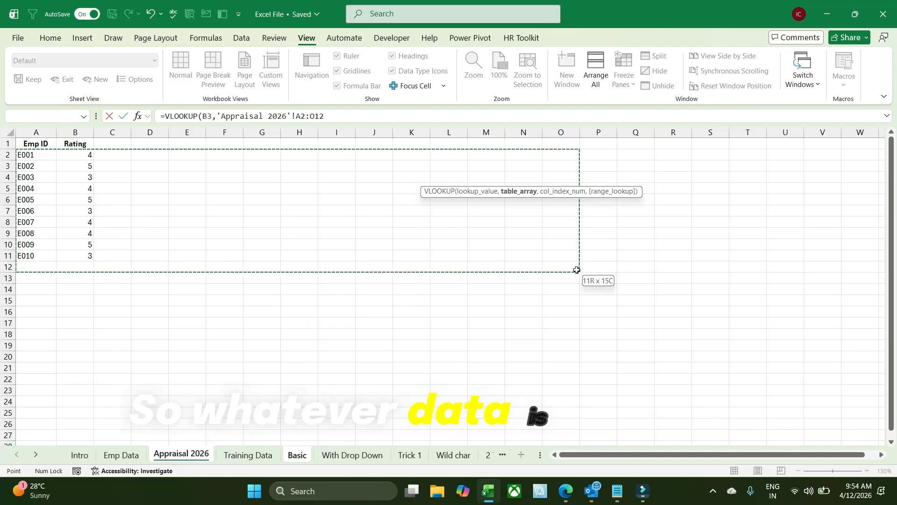
left_click_drag(576, 270, 66, 260)
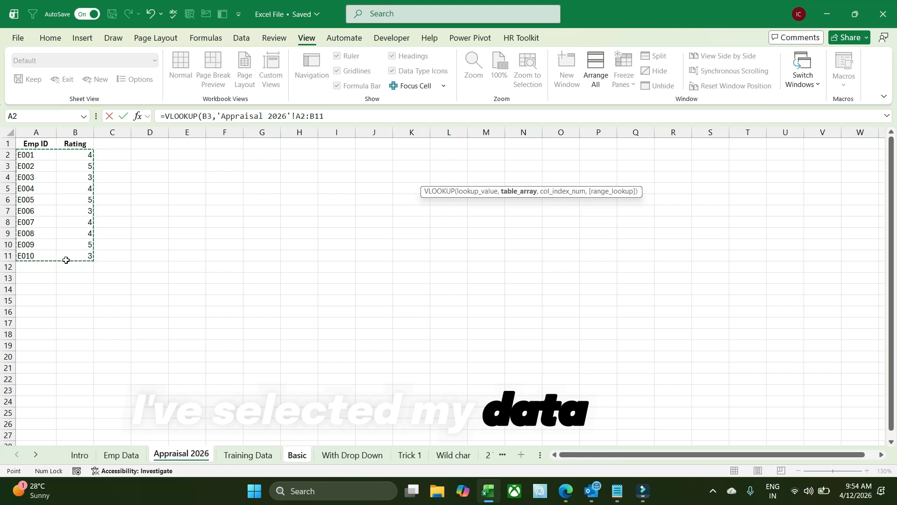
- Complete the Rating formula as =VLOOKUP(B3,'Appraisal 2026'!$A$2:$B$11,2,0) and fill it down from I3 to I13
type(",2")
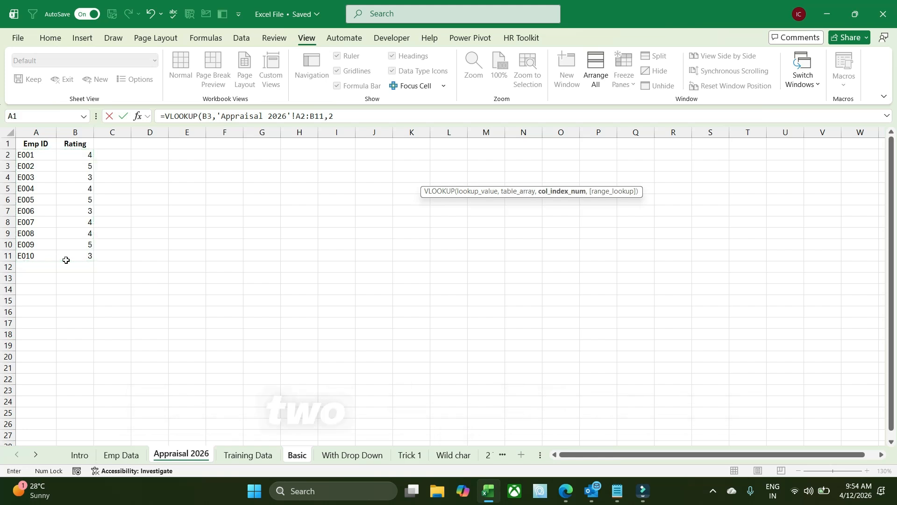
type(",0")
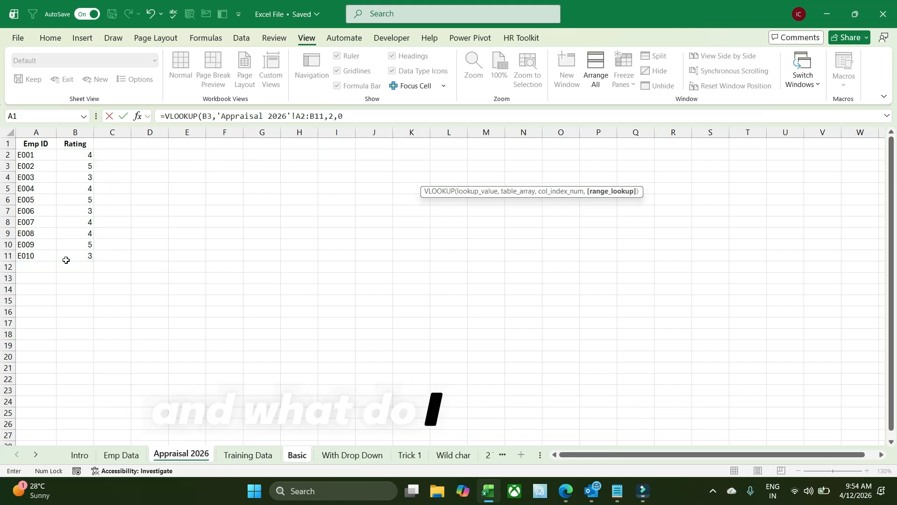
type(")")
left_click_drag(296, 116, 323, 118)
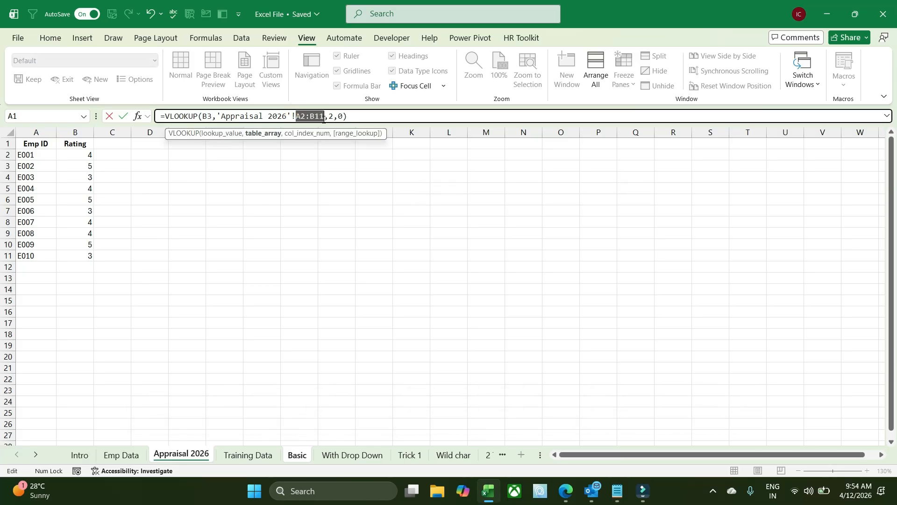
key("F4")
key("Return")
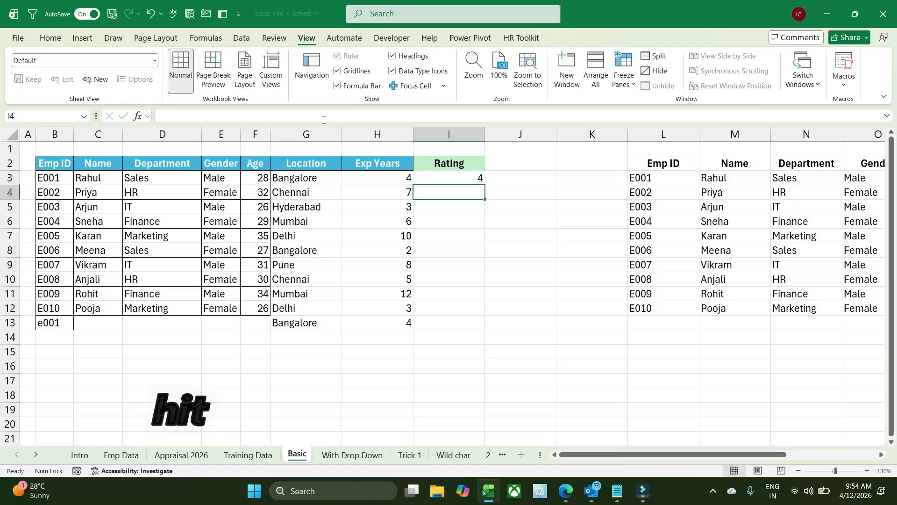
left_click(467, 178)
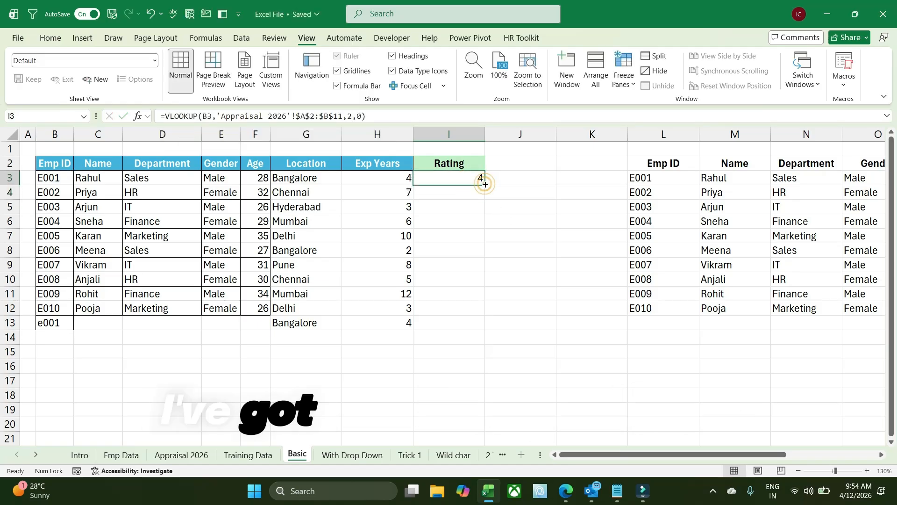
double_click(484, 185)
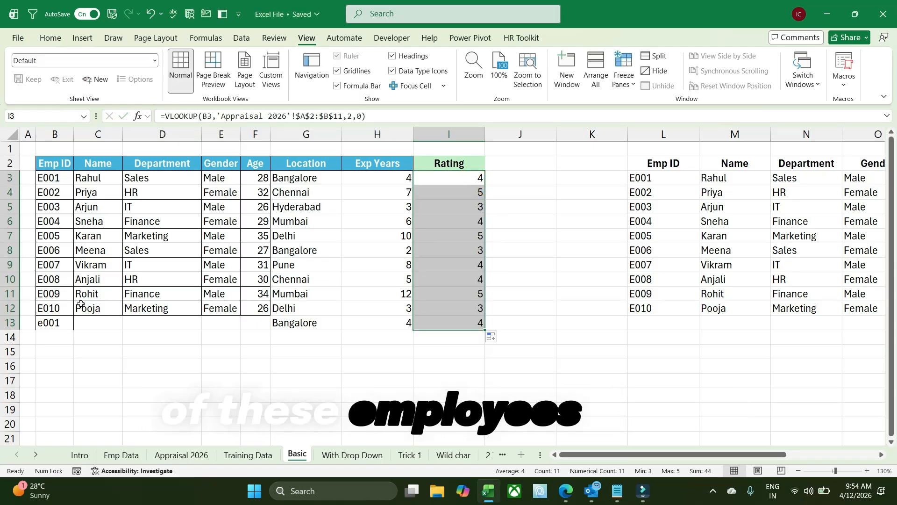
- Delete the entire row 13 holding the test ID e001 from the Basic sheet
left_click(9, 323)
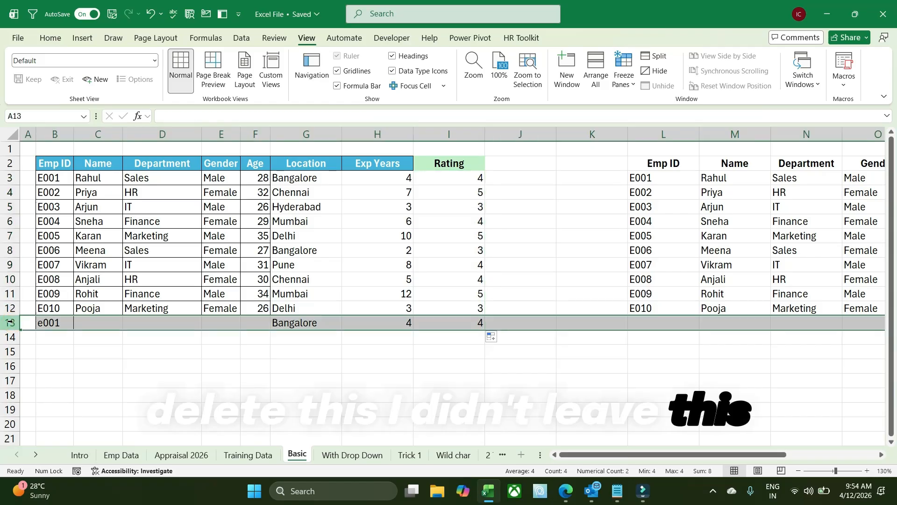
left_click(60, 324)
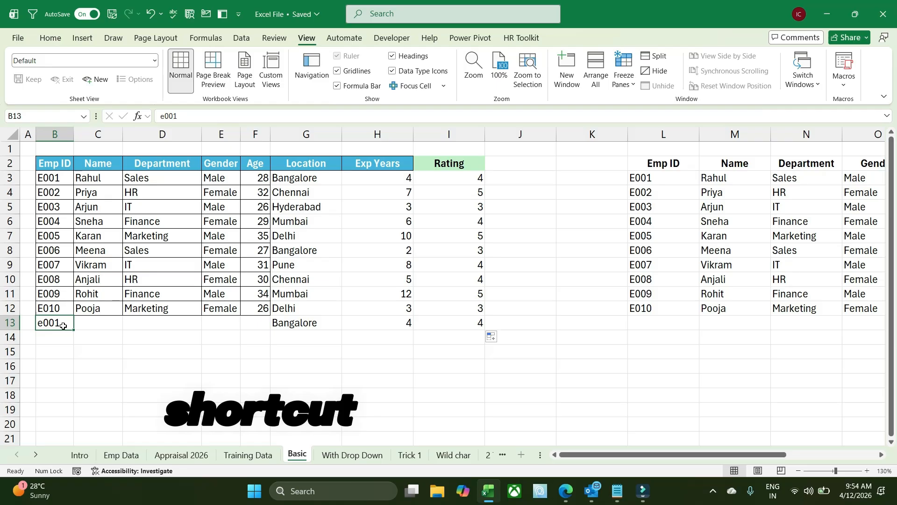
key("shift+space")
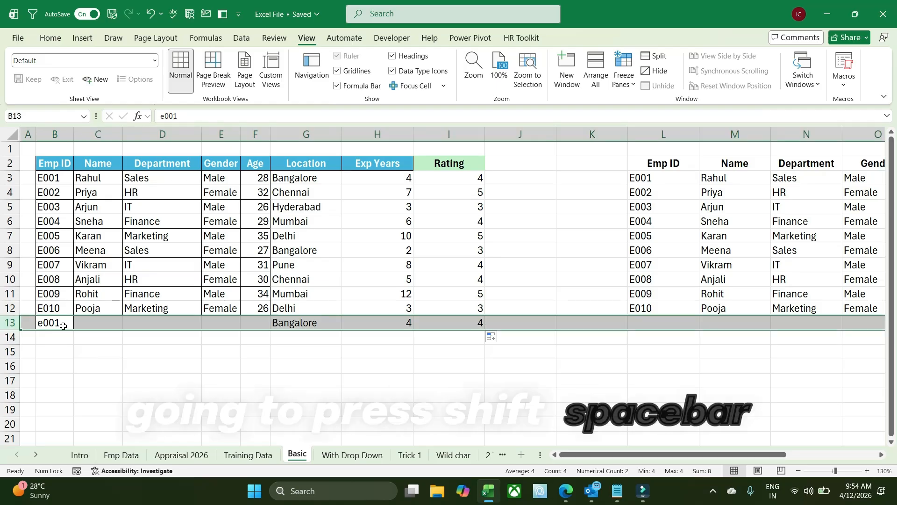
key("ctrl+minus")
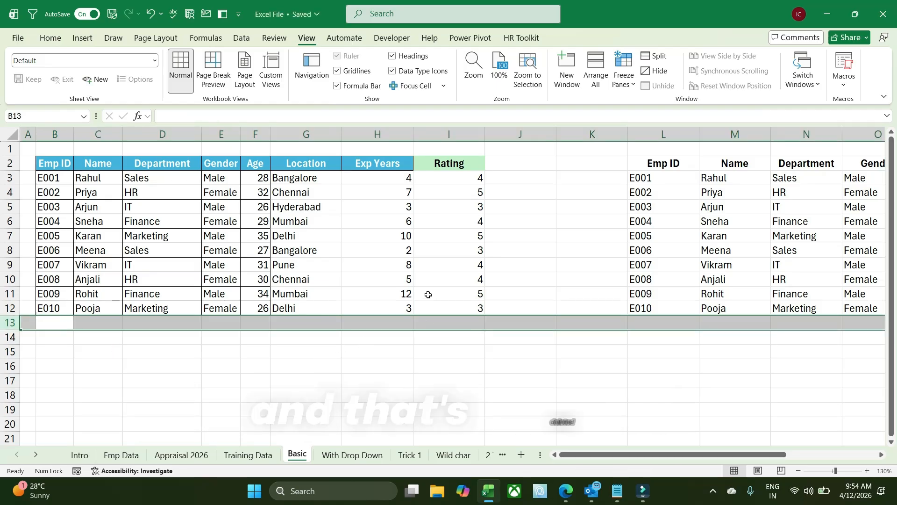
left_click(442, 307)
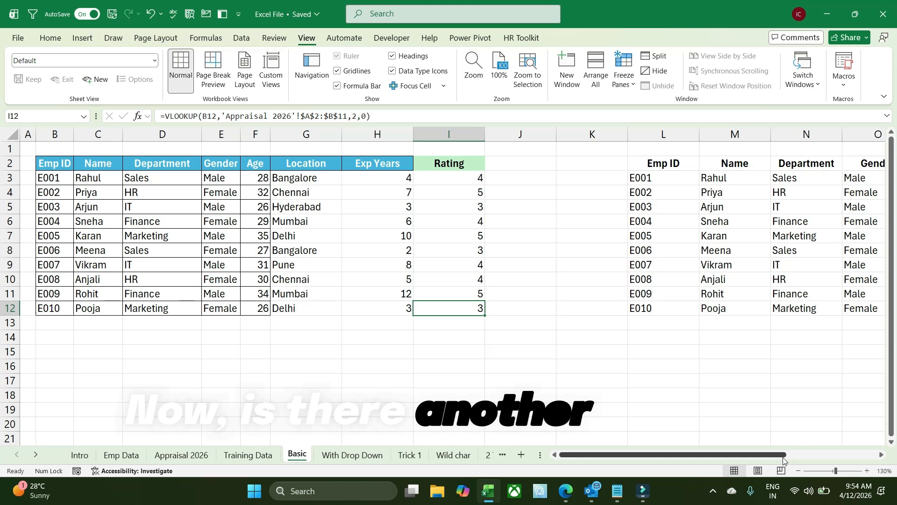
left_click_drag(784, 460, 764, 453)
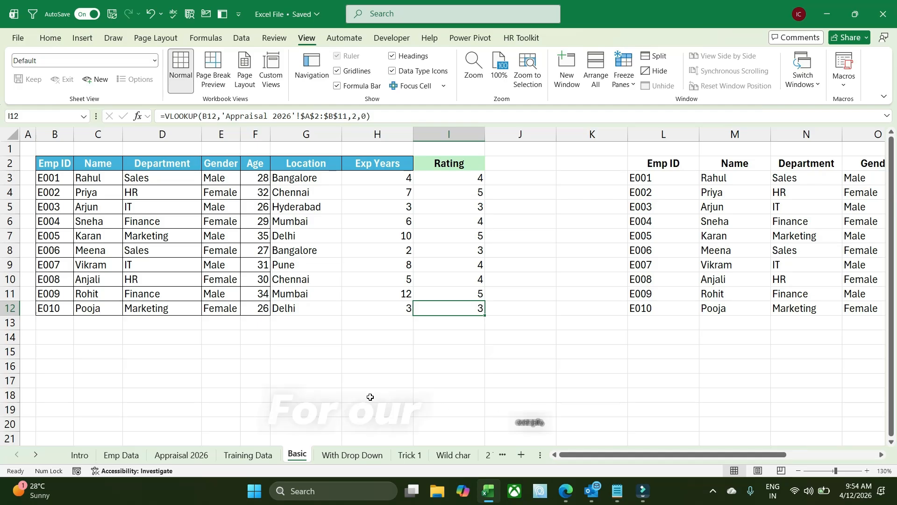
- On the Emp Data sheet, name the full employee table B3:J13, including headers, as empTable
left_click(123, 455)
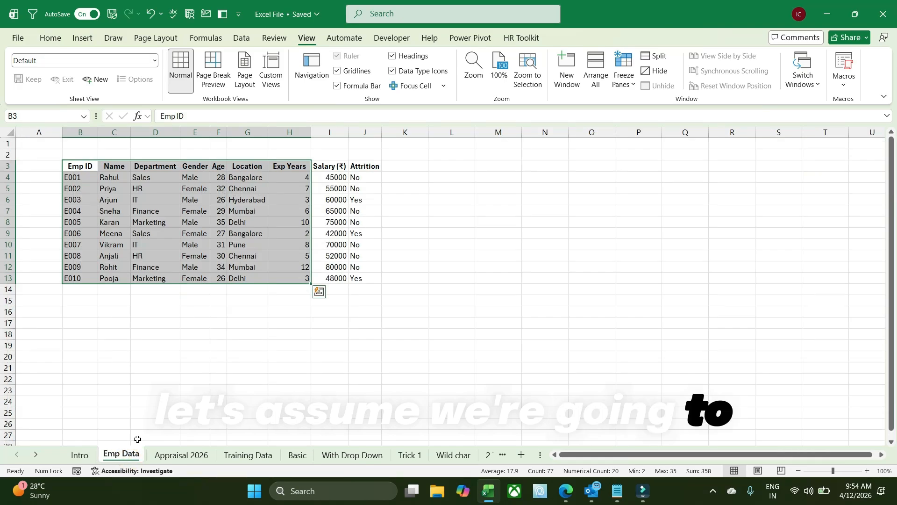
left_click(189, 361)
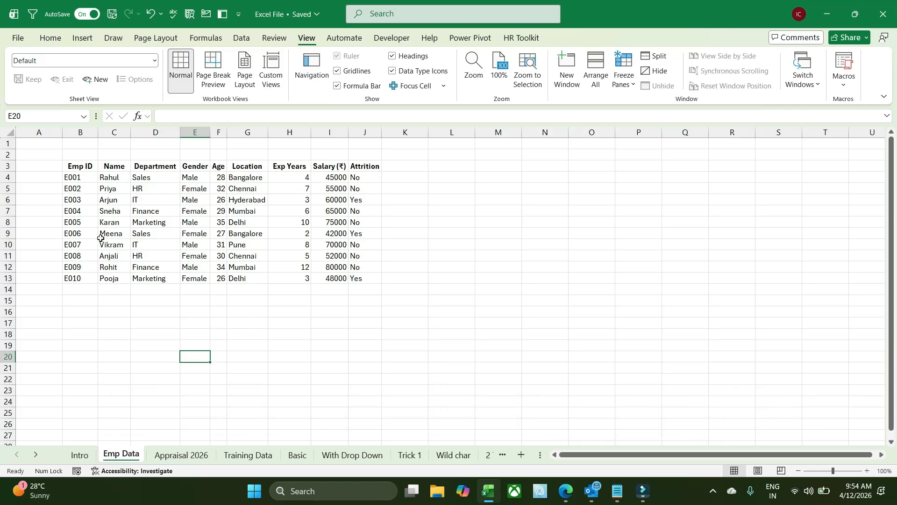
left_click_drag(74, 165, 370, 278)
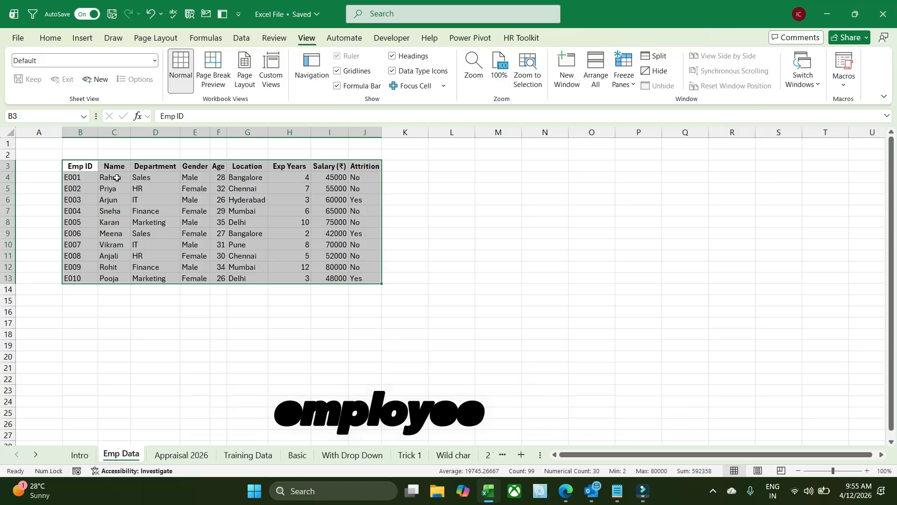
left_click(51, 115)
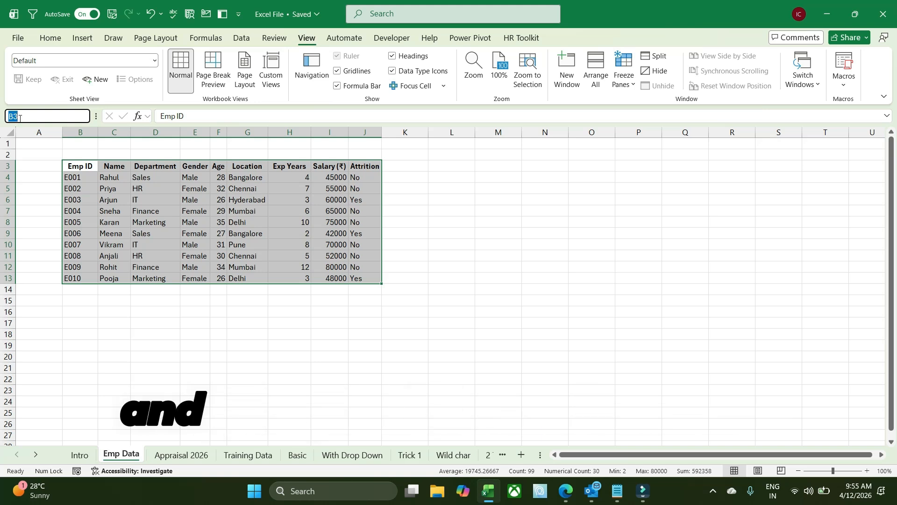
type("empTa")
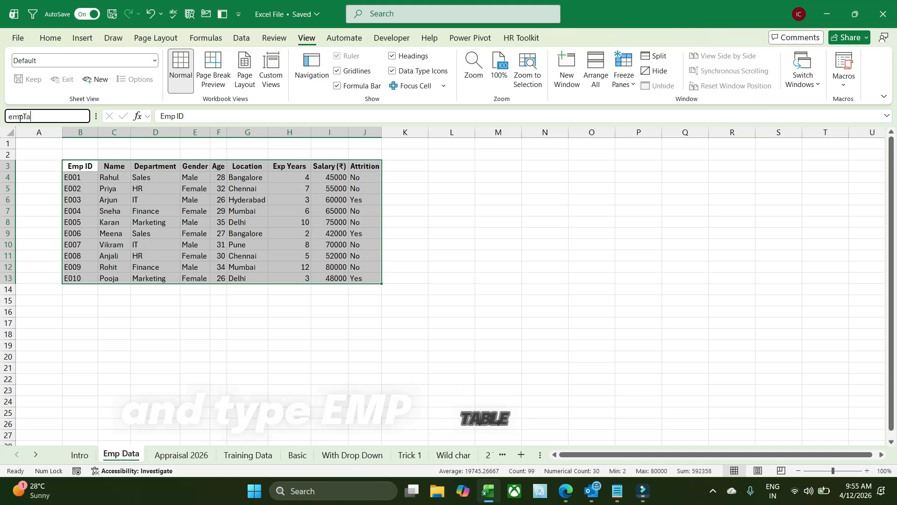
type("ble")
key("Return")
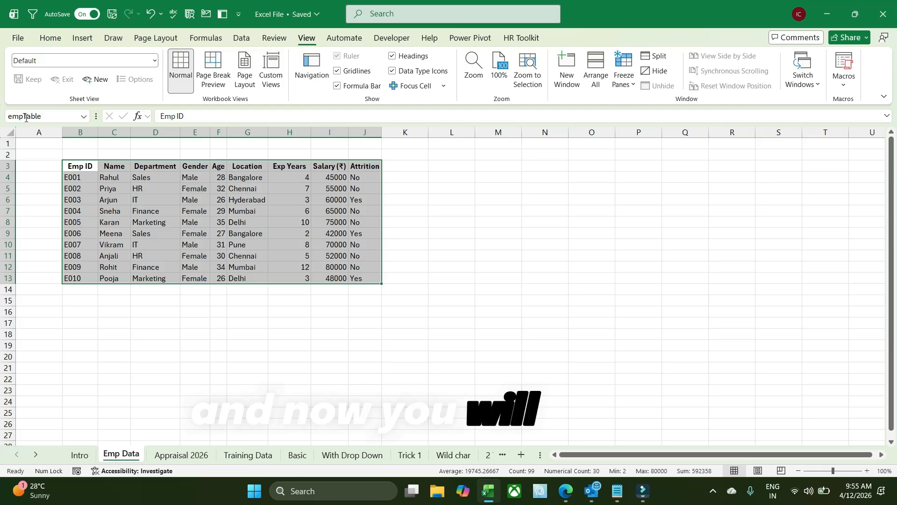
- Recall the named range empTable to check which cells it covers, and deselect it
left_click(511, 233)
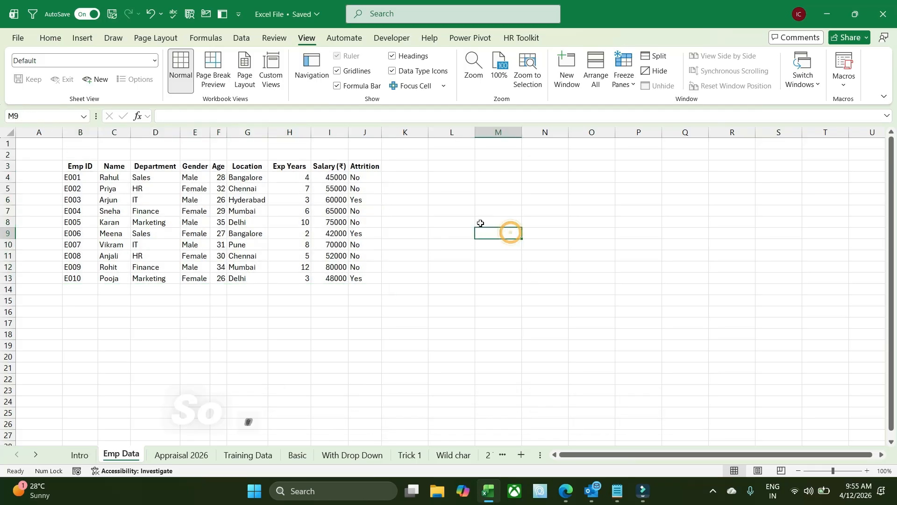
left_click(83, 116)
left_click(42, 129)
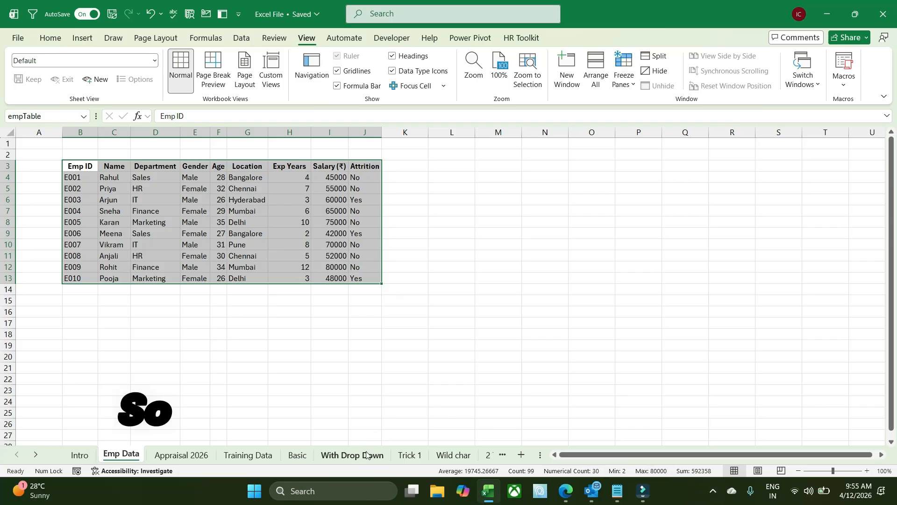
left_click(451, 301)
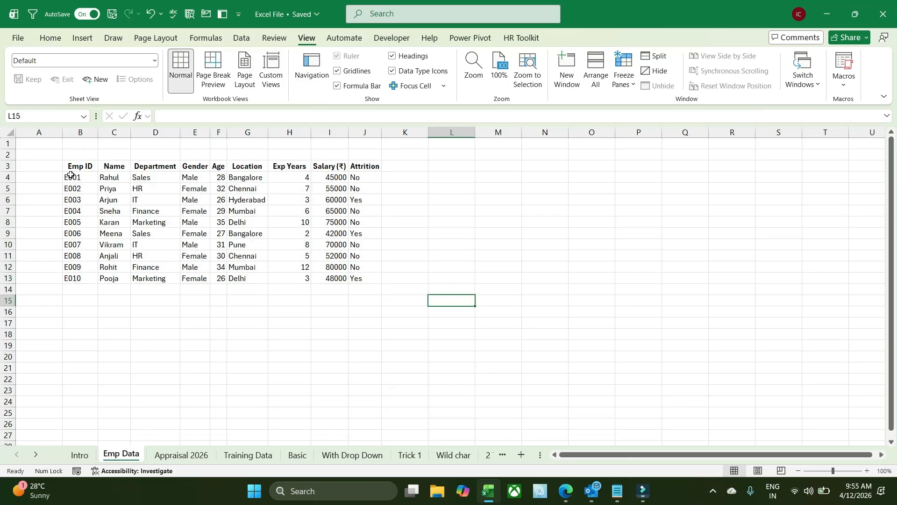
- Name the Emp ID column range B3:B13 on the Emp Data sheet as empId
left_click_drag(76, 166, 79, 188)
left_click_drag(86, 233, 84, 277)
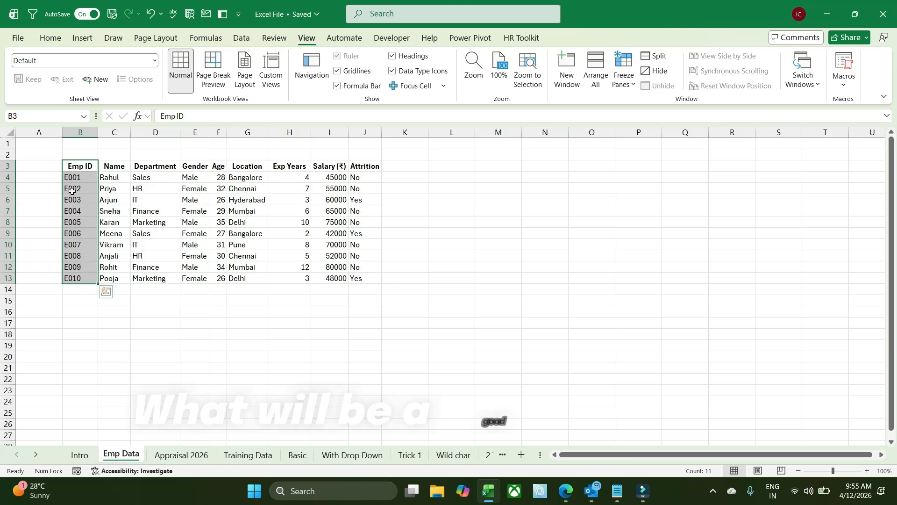
left_click(35, 118)
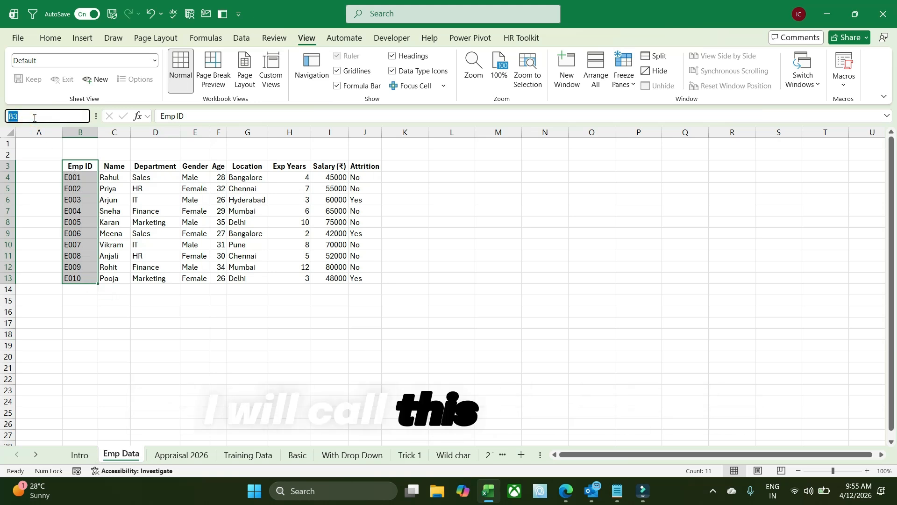
type("empId")
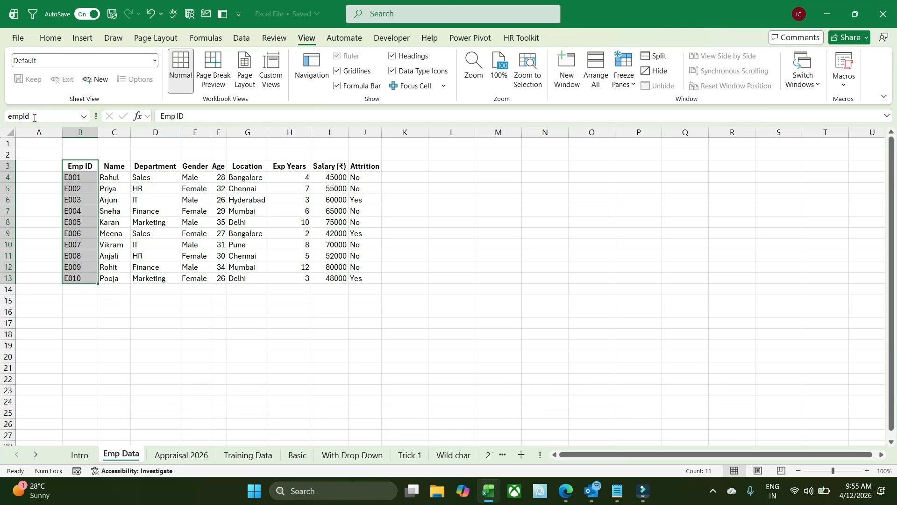
- Recall the named ranges empId and empTable in turn to check the cells each one covers
left_click(490, 282)
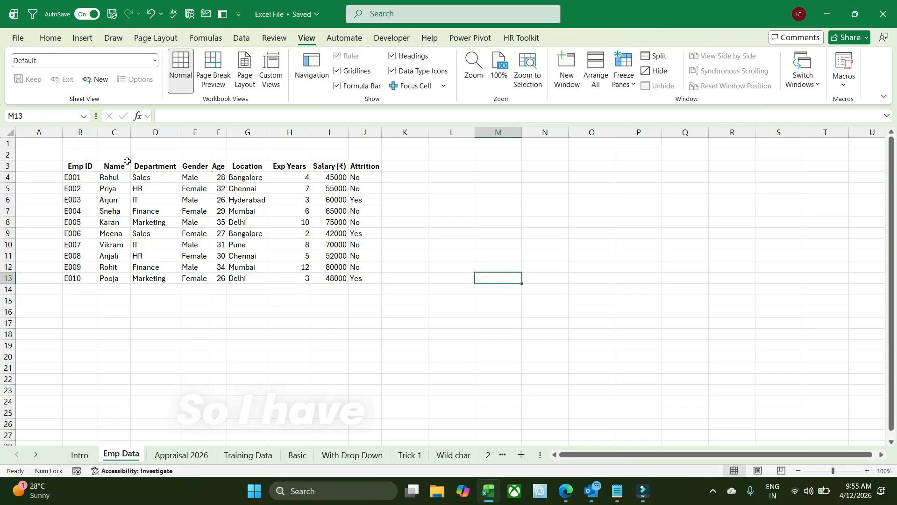
left_click(84, 119)
left_click(58, 131)
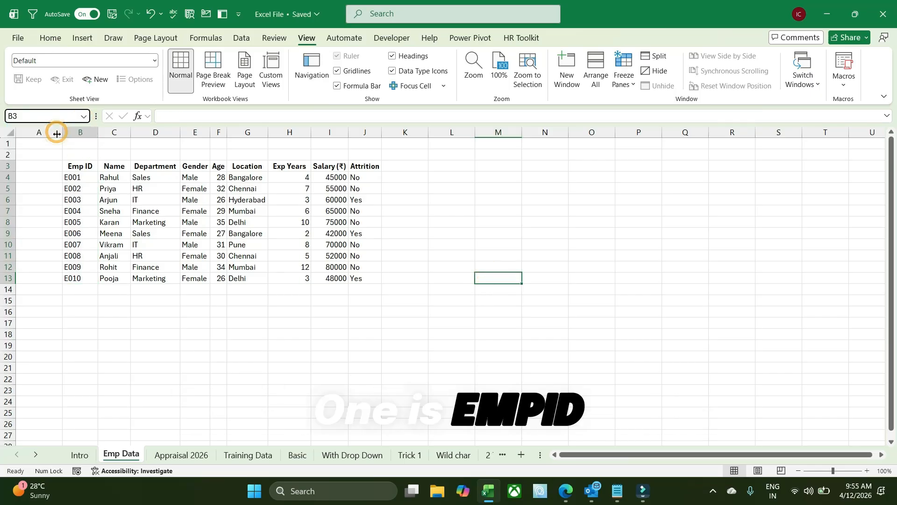
left_click(84, 116)
left_click(24, 139)
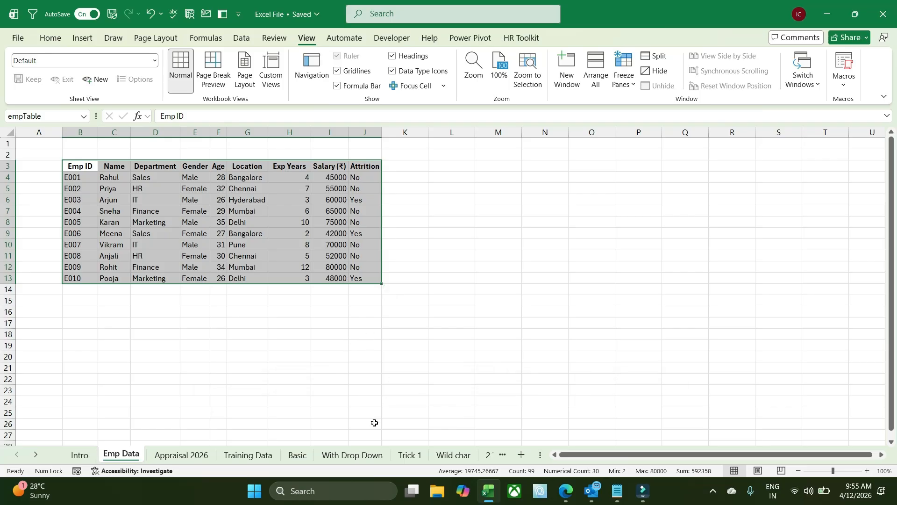
- On the With Drop Down sheet, delete the DOJ column and select cells B4:B15 under Emp ID
left_click(367, 458)
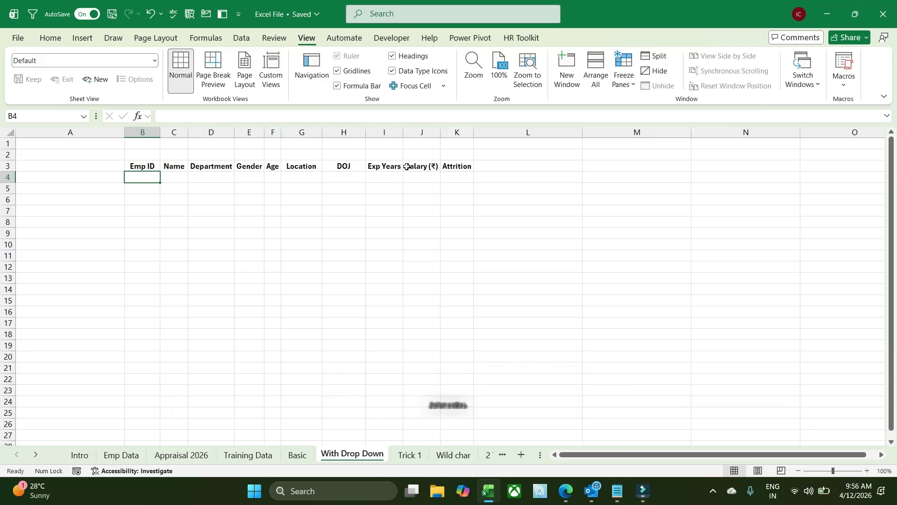
left_click(132, 455)
left_click(361, 457)
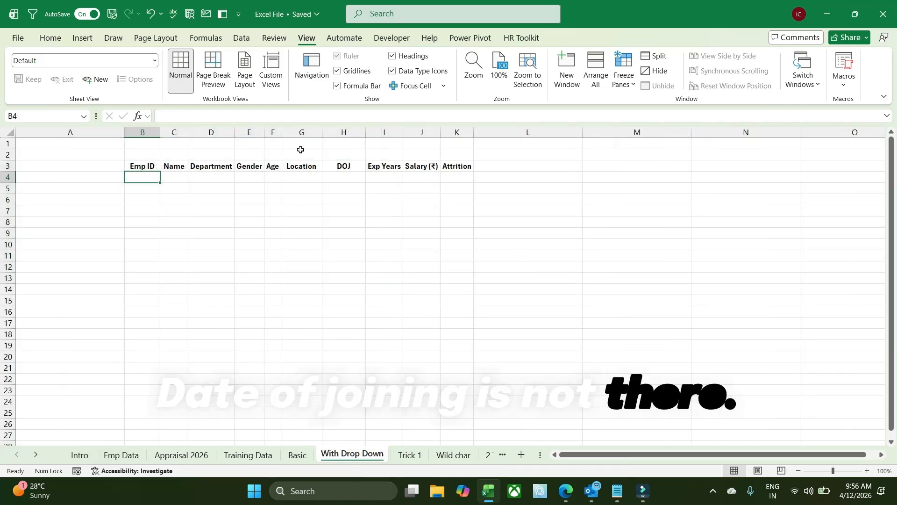
left_click(339, 131)
right_click(339, 131)
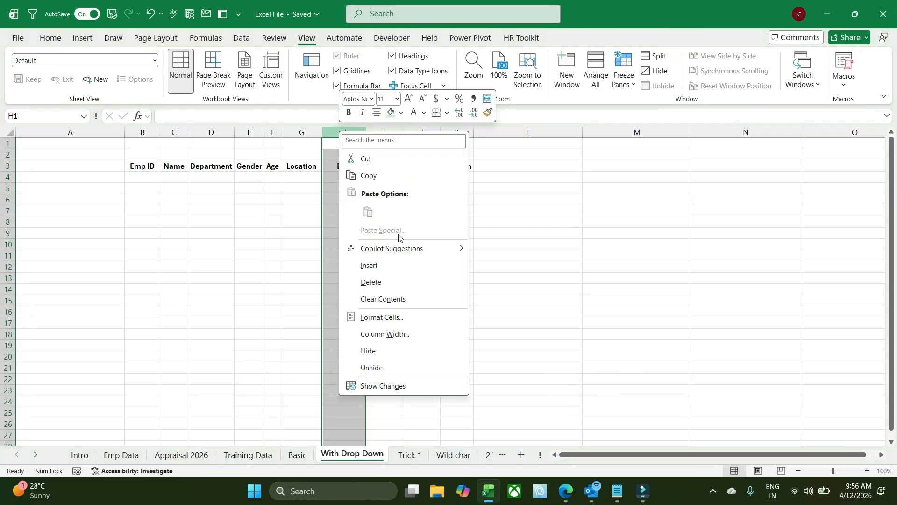
left_click(407, 286)
left_click(153, 177)
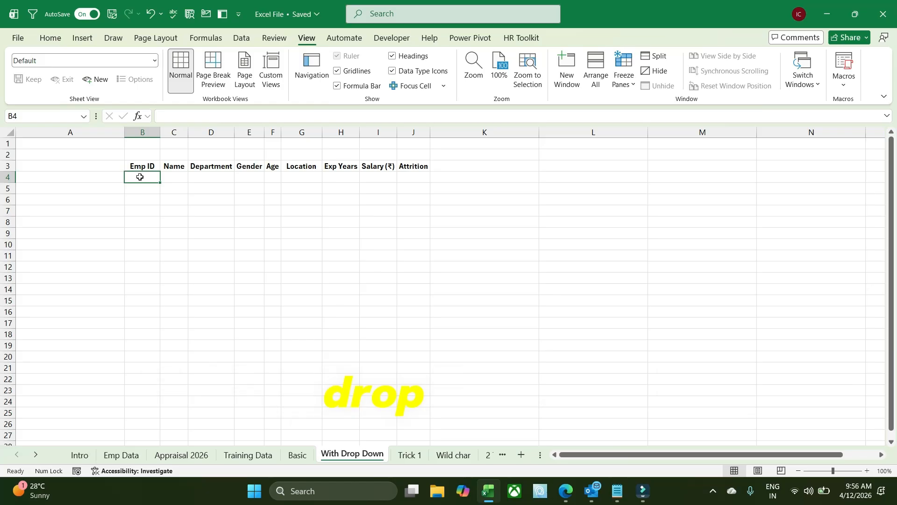
left_click_drag(140, 176, 150, 294)
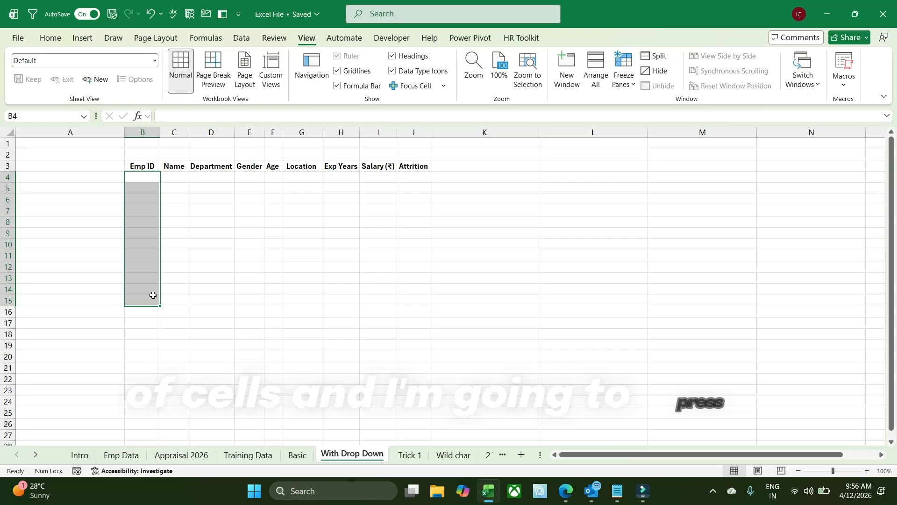
key("alt")
key("a")
key("v")
key("v")
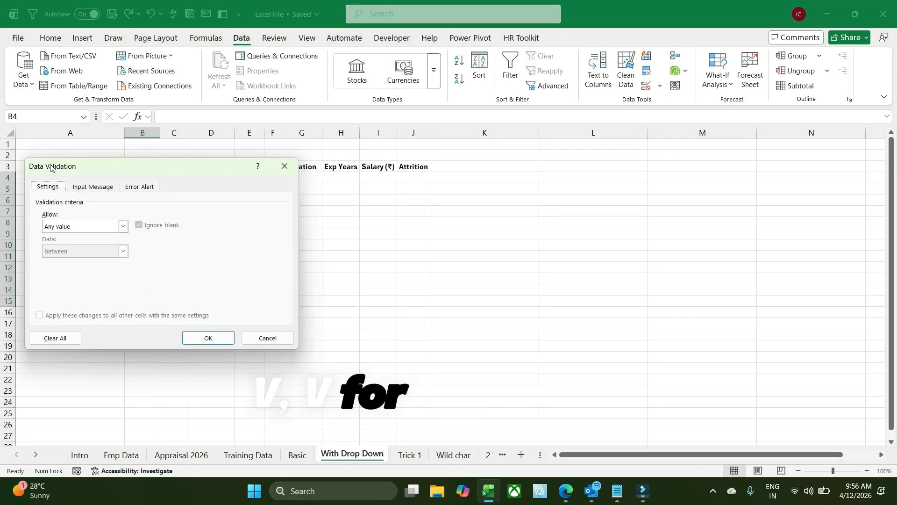
left_click_drag(50, 168, 131, 172)
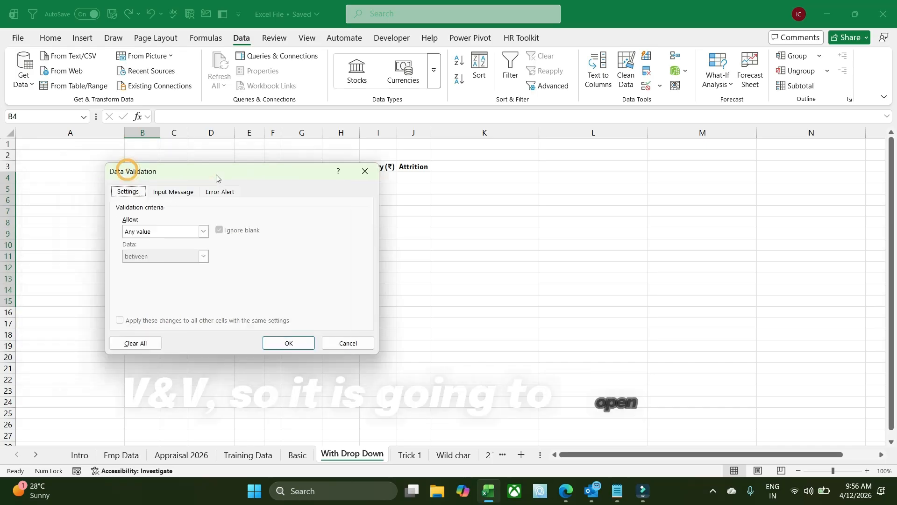
left_click_drag(216, 175, 224, 174)
left_click(373, 171)
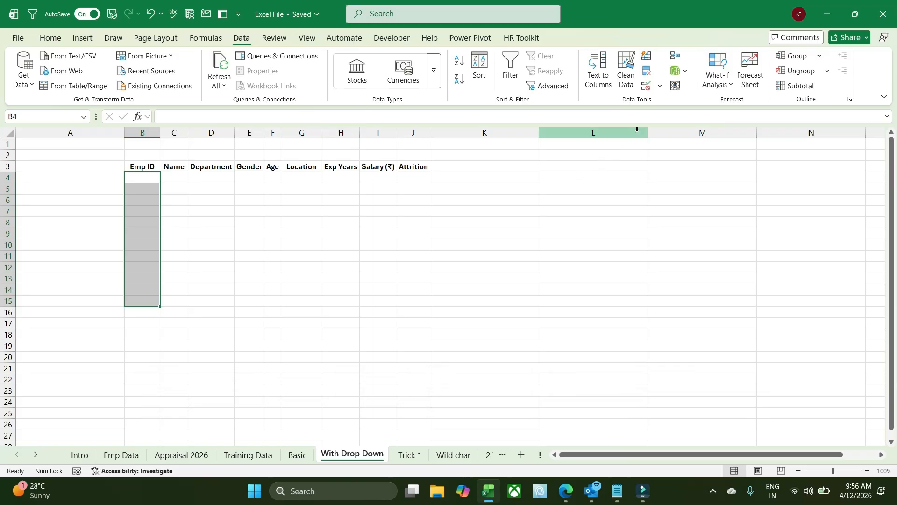
- Add list data validation to the selected Emp ID cells B4:B15, using the named range empId as the source
left_click(646, 86)
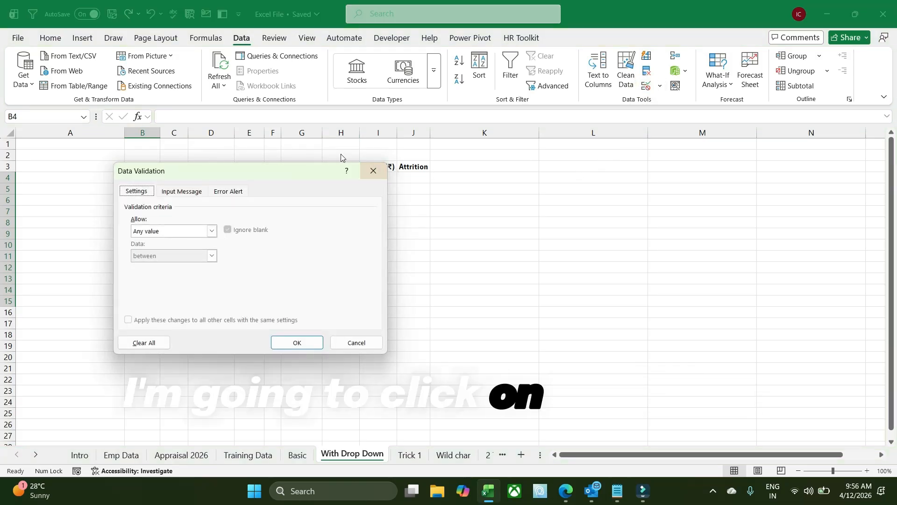
left_click_drag(282, 174, 425, 162)
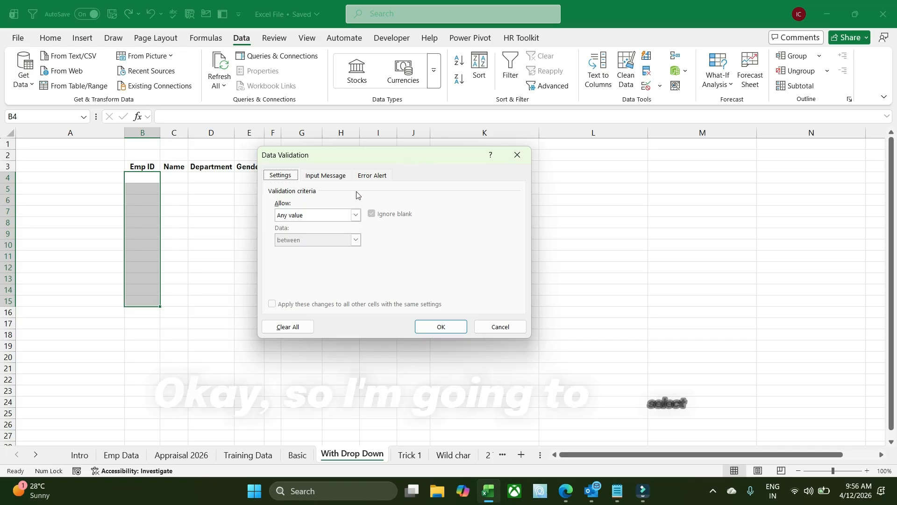
left_click(333, 215)
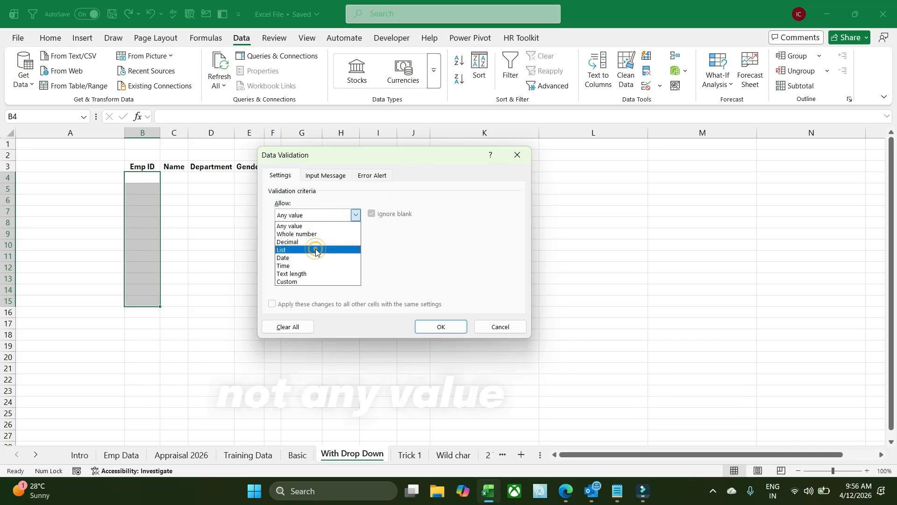
left_click(314, 249)
left_click(327, 267)
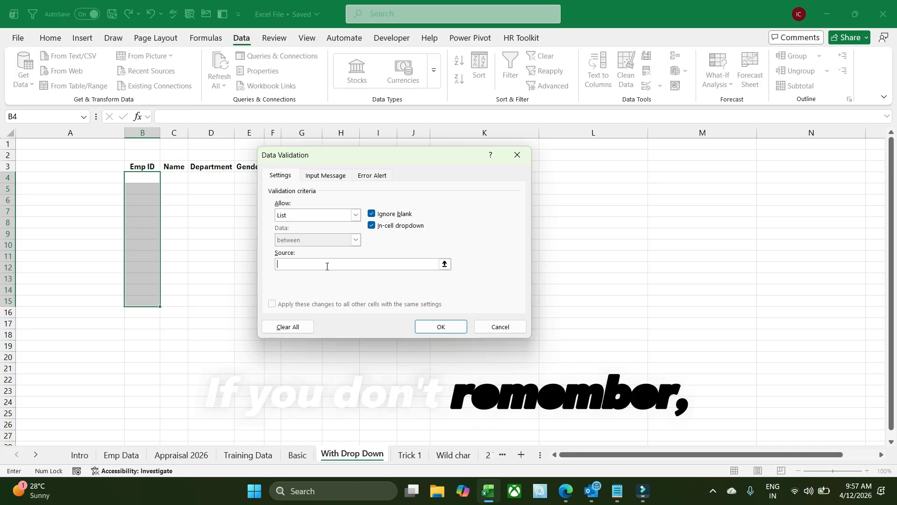
key("F3")
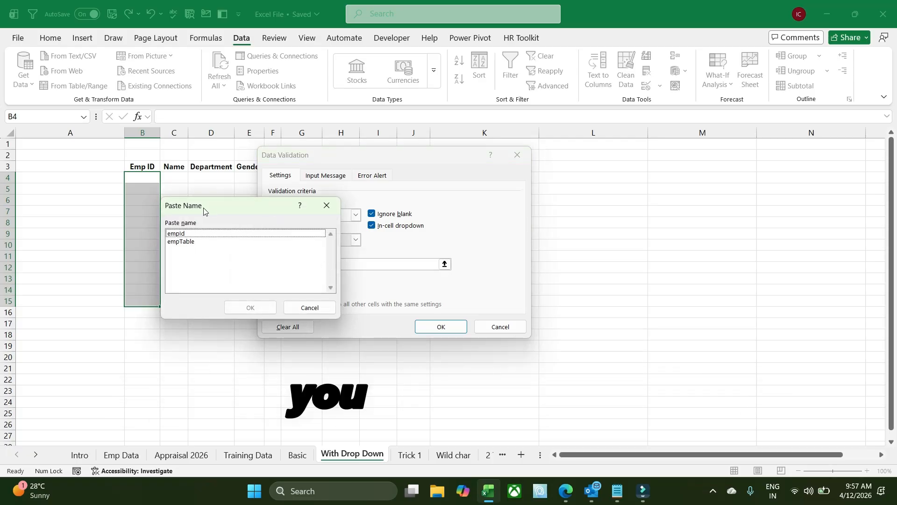
left_click(197, 234)
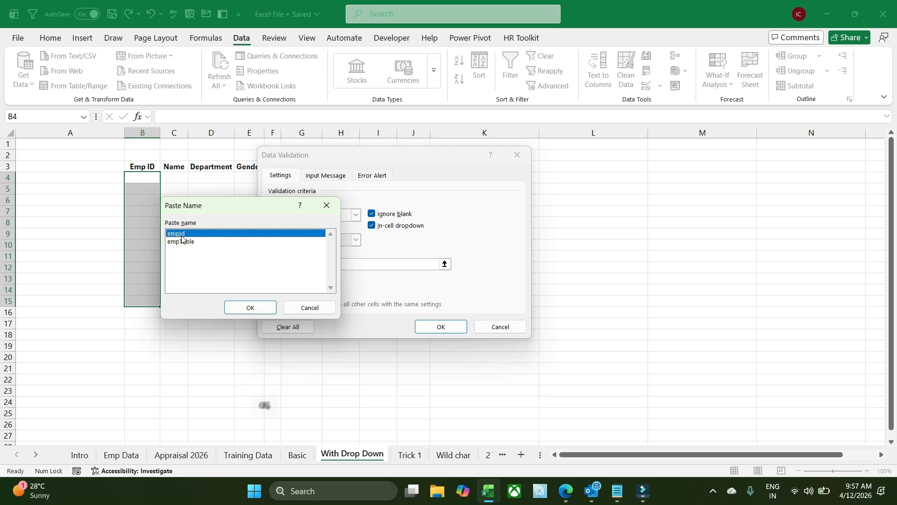
left_click(250, 307)
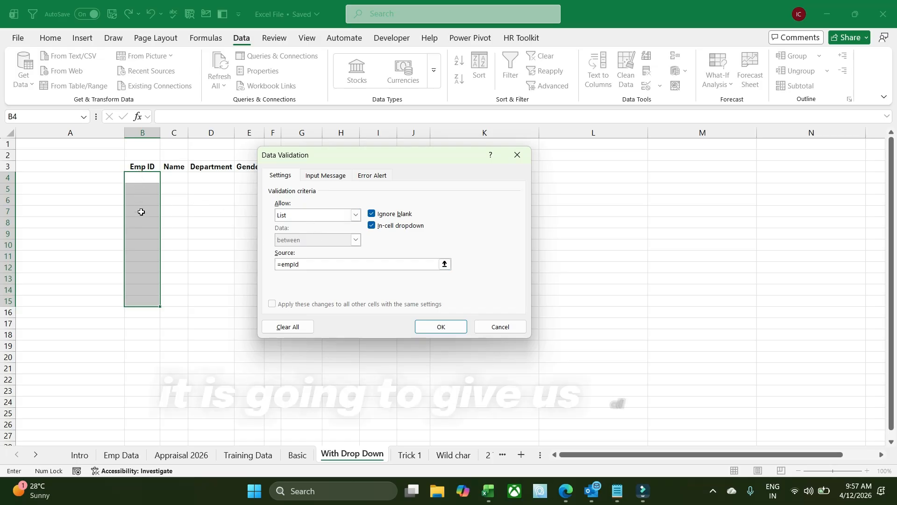
left_click(441, 326)
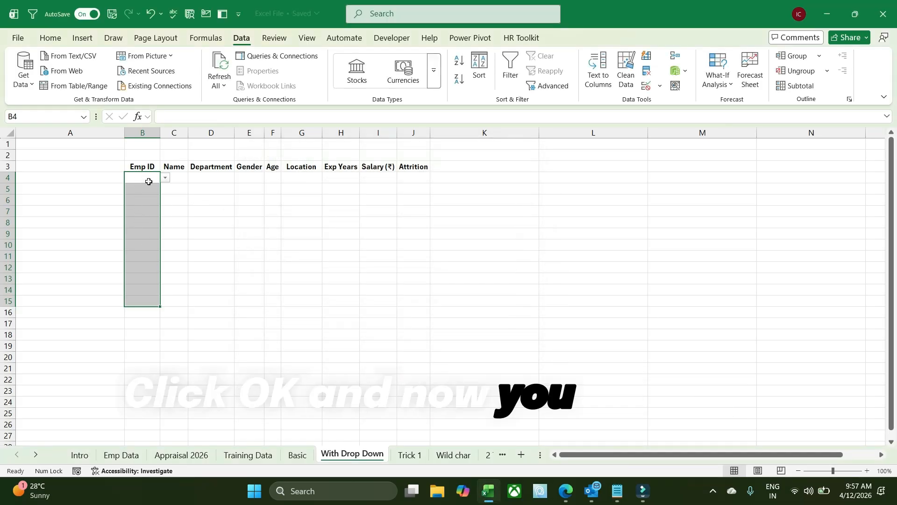
- Choose Emp ID E001 in B4, E002 in B7 and E003 in B11 from the in-cell drop-downs
left_click(165, 177)
left_click(137, 188)
left_click(157, 211)
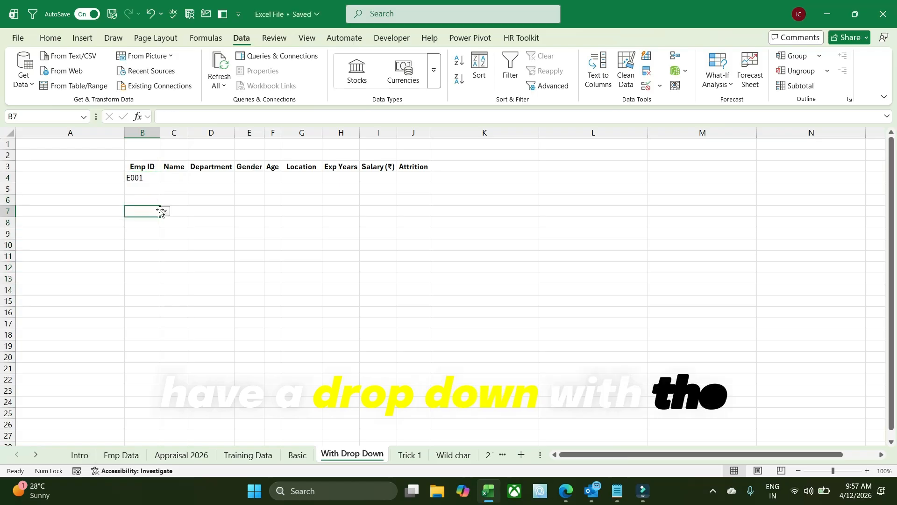
left_click(165, 211)
left_click(151, 246)
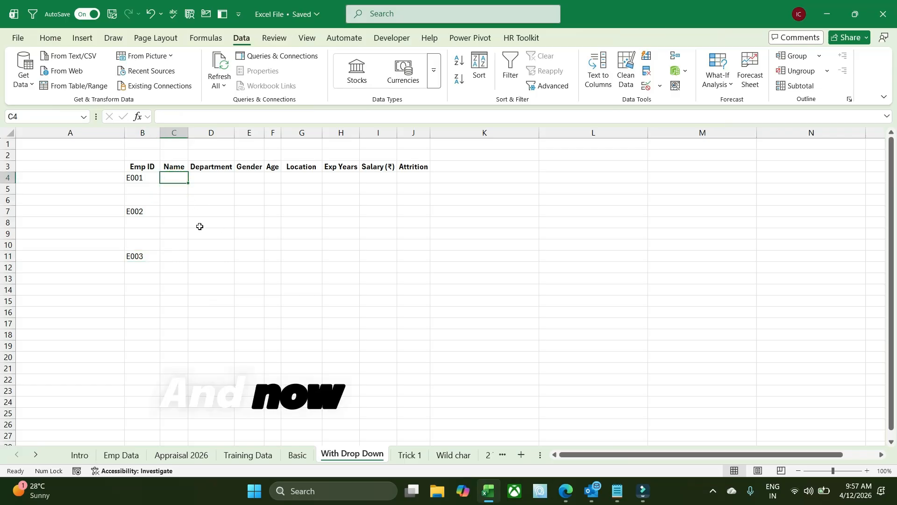
- In C4, enter =VLOOKUP(B4,empTable,2,0) to retrieve the employee's name, and fill the formula down to C11
type("=vl")
key("Tab")
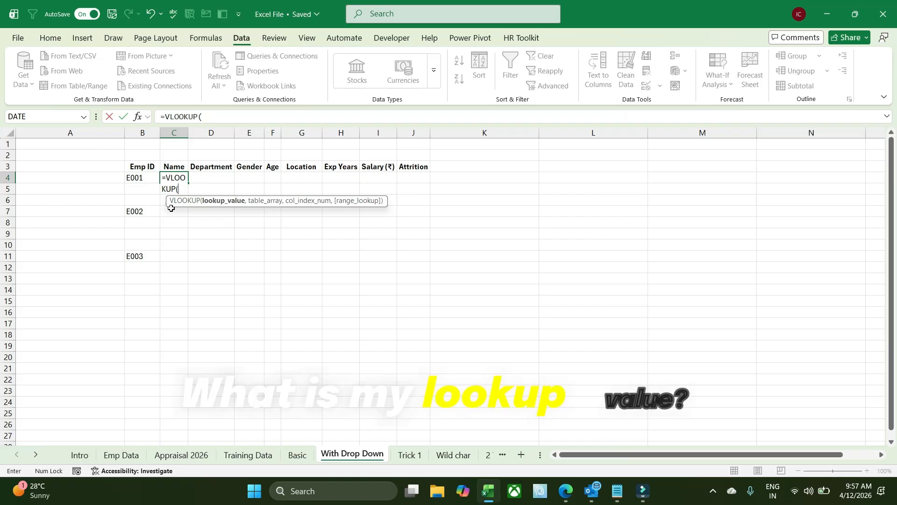
left_click(140, 176)
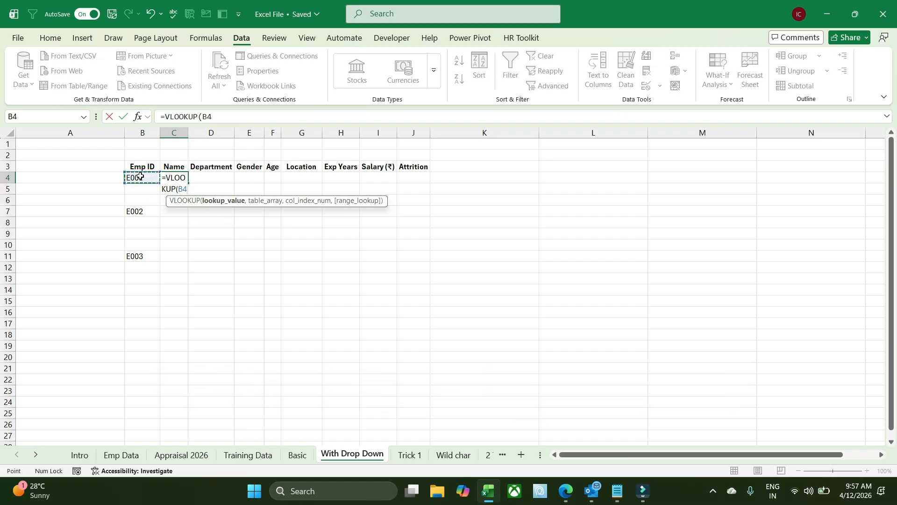
type(",")
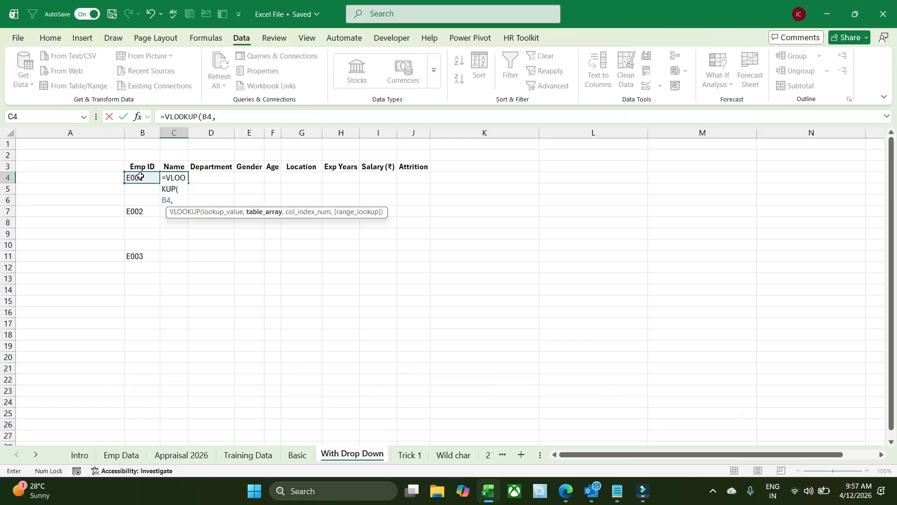
type("emp")
key("Down")
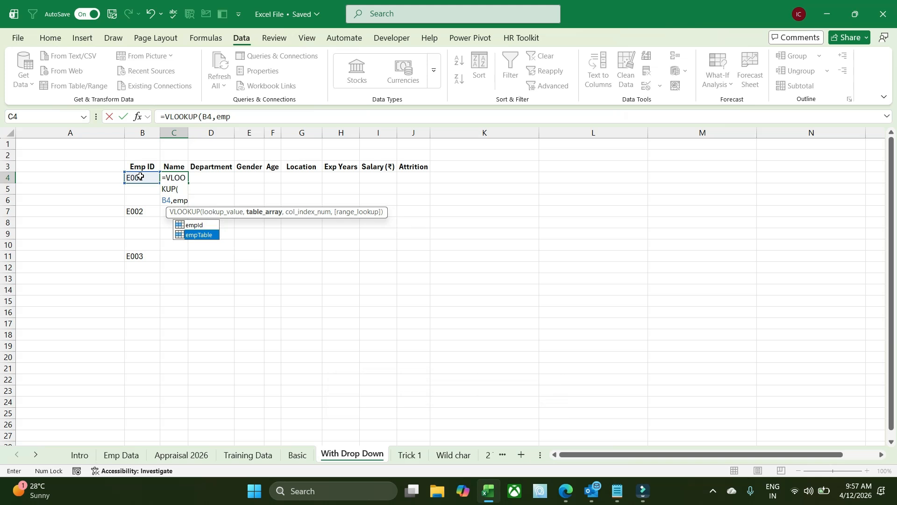
key("Tab")
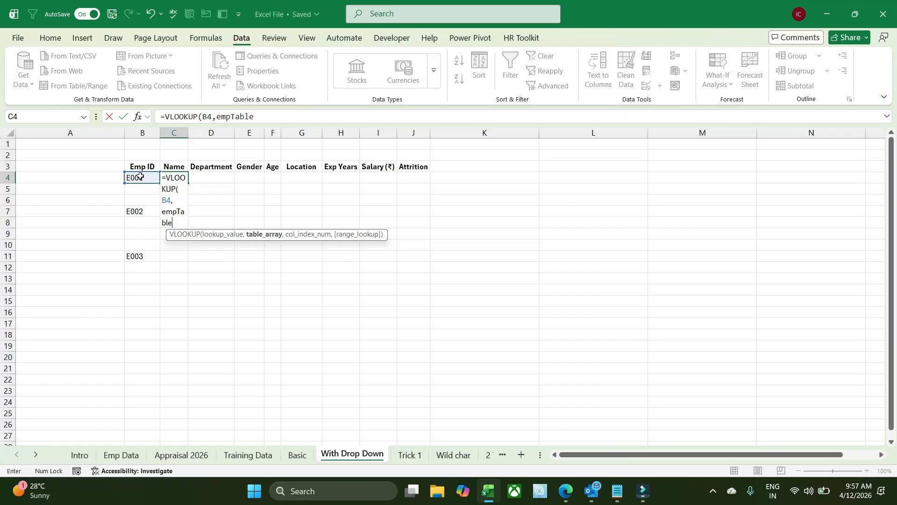
type(",")
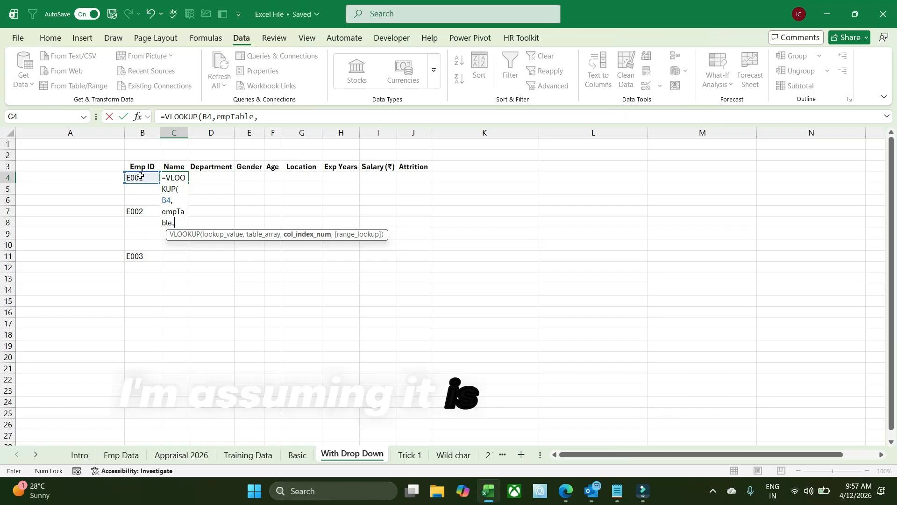
type("2")
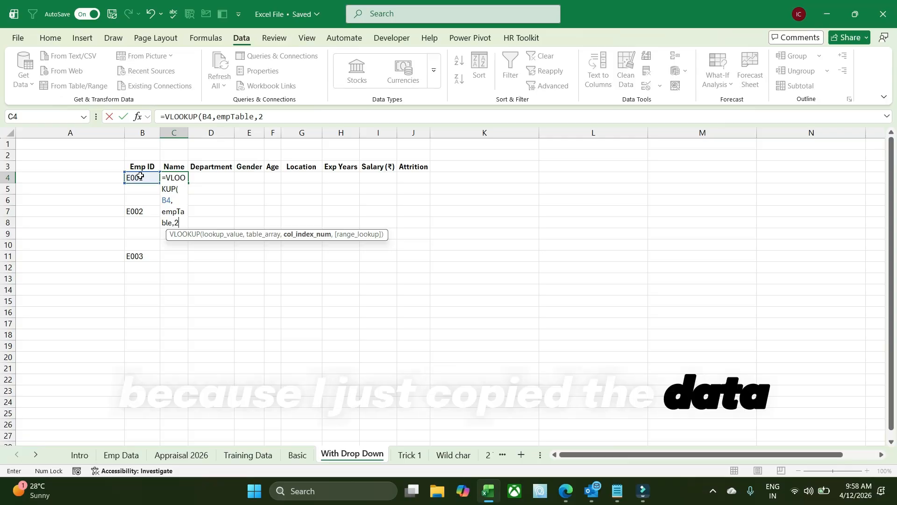
type(",0)")
key("Return")
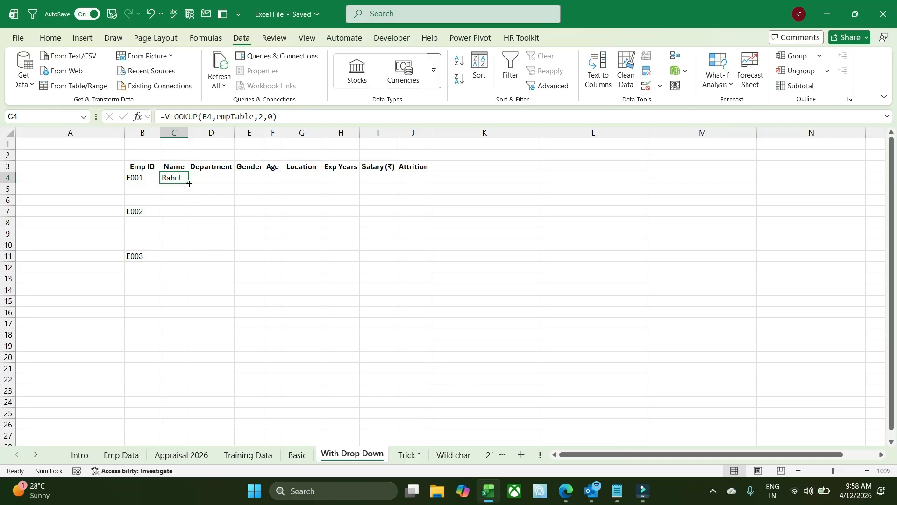
left_click_drag(188, 257, 186, 263)
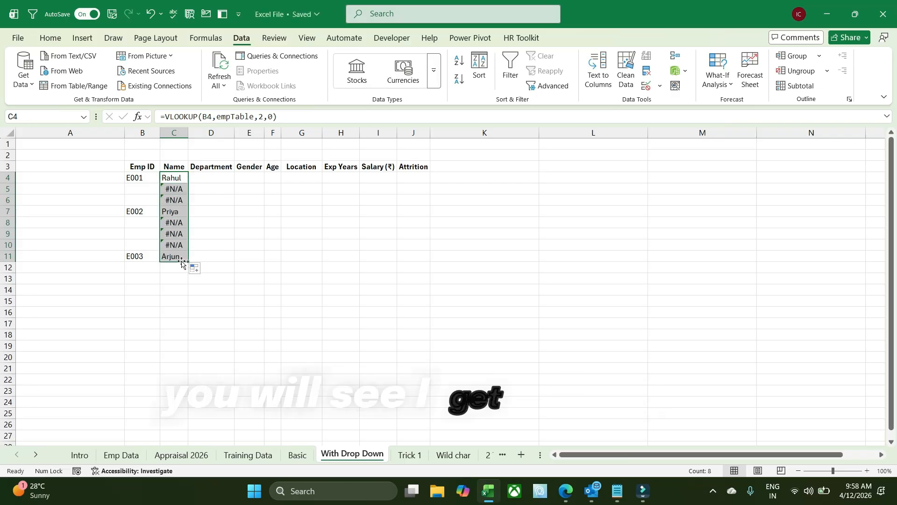
- Change the Emp ID in B7 to E005 to test the name lookup
left_click(143, 213)
left_click(165, 211)
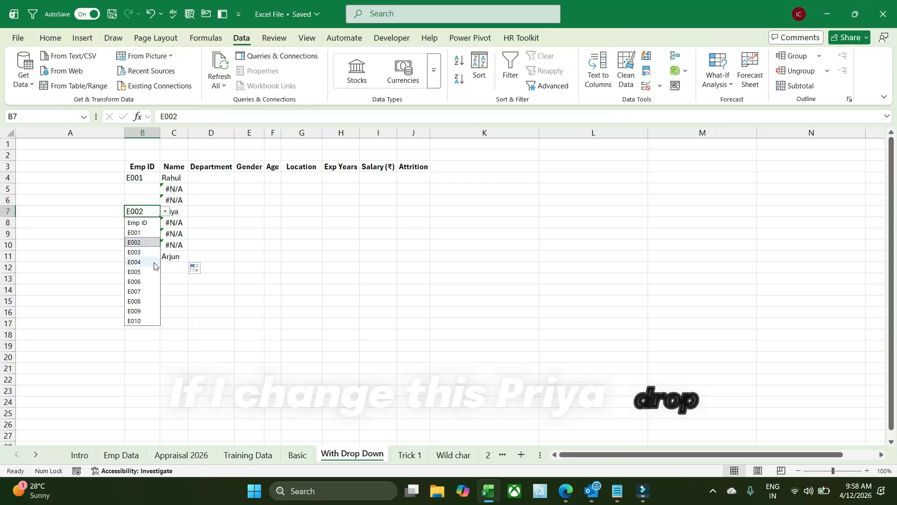
left_click(148, 271)
left_click(165, 211)
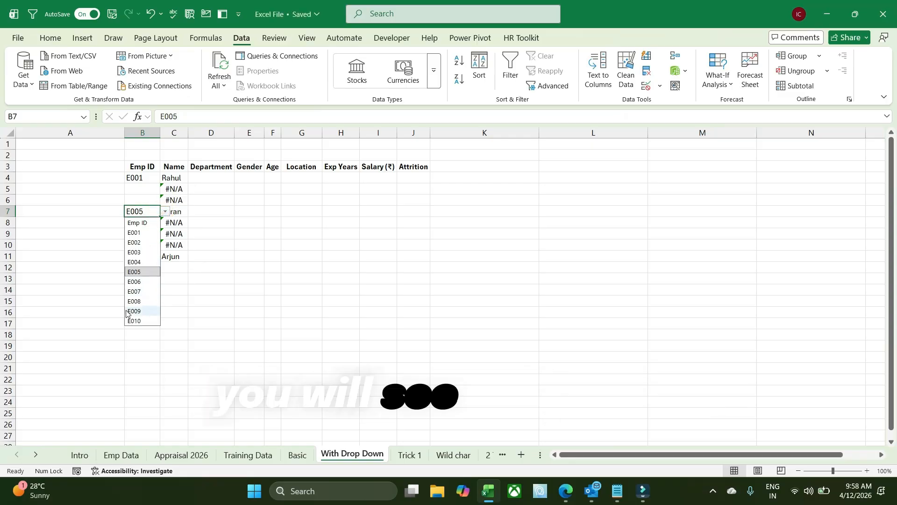
left_click(136, 311)
left_click(243, 256)
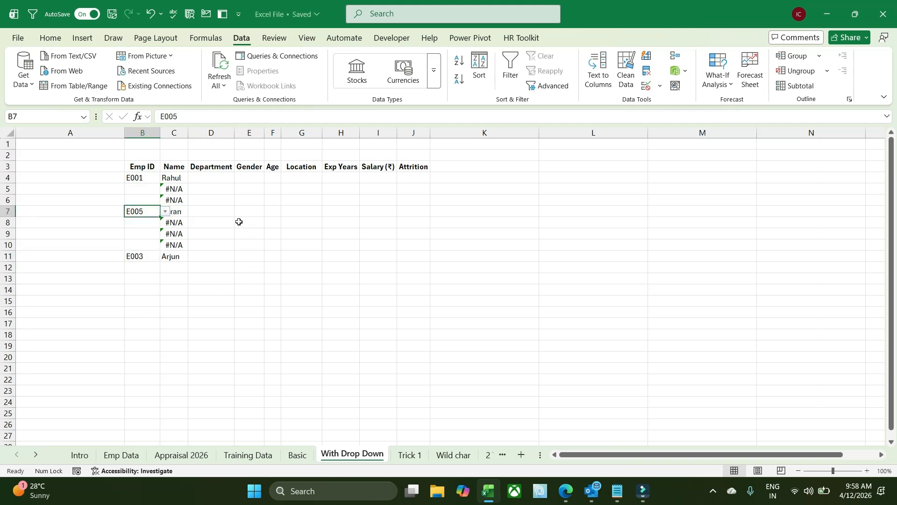
- Clear the lookup formulas from the Name cells C4:C11
left_click(171, 178)
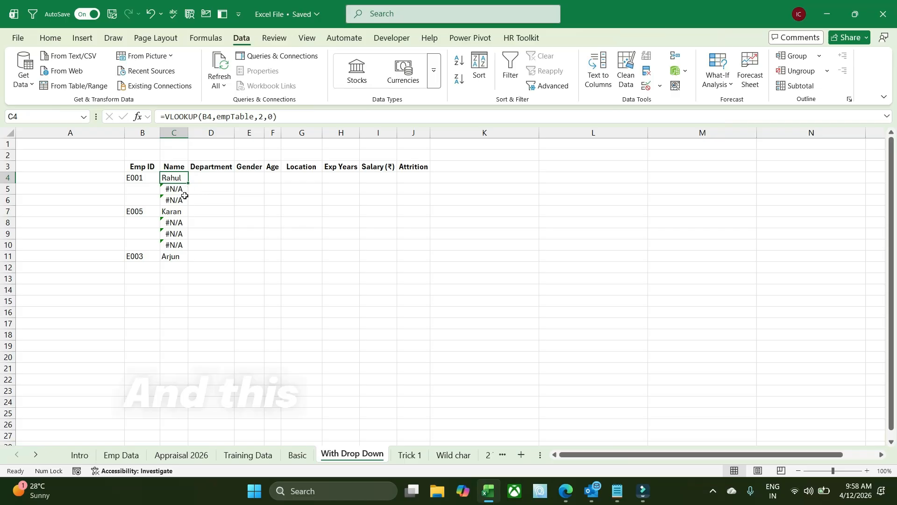
left_click(177, 256, "shift")
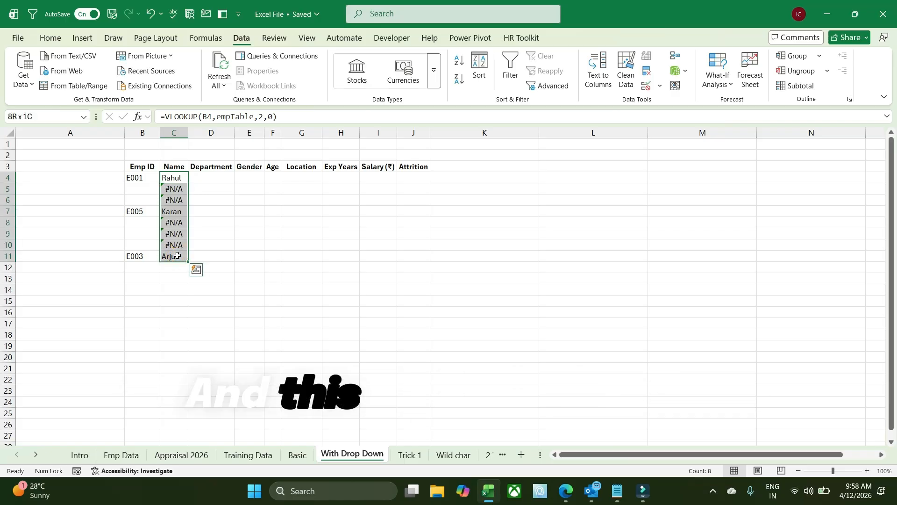
key("Delete")
- In C4, enter =VLOOKUP(B4,empTable,{2,3,4,5,6,7,8,9},0) to retrieve all remaining employee details with one formula
left_click(171, 183)
type("=")
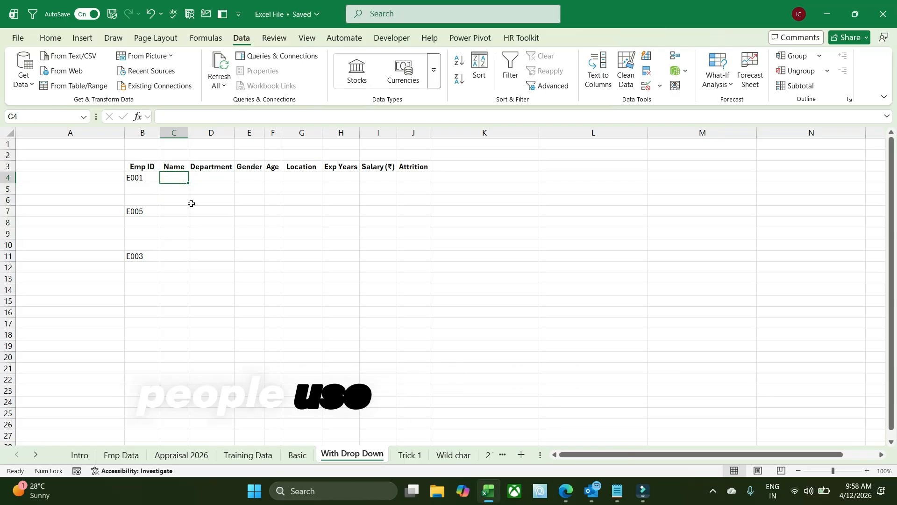
type("vlo")
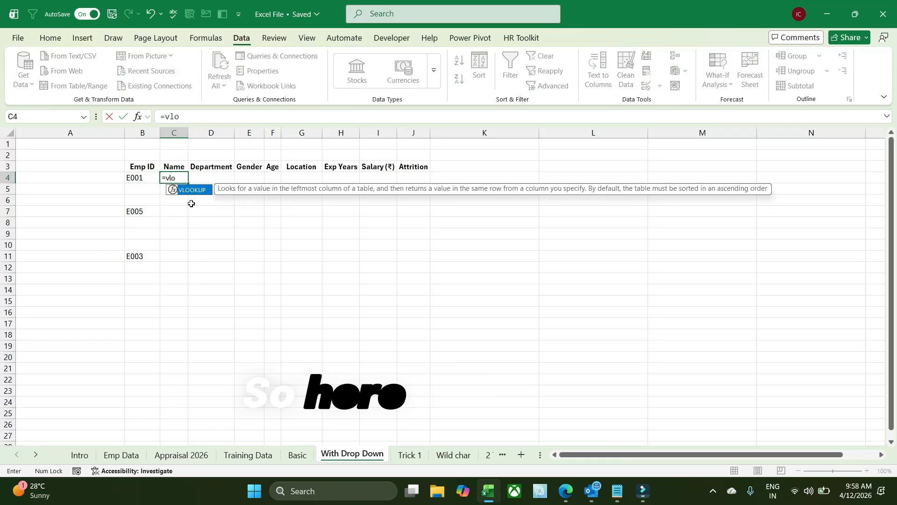
key("Tab")
left_click(132, 176)
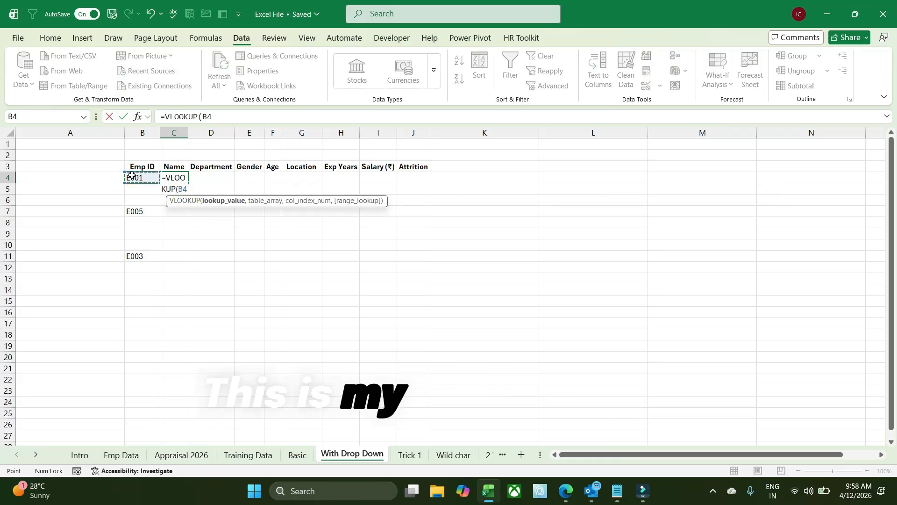
type(",")
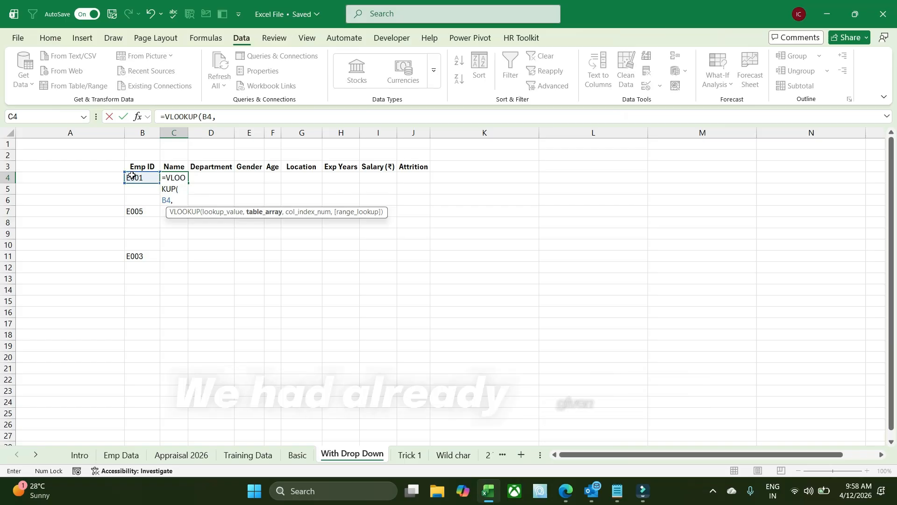
type("emp")
key("Tab")
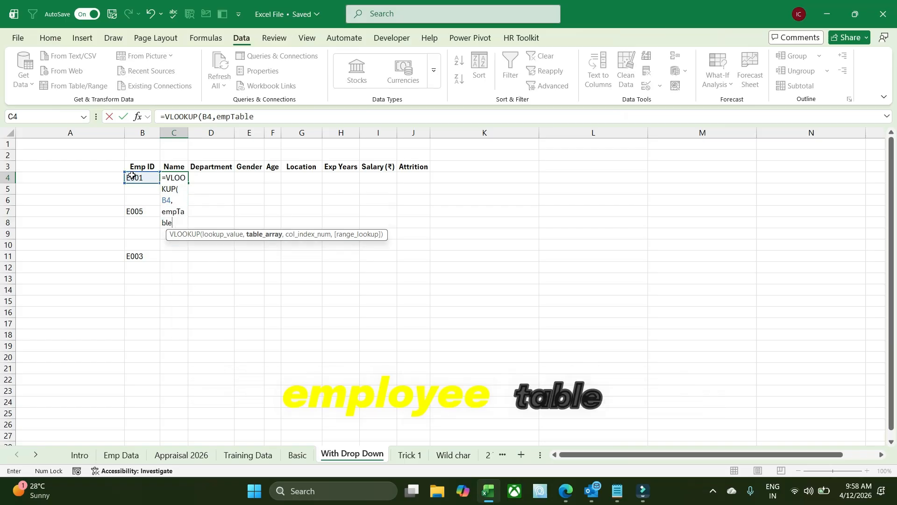
type(",")
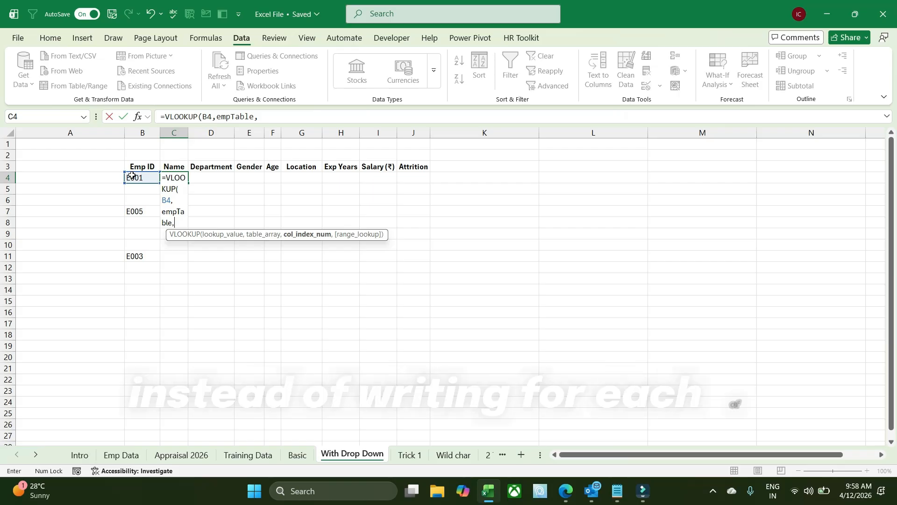
type("{")
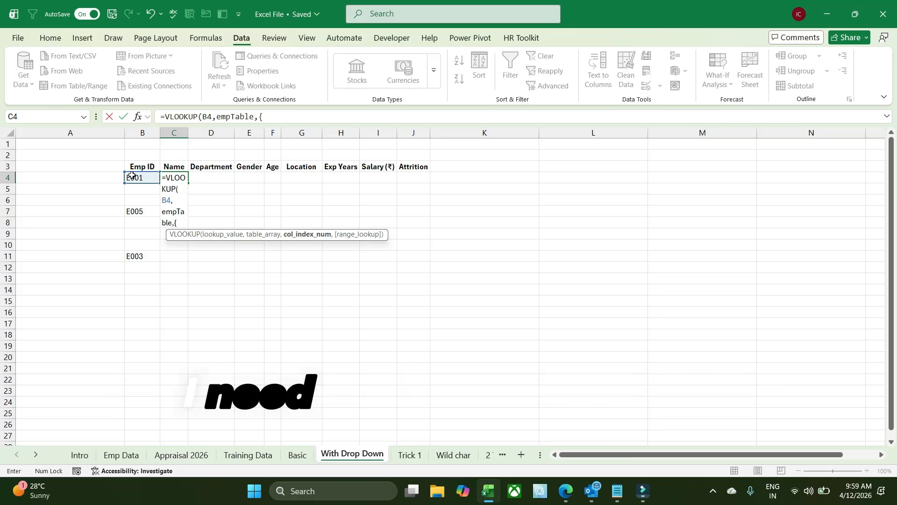
type("2,3,")
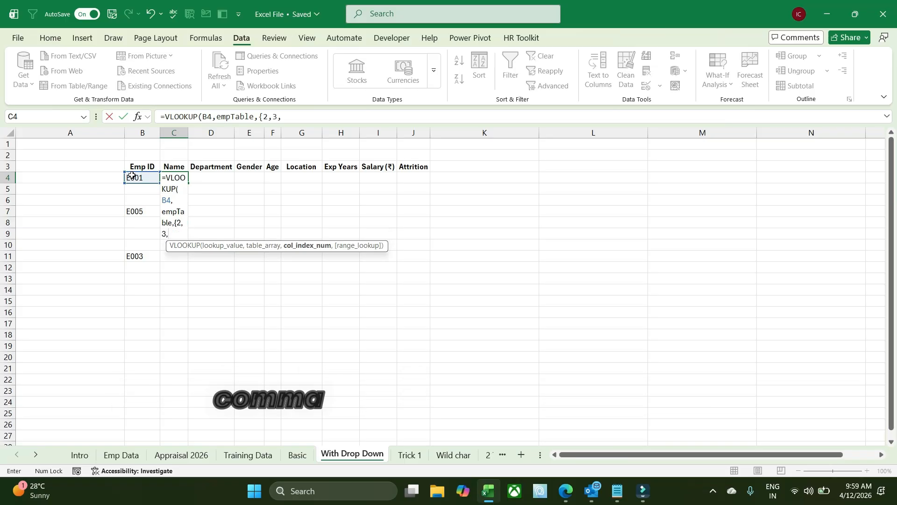
type("4,5,")
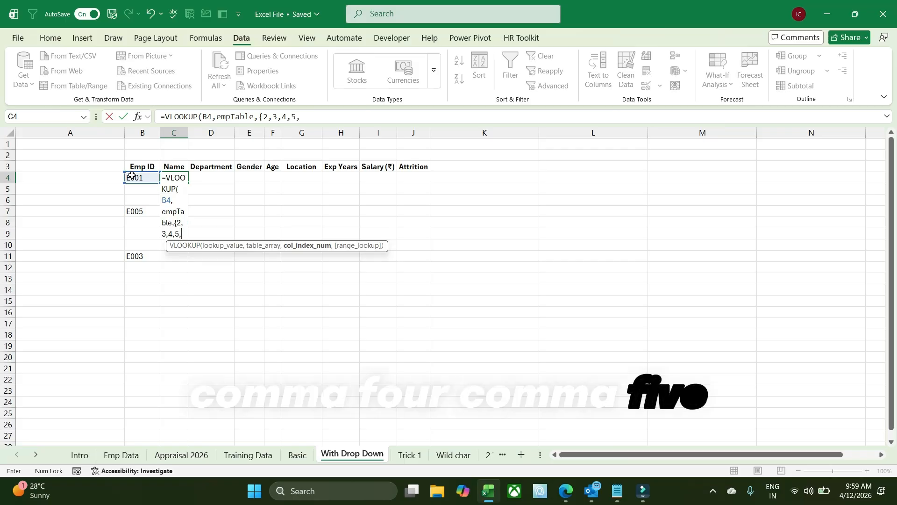
type("6,7,8,")
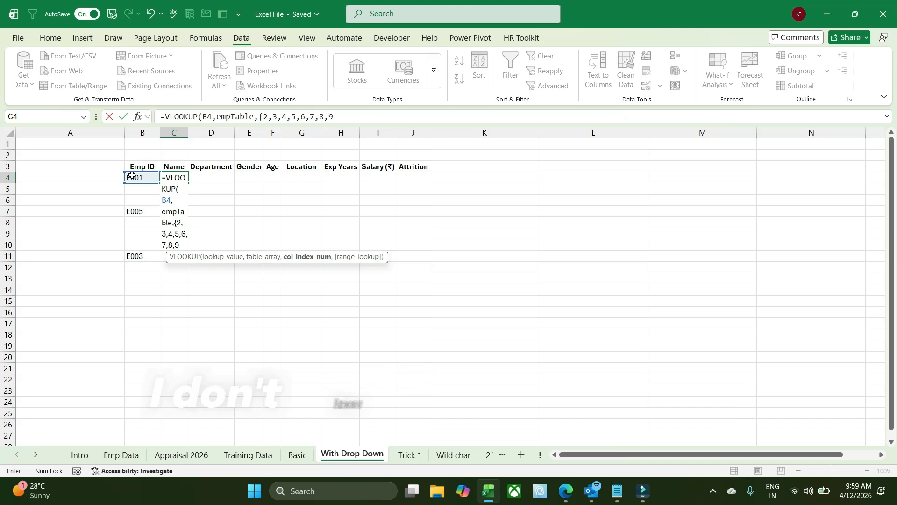
type("9")
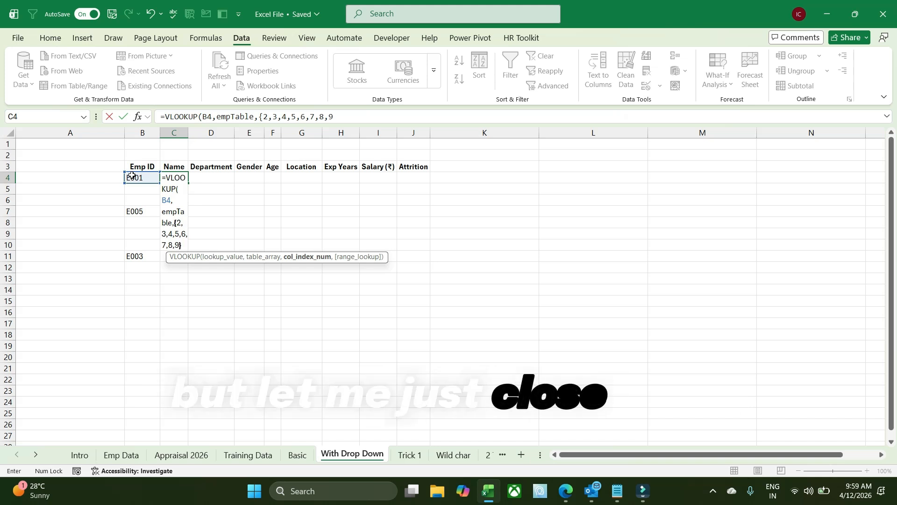
type("}")
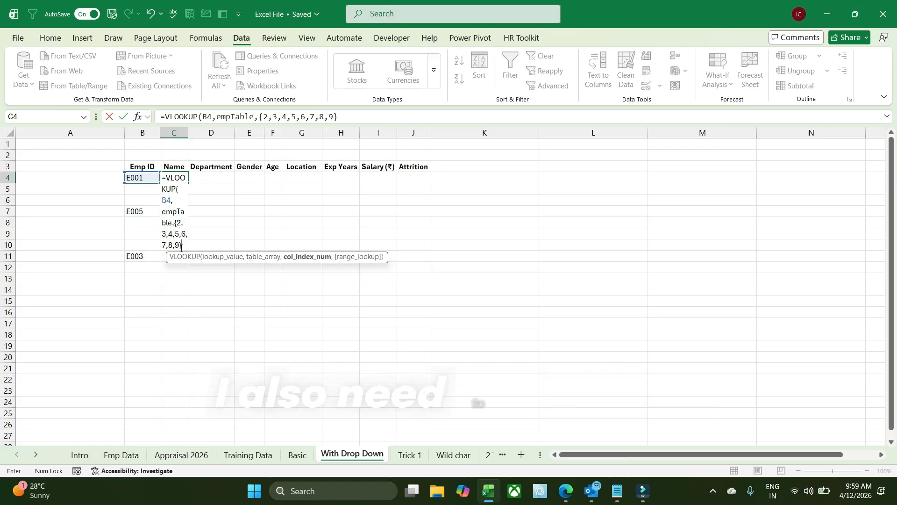
type(",0")
key("Return")
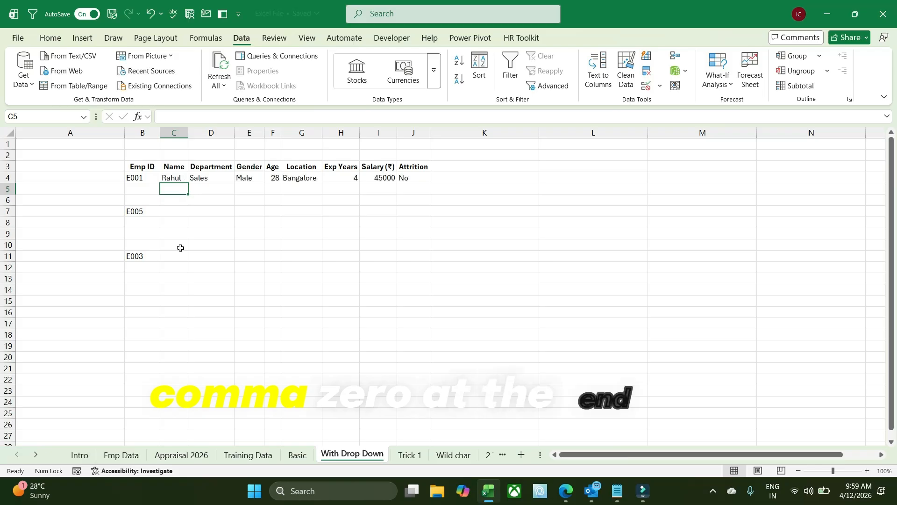
- Fill the multi-column lookup formula from C4 down to C11 and check the copied formula in C7
left_click(176, 178)
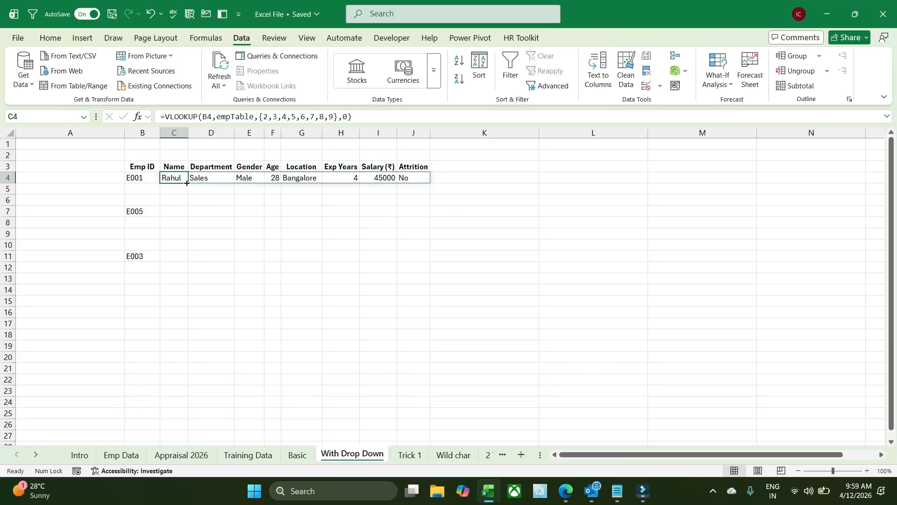
left_click_drag(188, 183, 190, 263)
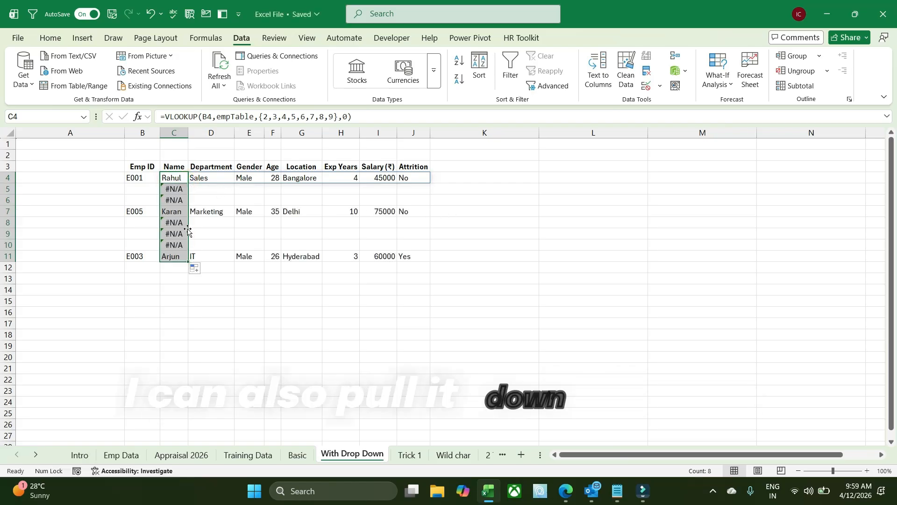
left_click(173, 211)
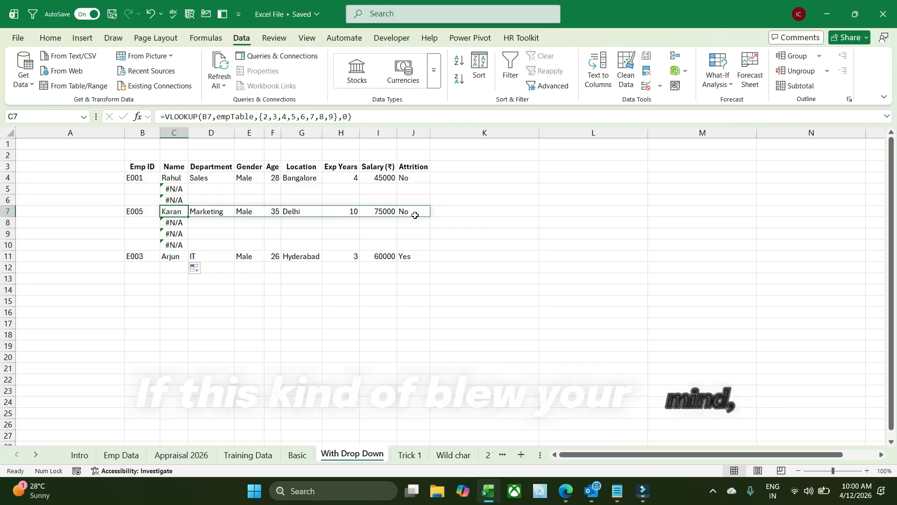
left_click(382, 316)
- On the Wild char sheet, enter =VLOOKUP(I3,D2:G12,1,0) in J3 and test it with p as the lookup value in I3
left_click(453, 455)
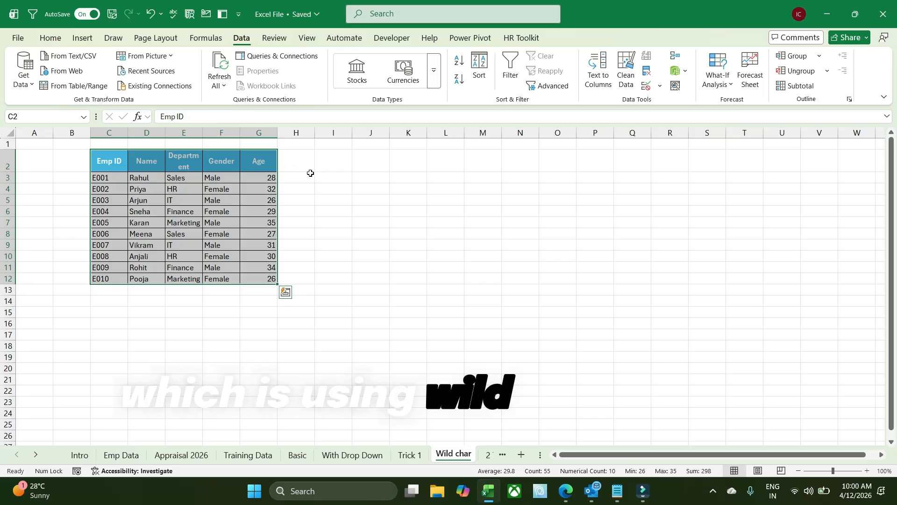
left_click(375, 180)
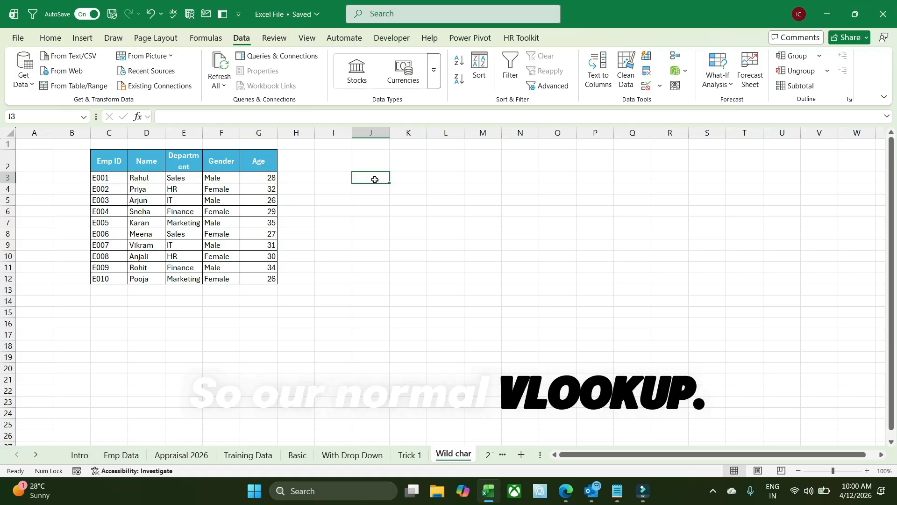
type("=vlo")
key("Tab")
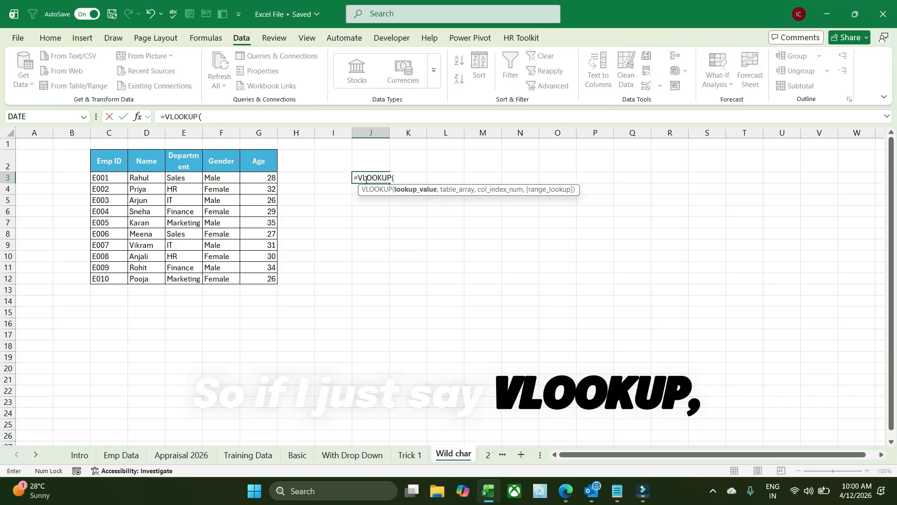
left_click(339, 181)
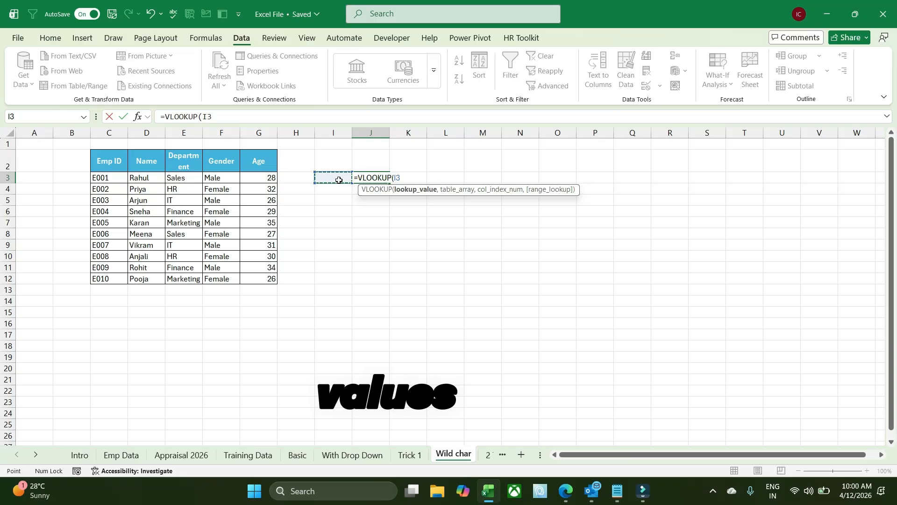
type(",")
left_click_drag(146, 157, 270, 276)
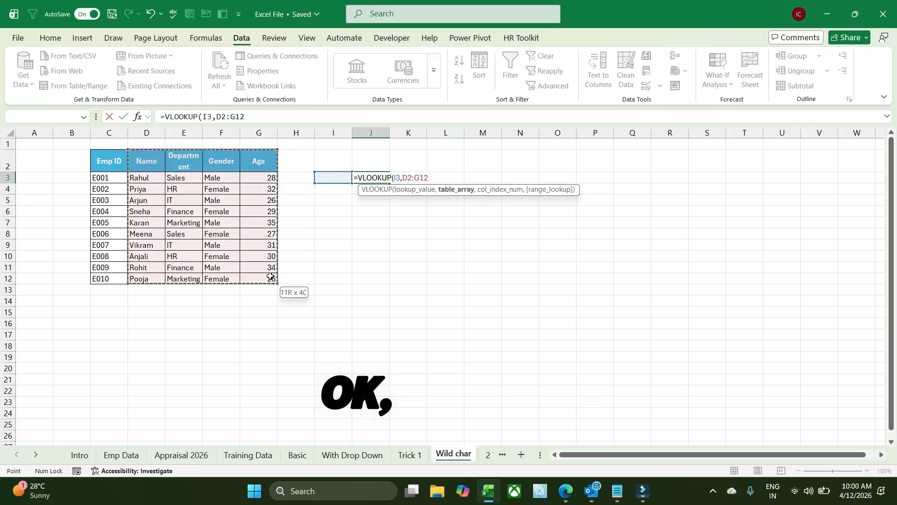
type(",")
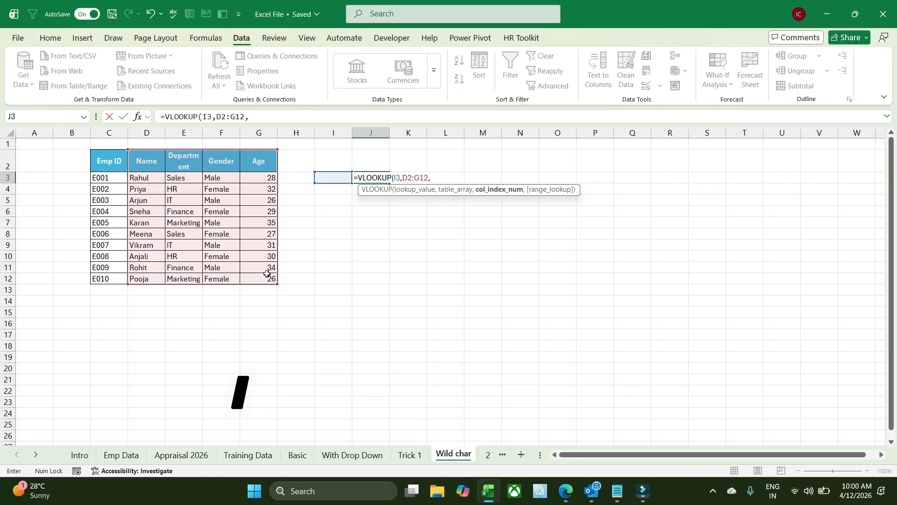
type("2")
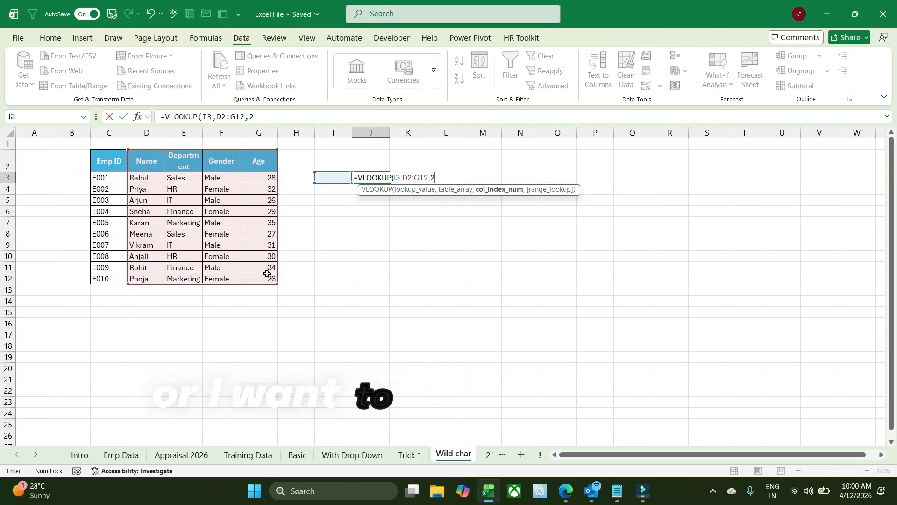
type(",0")
key("Return")
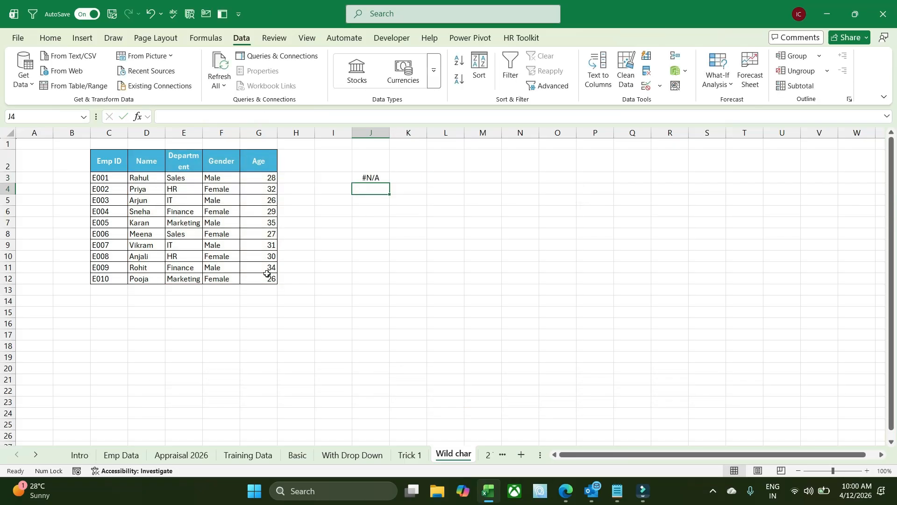
left_click(362, 176)
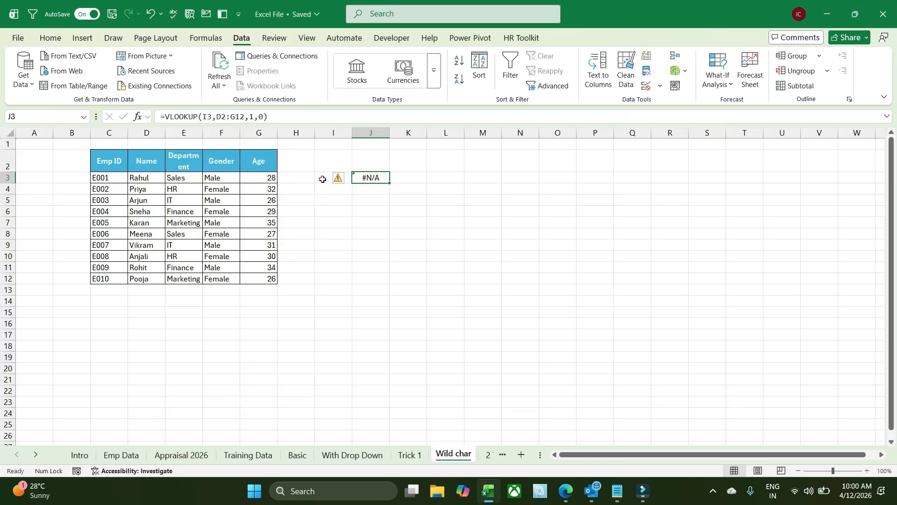
type("p")
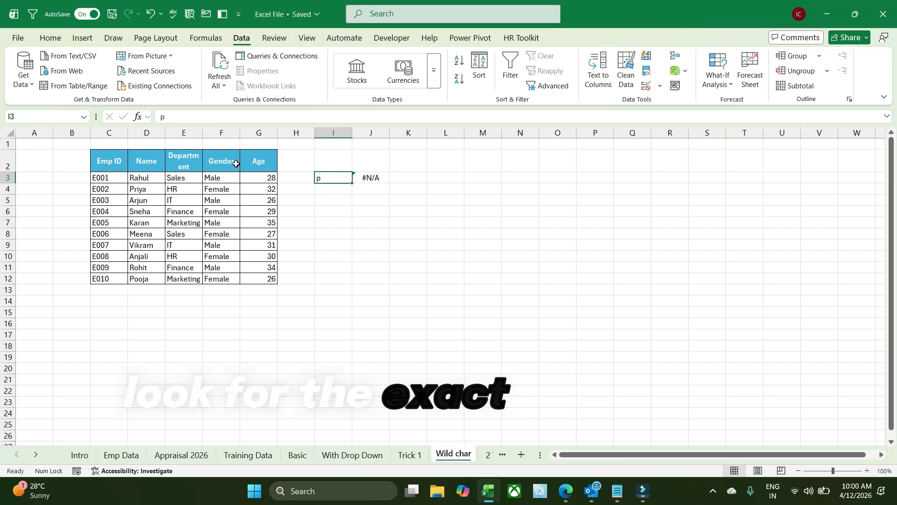
- In J3, enter =VLOOKUP(I3 &"*",D2:G12,1,0) to find the name that begins with the text in I3
left_click(370, 177)
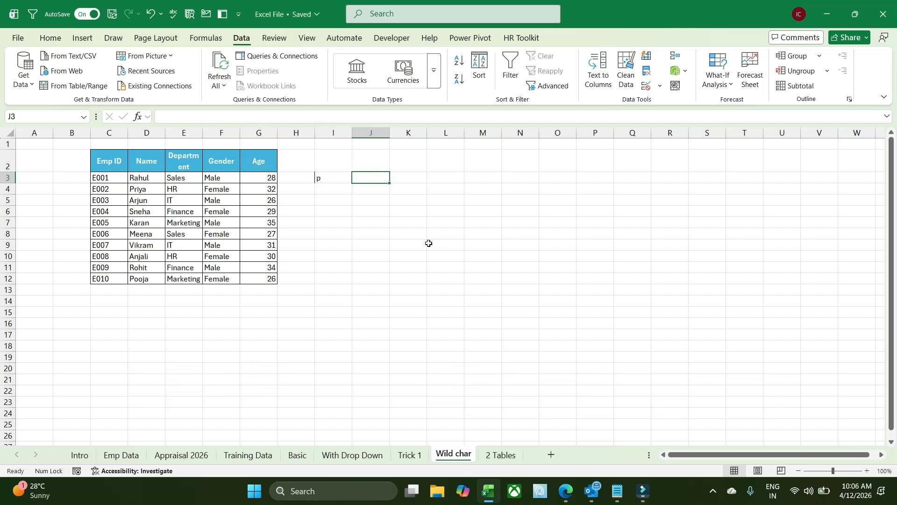
type("=")
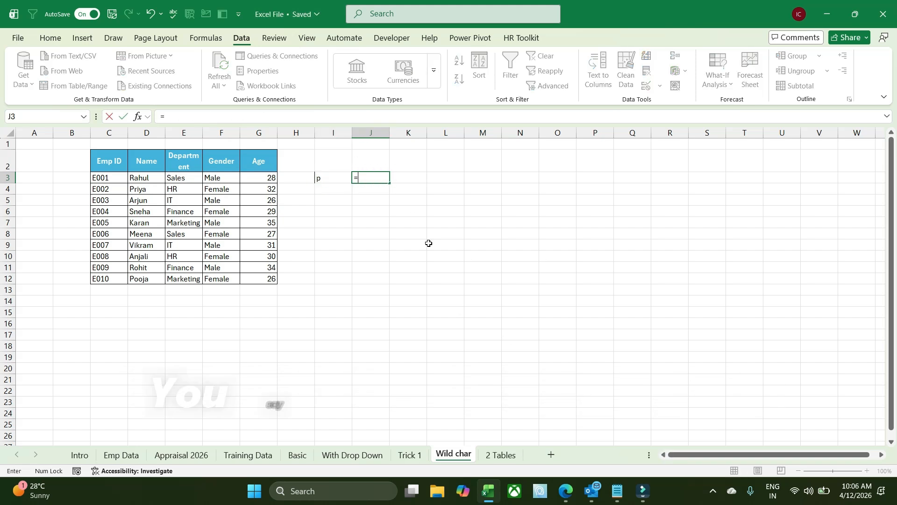
type("vlo")
key("Tab")
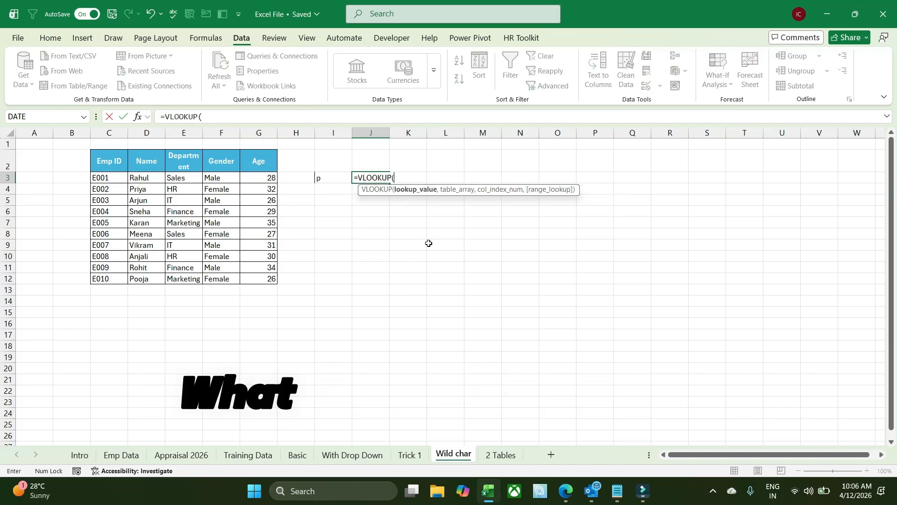
left_click(331, 178)
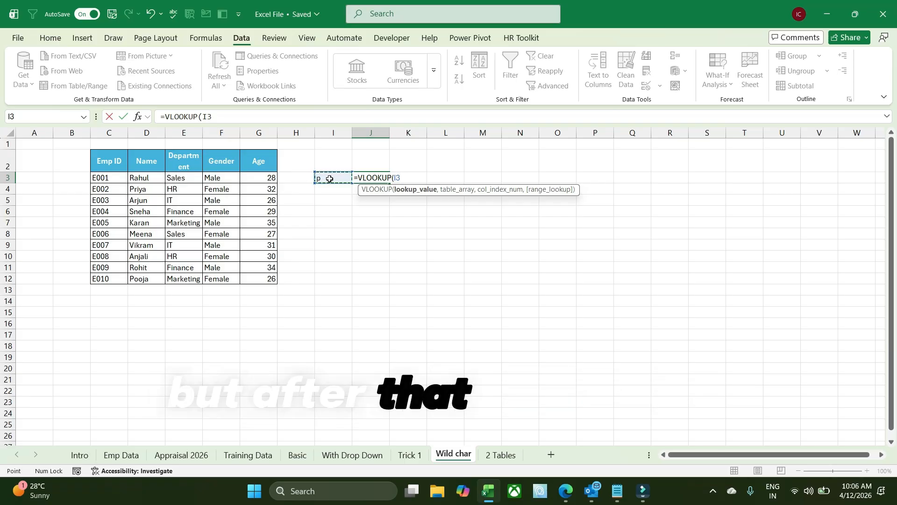
type("&")
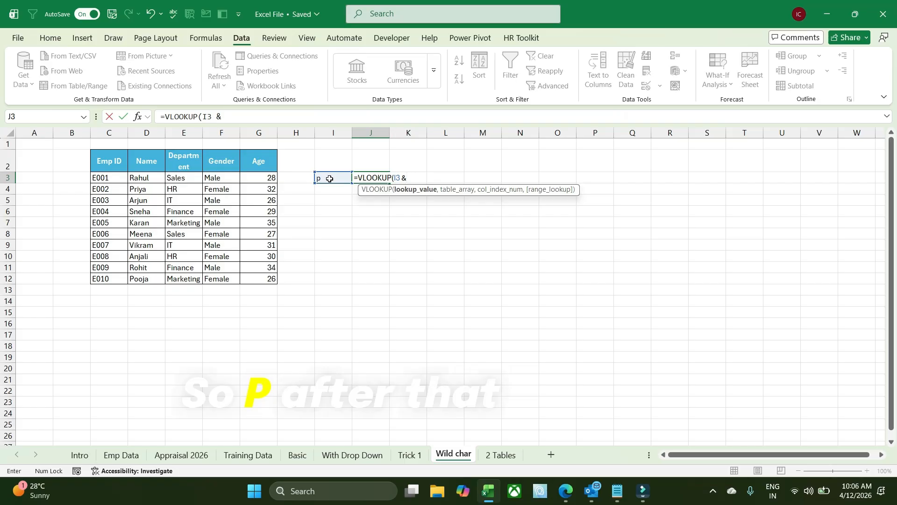
type("\"")
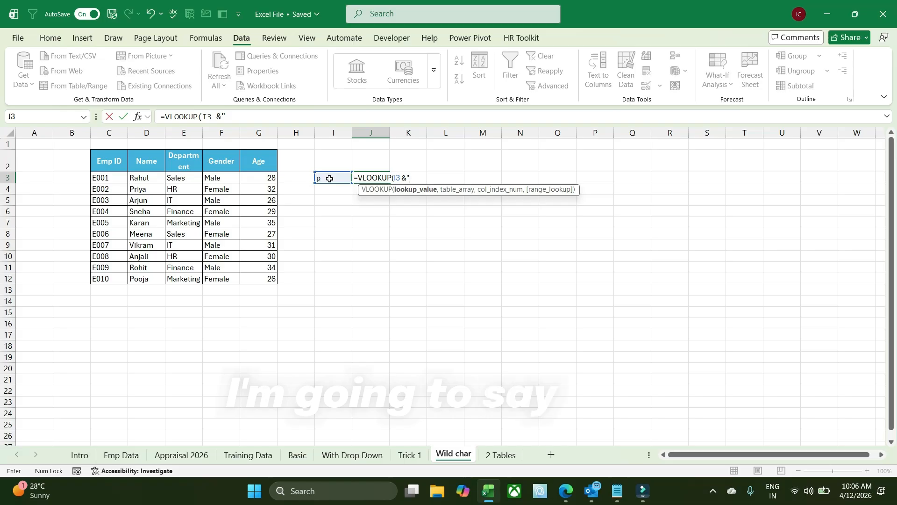
type("*\"")
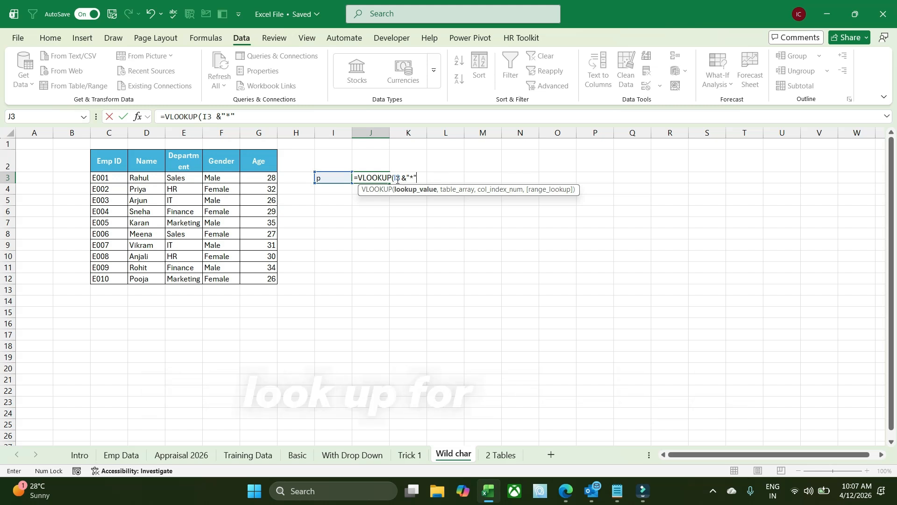
type(",")
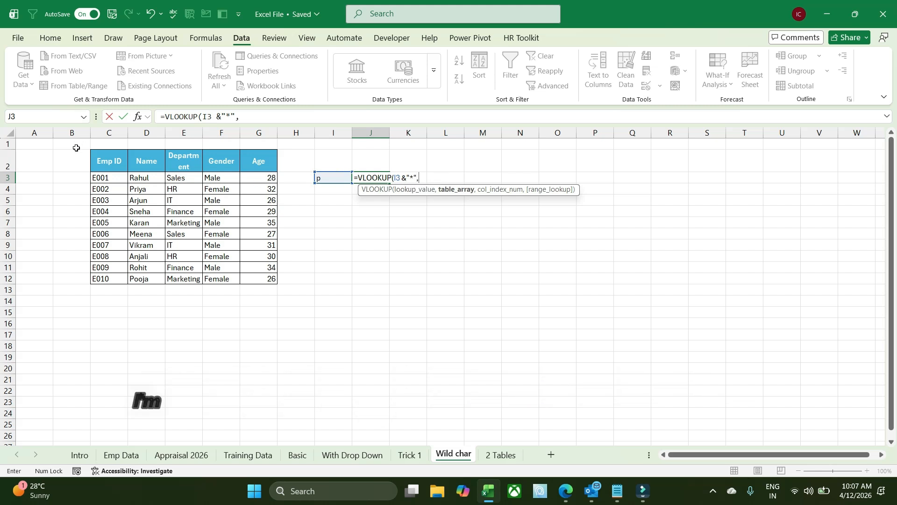
left_click_drag(129, 159, 273, 279)
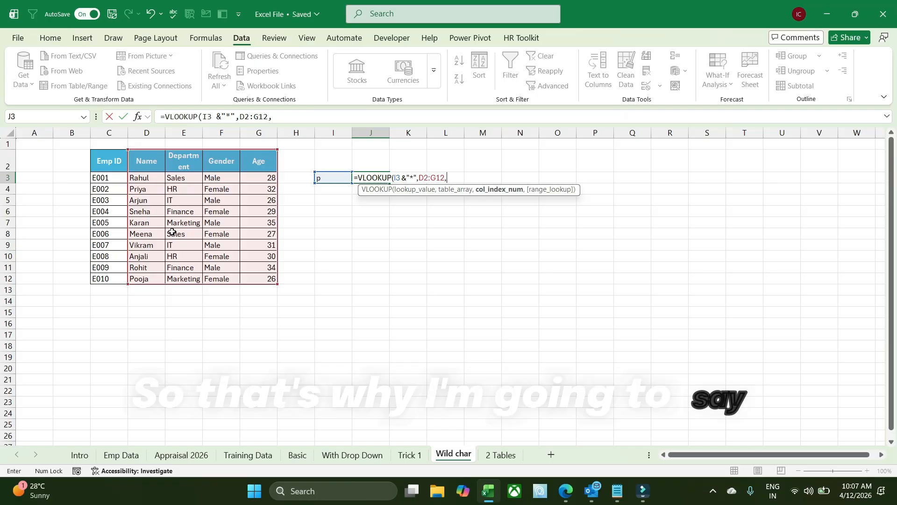
type("1,")
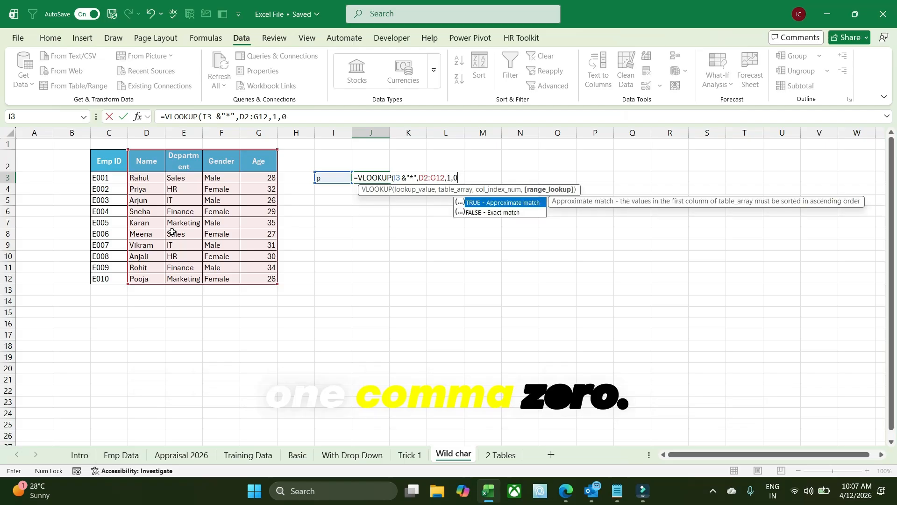
type("0")
key("Return")
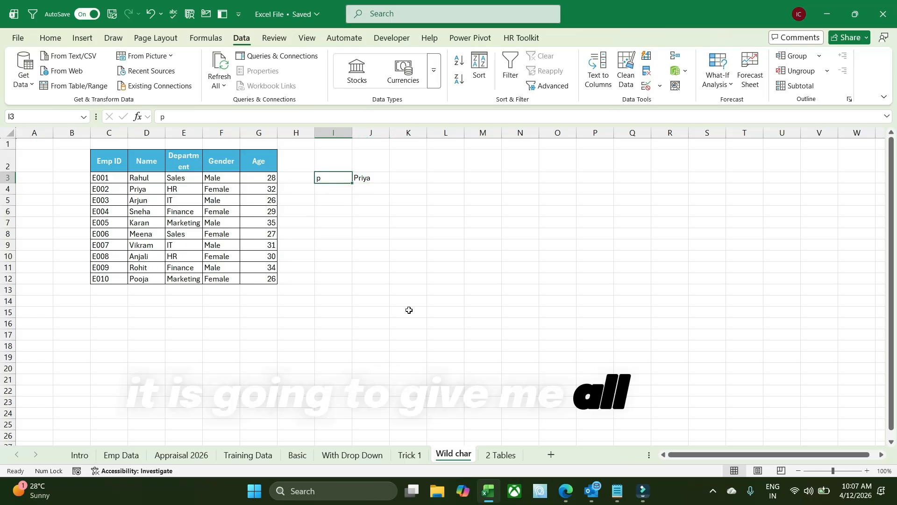
- Test the begins-with lookup by entering R, A and An in turn as the lookup value in I3
type("R")
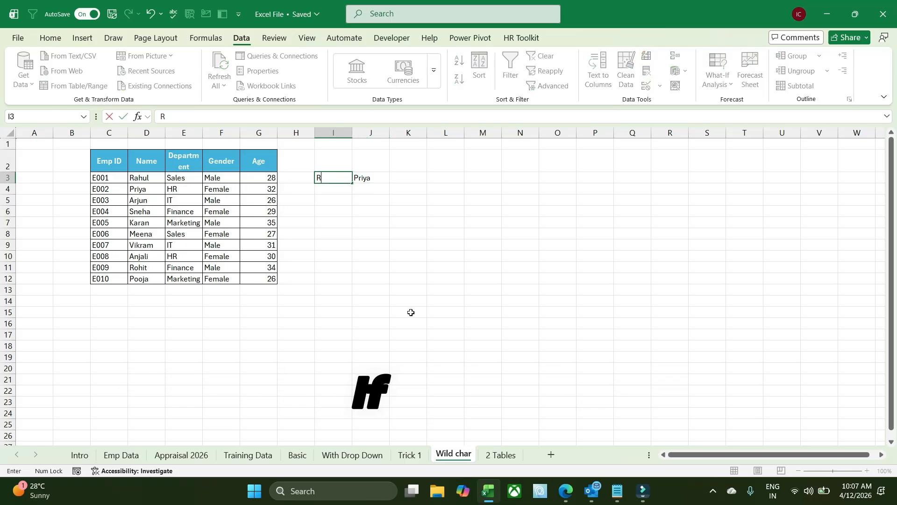
key("Return")
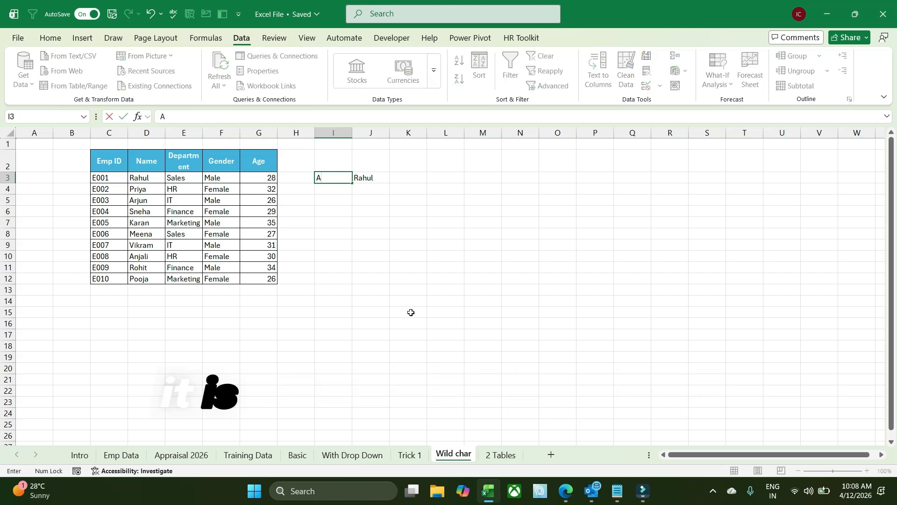
key("BackSpace")
type("A")
key("Return")
key("Up")
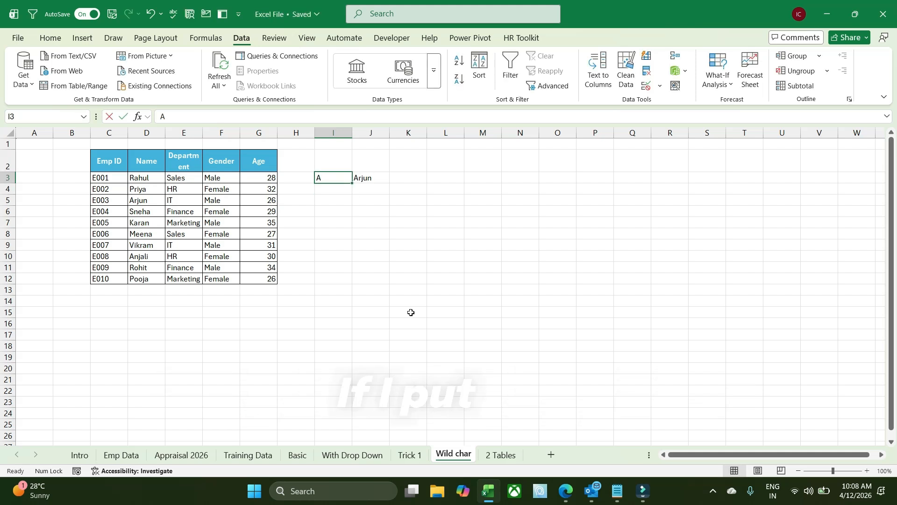
type("An")
key("Return")
key("Up")
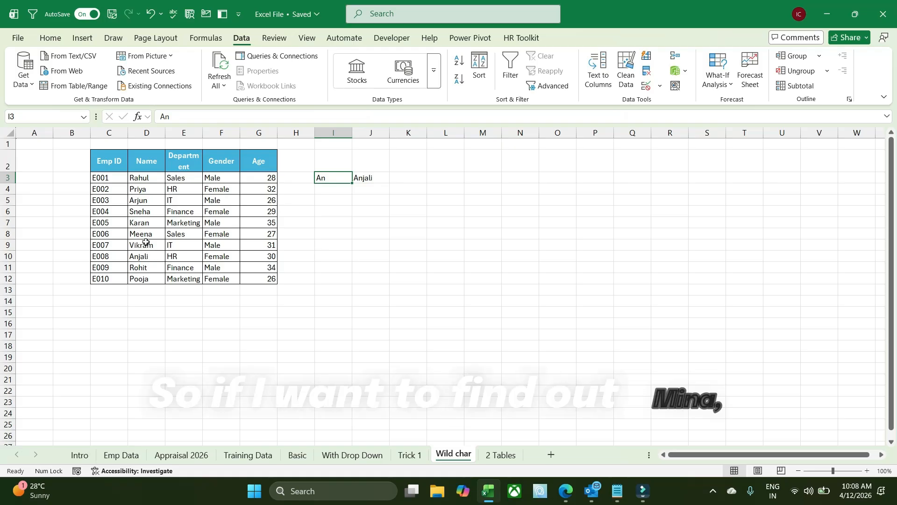
- Set the lookup value in I3 to e and check the wildcard formula in J3
type("e")
key("Return")
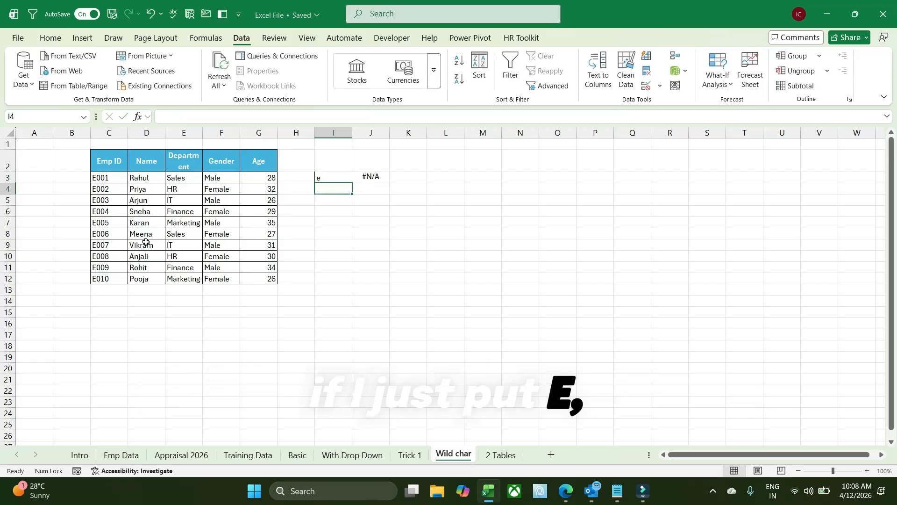
left_click(319, 177)
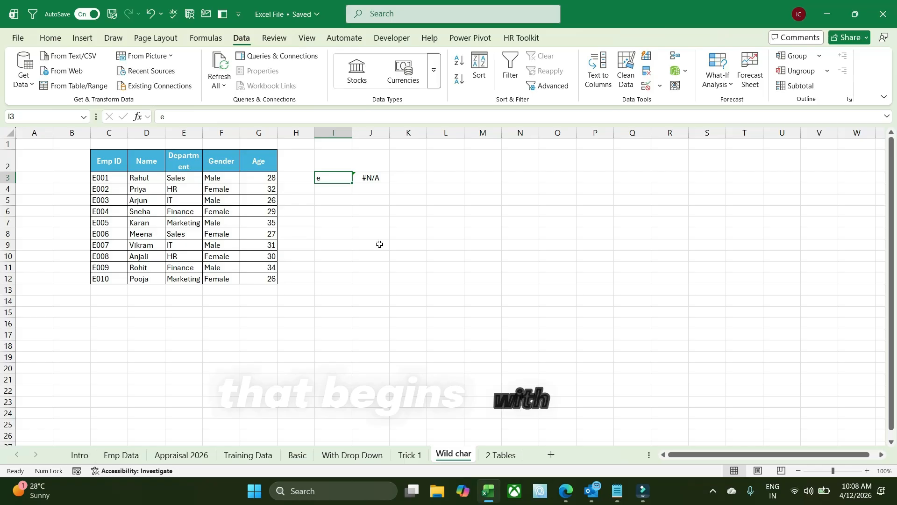
left_click(377, 182)
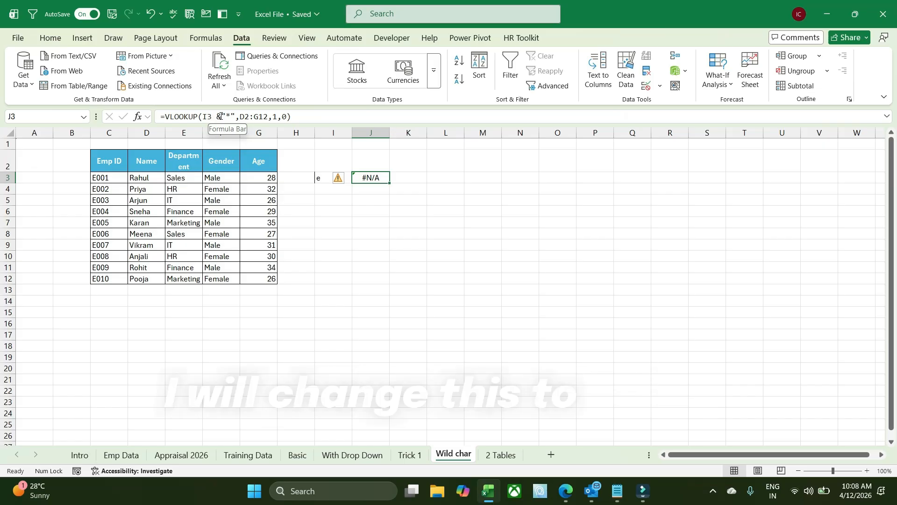
- In J5, enter =VLOOKUP("*" &I5,D2:G12,1,0) to find the name that ends with the text in I5
left_click(367, 205)
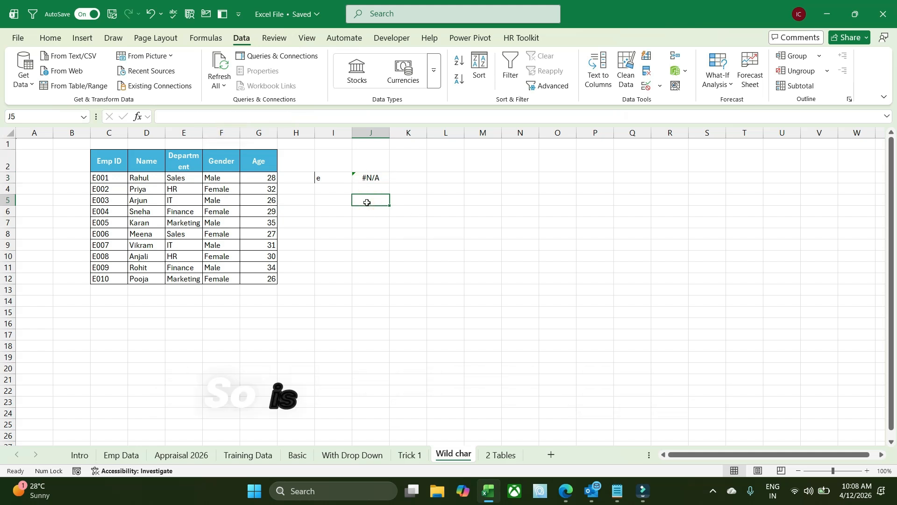
type("=vlo")
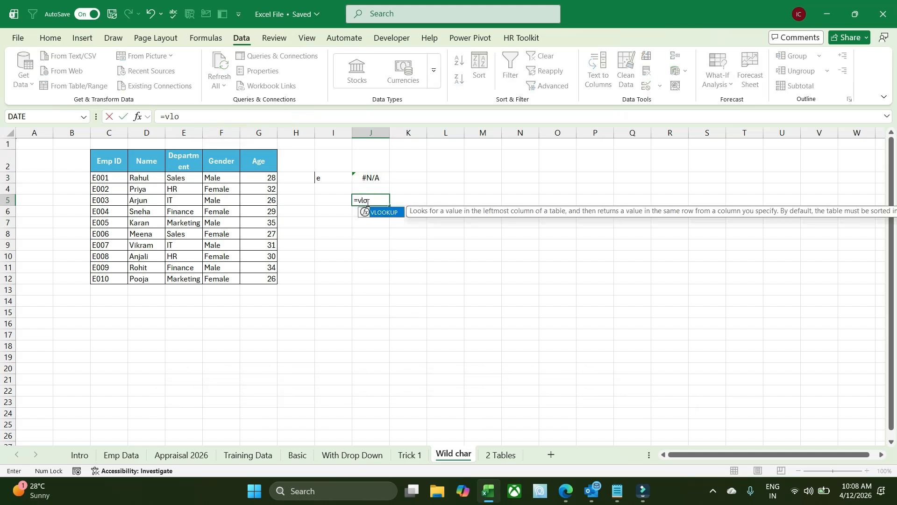
key("Tab")
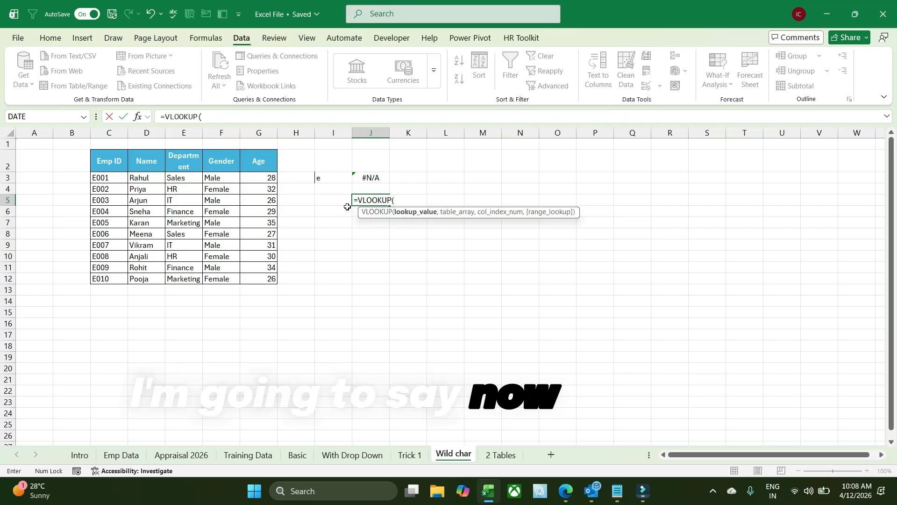
type("\"")
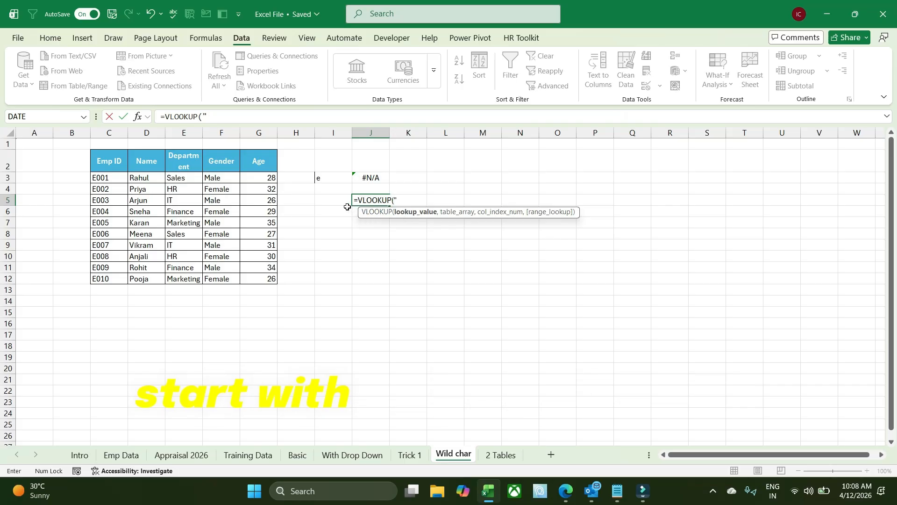
type("*")
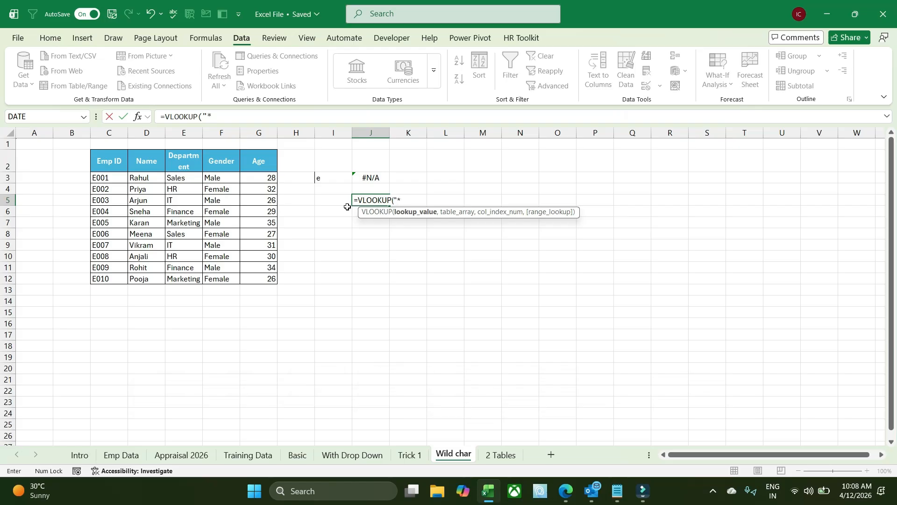
type("\"")
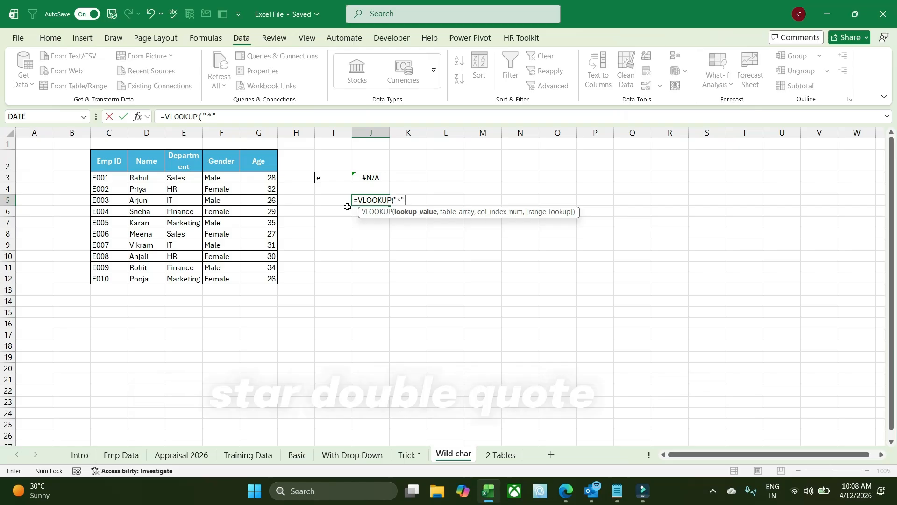
type(" &")
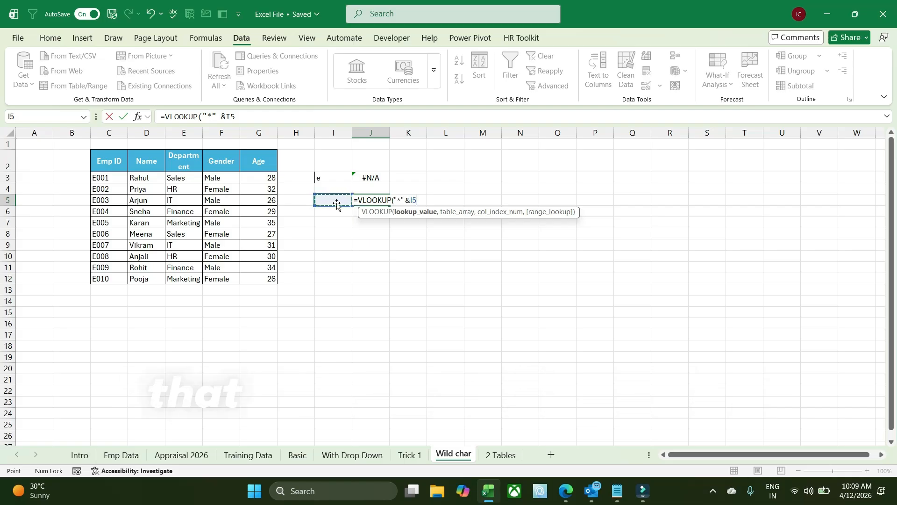
type(",")
left_click_drag(142, 160, 273, 279)
type(",")
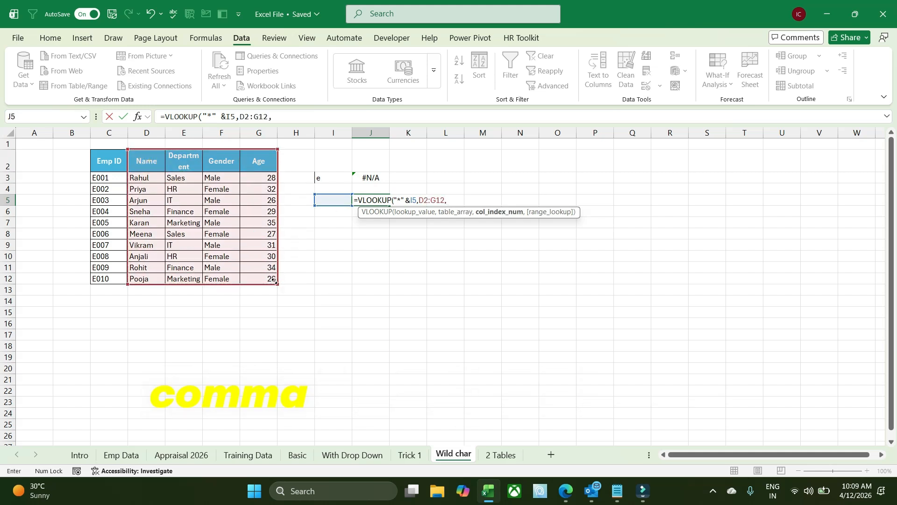
type("1,0")
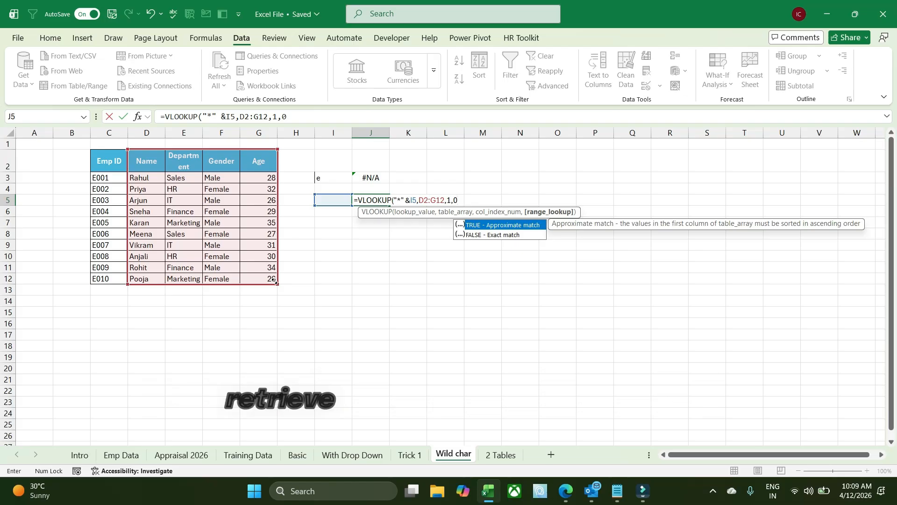
key("Return")
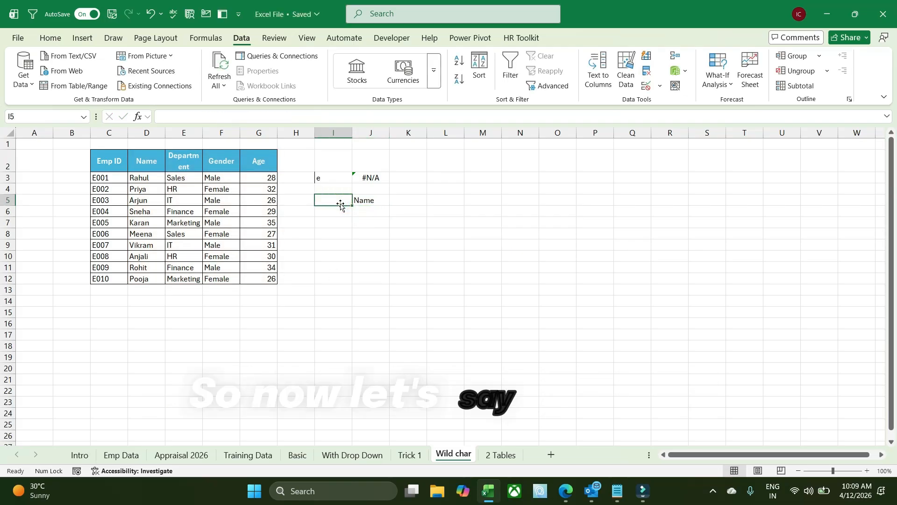
- Enter r as the lookup value in I5 and examine the lookup_value argument of the J5 formula
type("r")
key("Return")
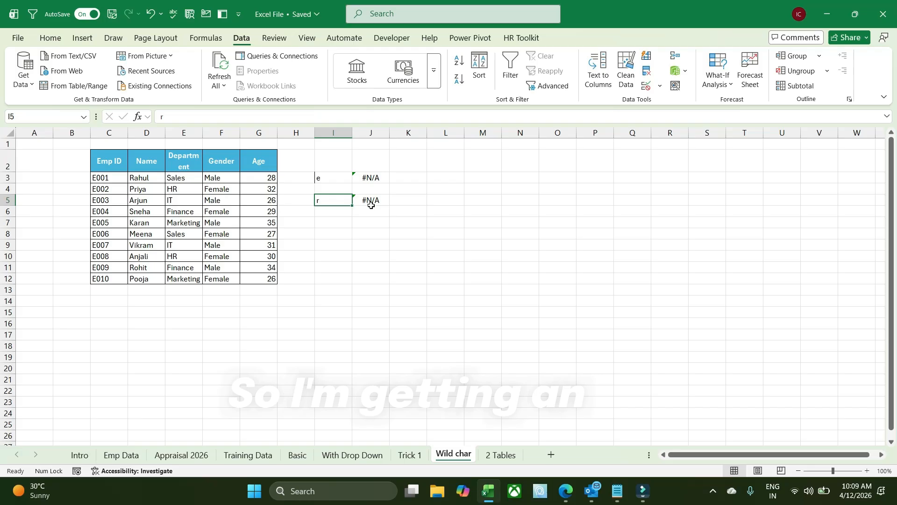
left_click(372, 199)
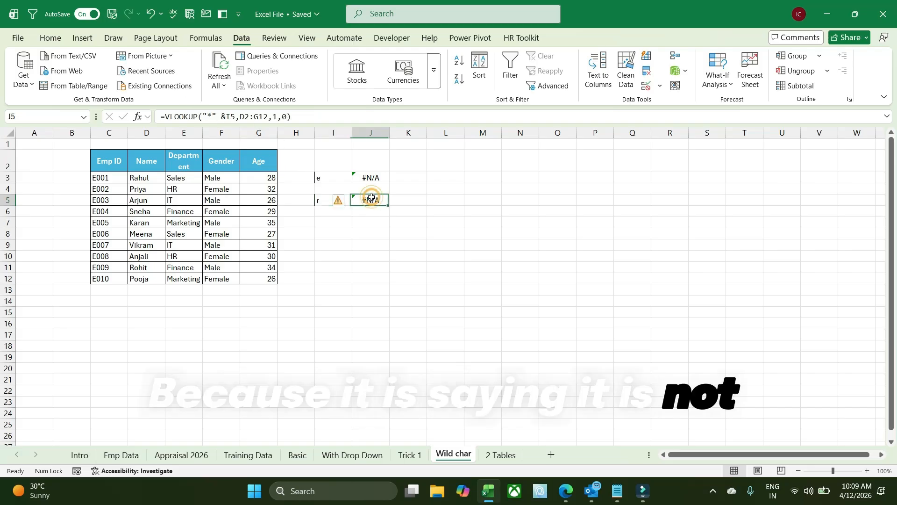
left_click(295, 111)
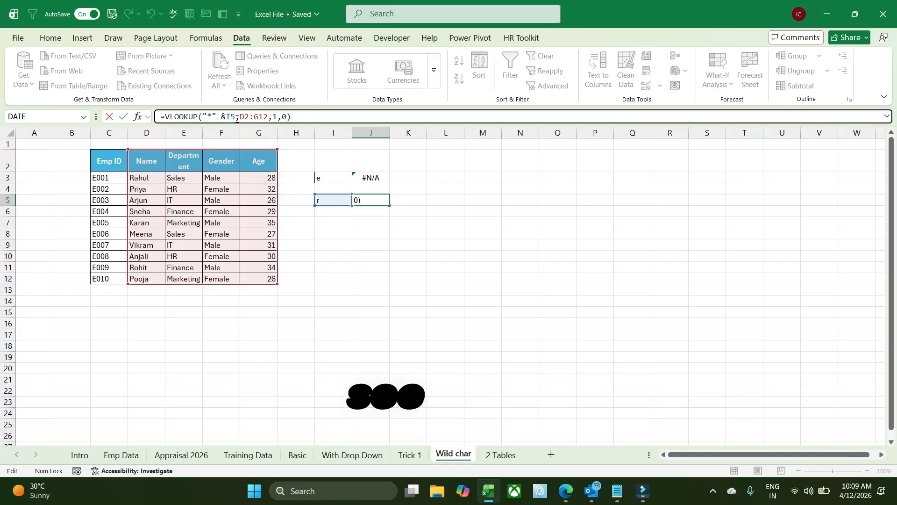
left_click_drag(235, 118, 202, 117)
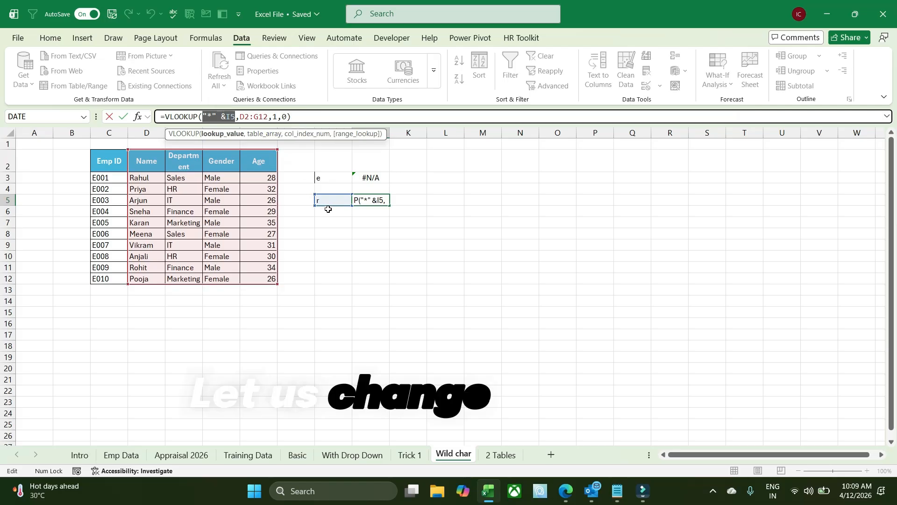
key("Escape")
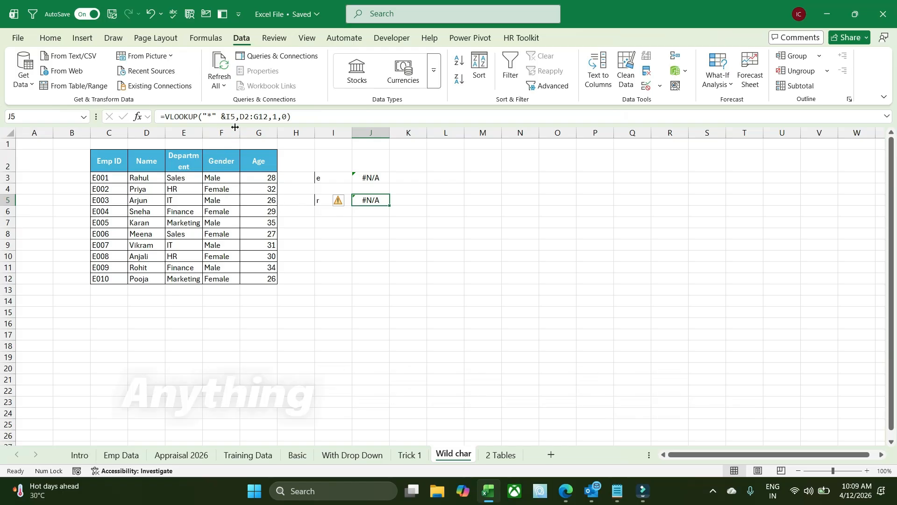
- Extend the J5 lookup to match names containing the text in I5: =VLOOKUP("*" &I5 & "*",D2:G12,1,0)
left_click(238, 117)
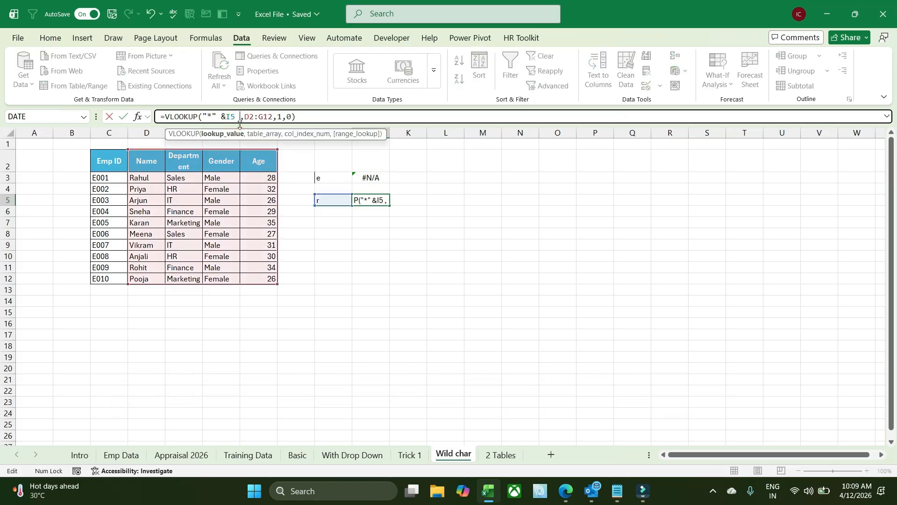
type("& ")
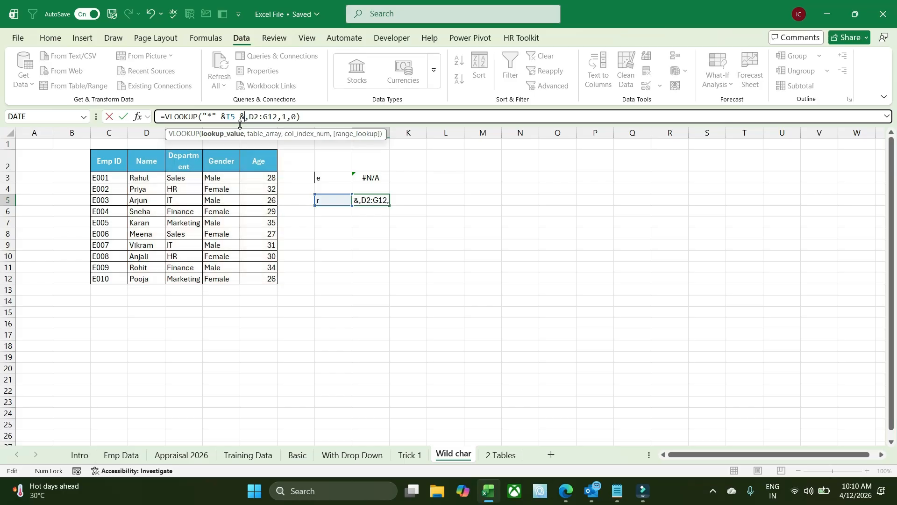
type("\"*")
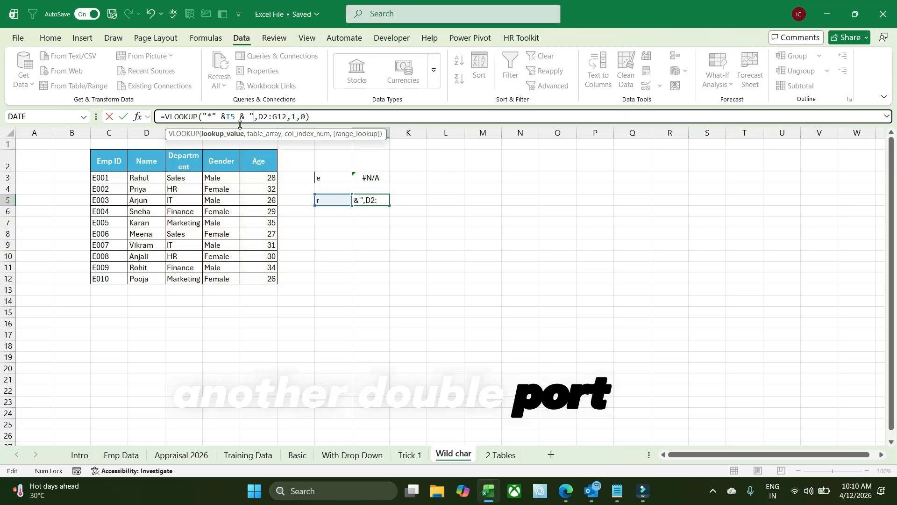
type("\"")
key("Return")
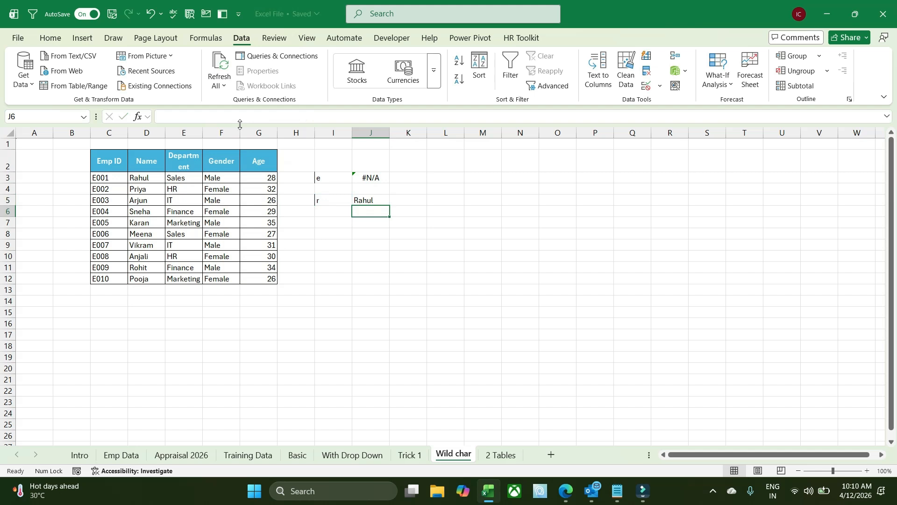
key("Up")
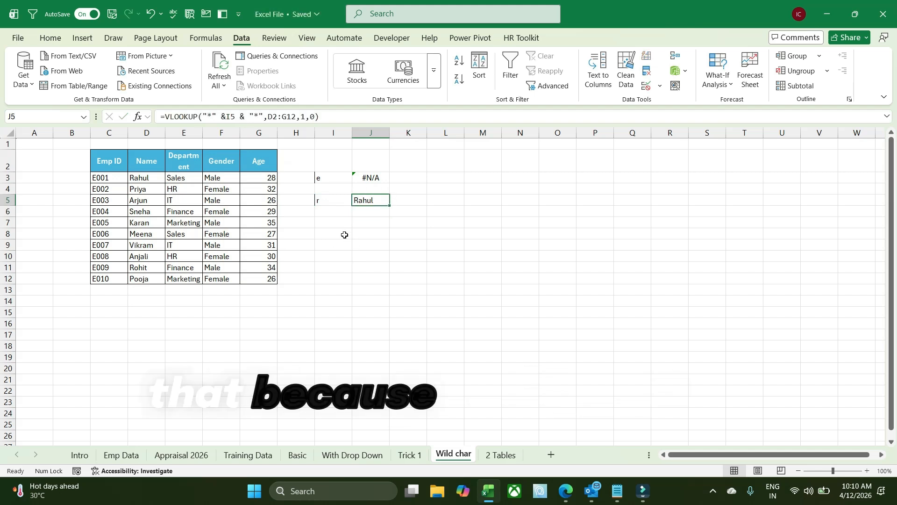
- Examine the lookup_value argument of the J5 formula, first "*" &I5 alone and the complete "*" &I5 & "*"
left_click(323, 198)
left_click(363, 199)
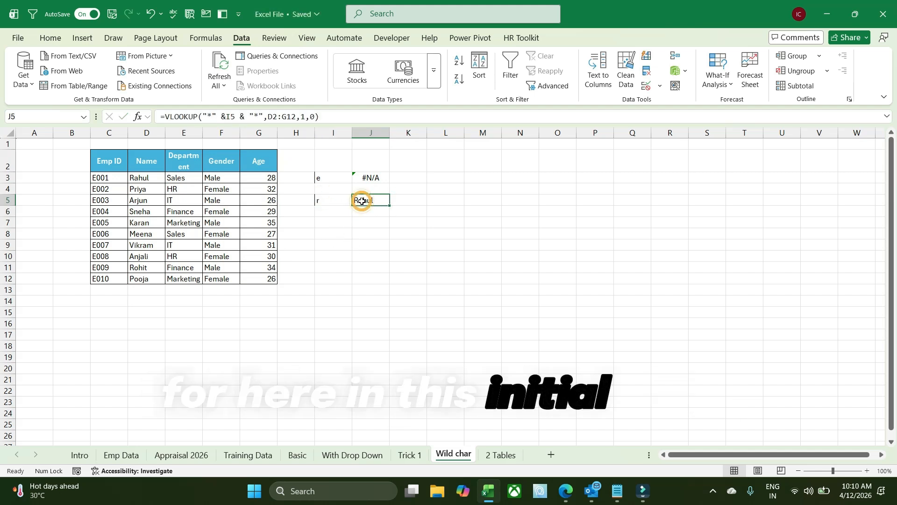
left_click(203, 116)
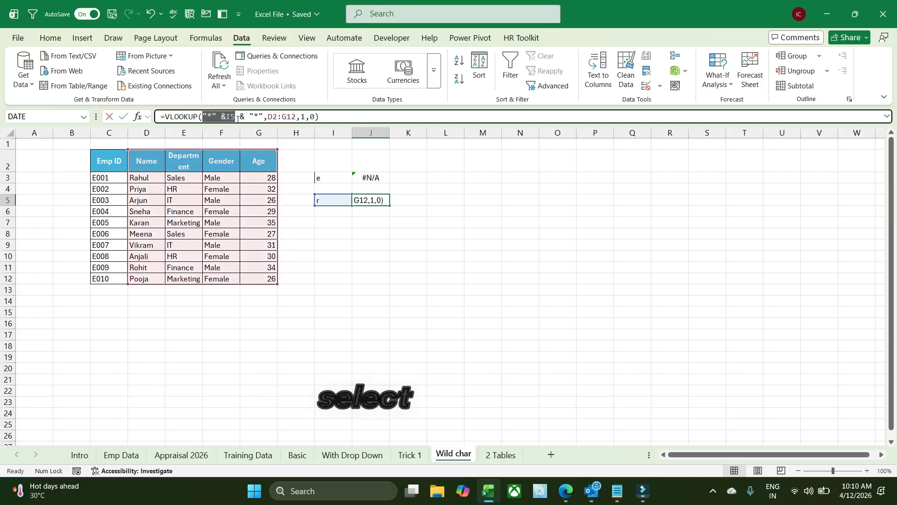
left_click_drag(203, 116, 235, 116)
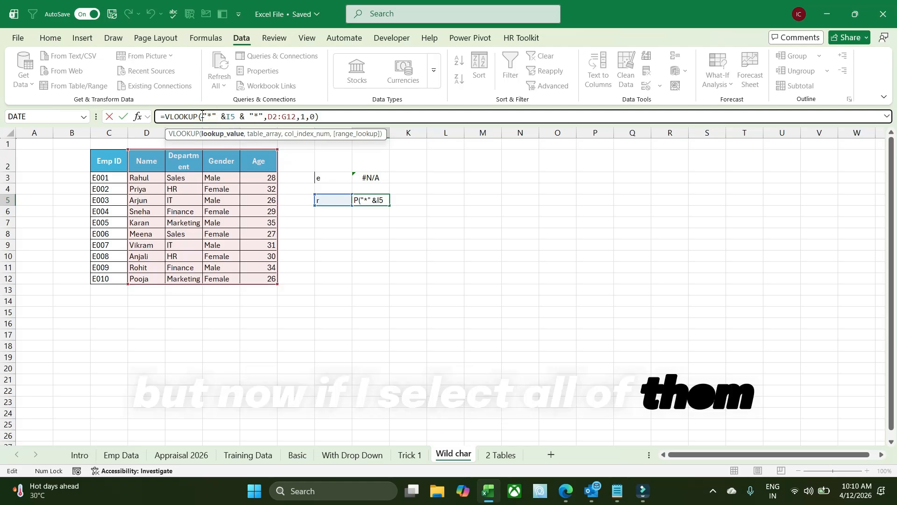
left_click_drag(201, 116, 246, 122)
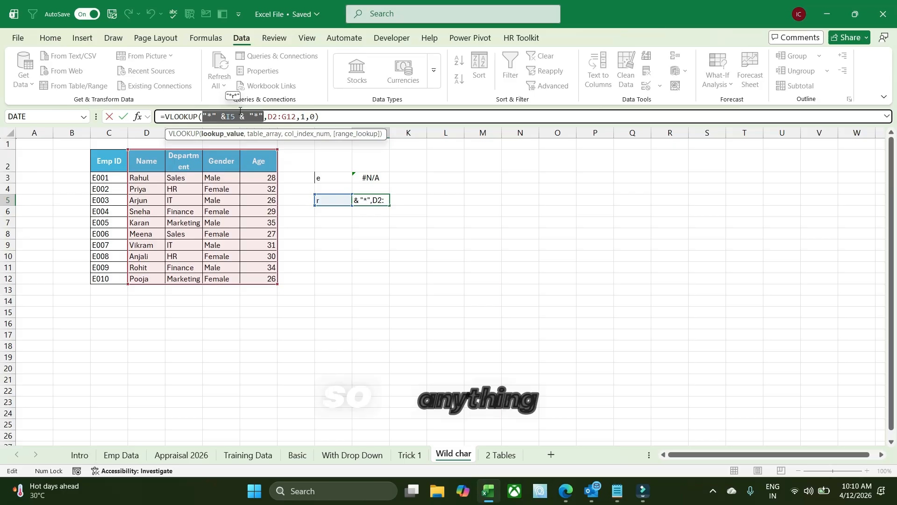
key("Return")
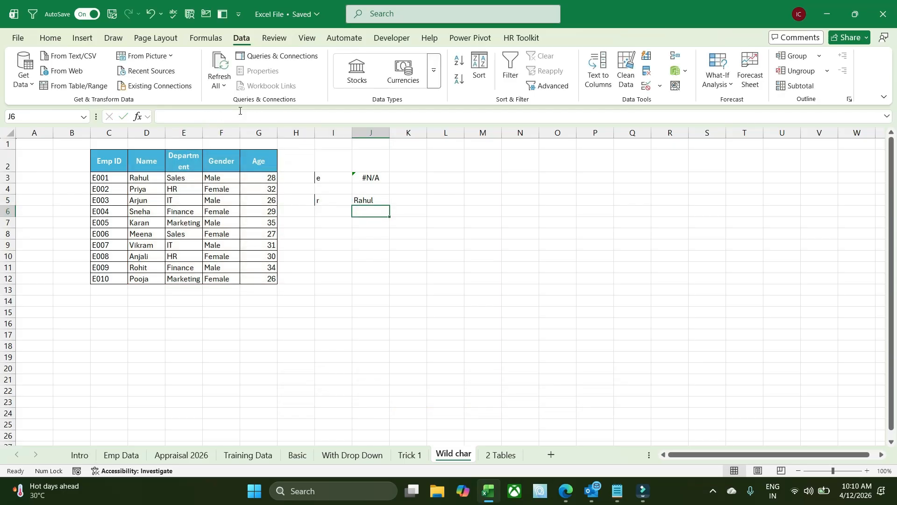
- Test the contains lookup by entering ar and Ka in turn as the lookup value in I5
left_click(327, 197)
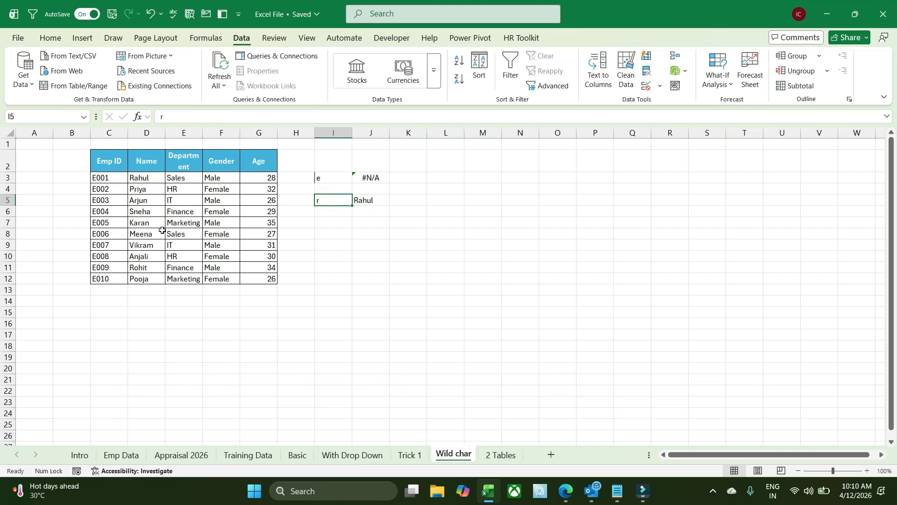
type("ar")
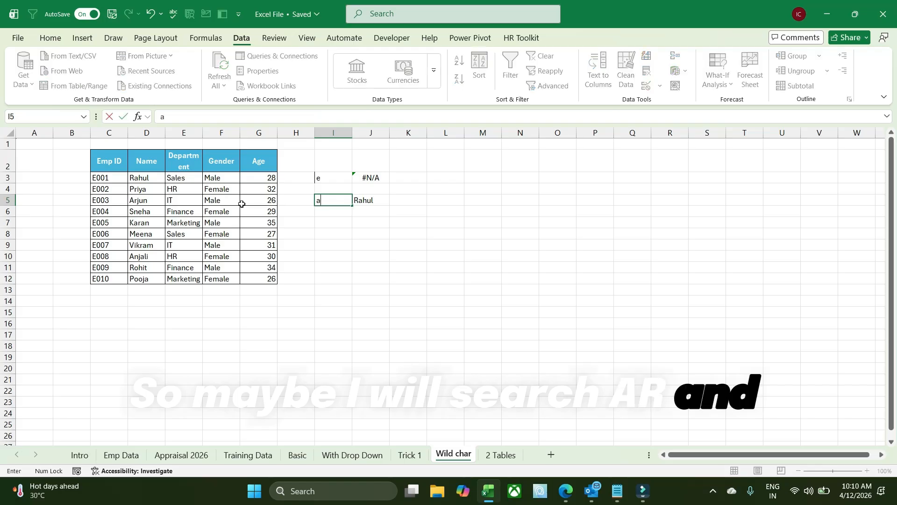
key("Return")
left_click(368, 201)
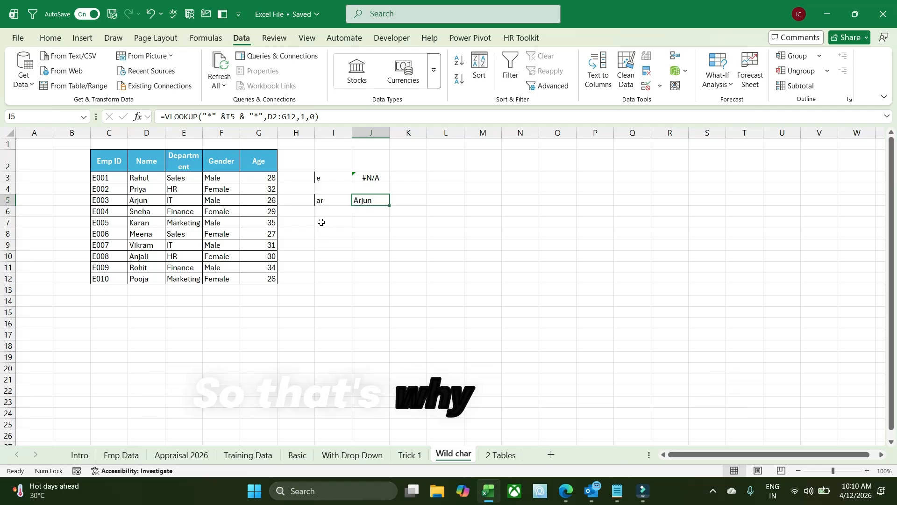
left_click(331, 202)
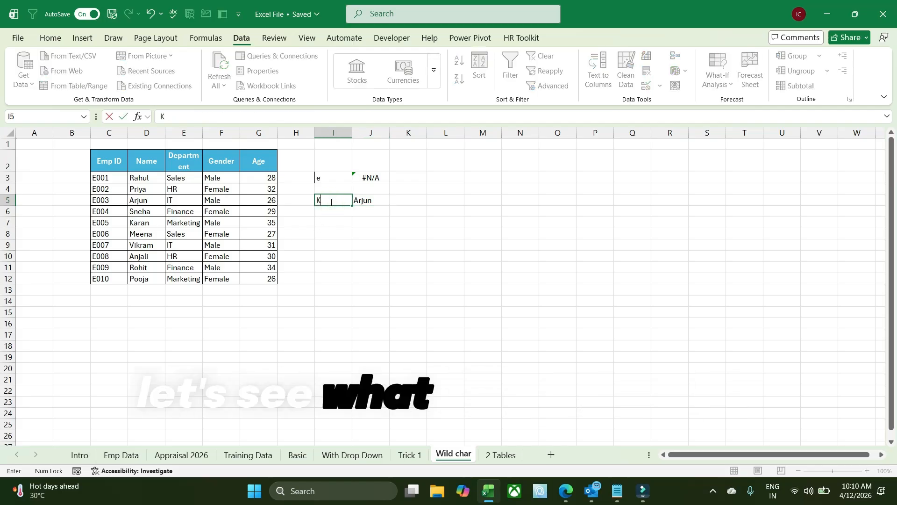
type("Ka")
key("Return")
left_click(363, 199)
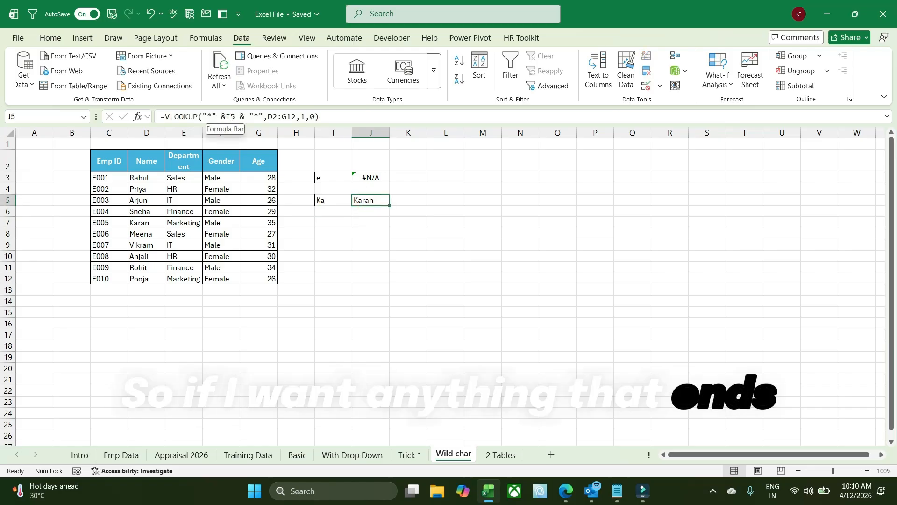
- Review the ends-with part "*" &I5 inside the J5 formula, leaving the formula as it is
left_click(204, 115)
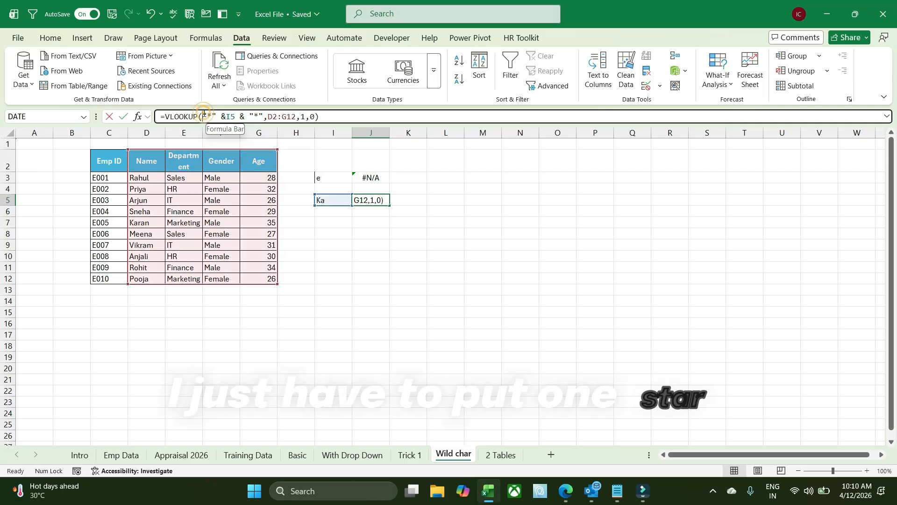
left_click_drag(205, 115, 232, 117)
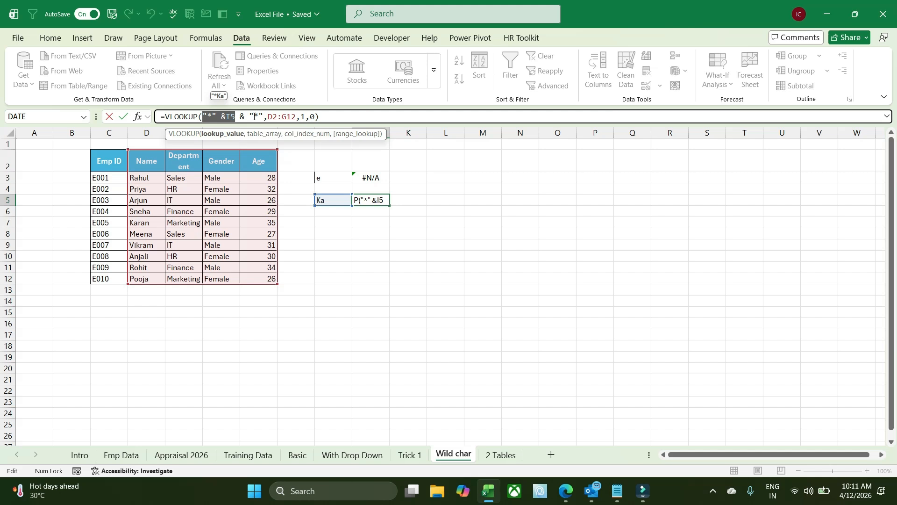
key("Escape")
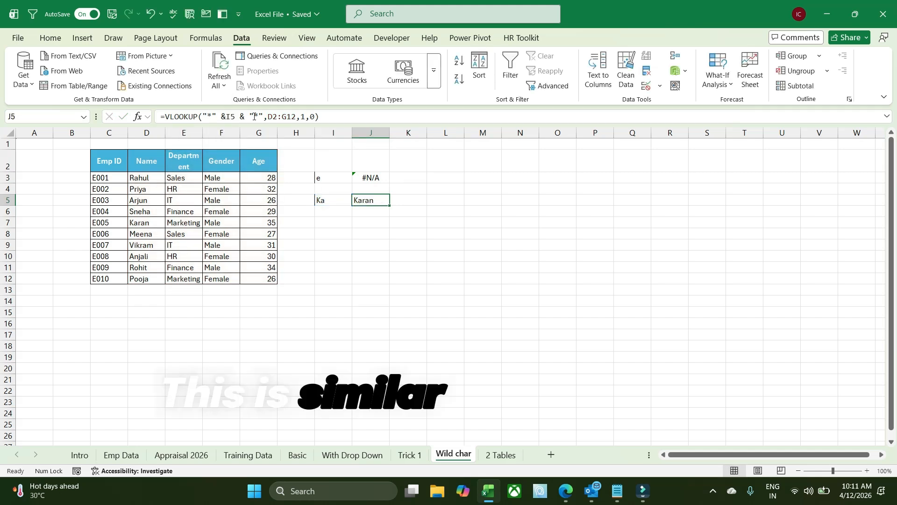
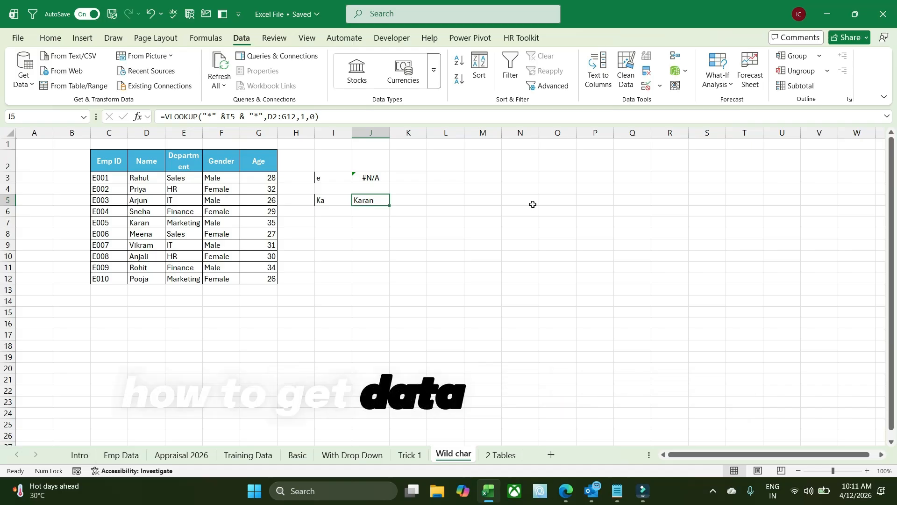
- On the 2 Tables sheet, copy the Emp ID, Name and Gender headers from the upper table into L7:N7
left_click(508, 455)
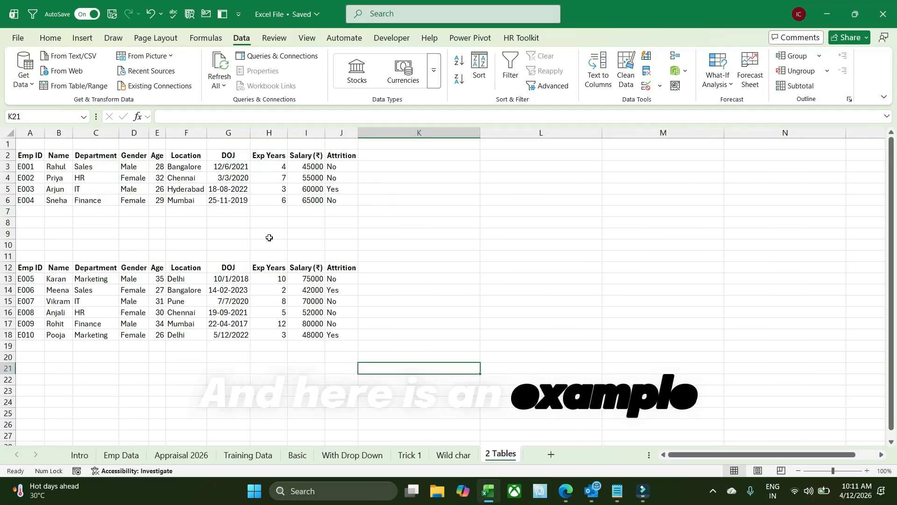
left_click(456, 212)
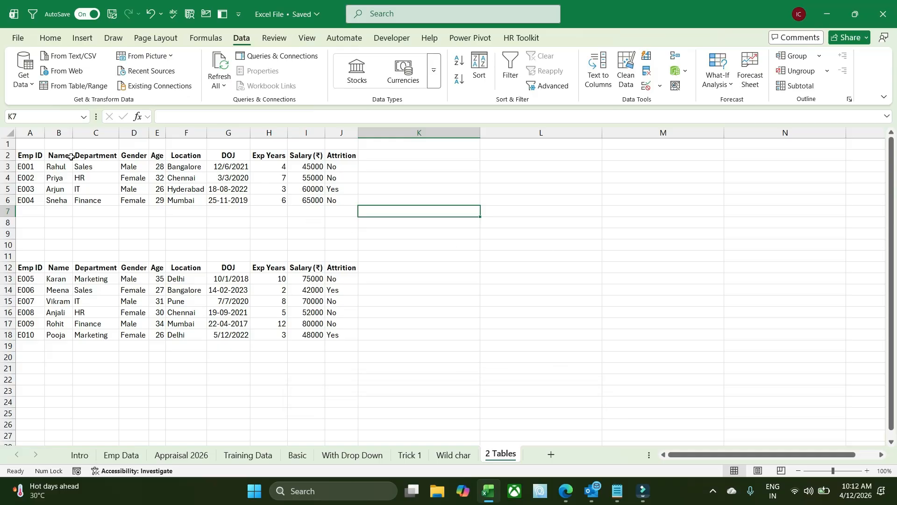
left_click(37, 157)
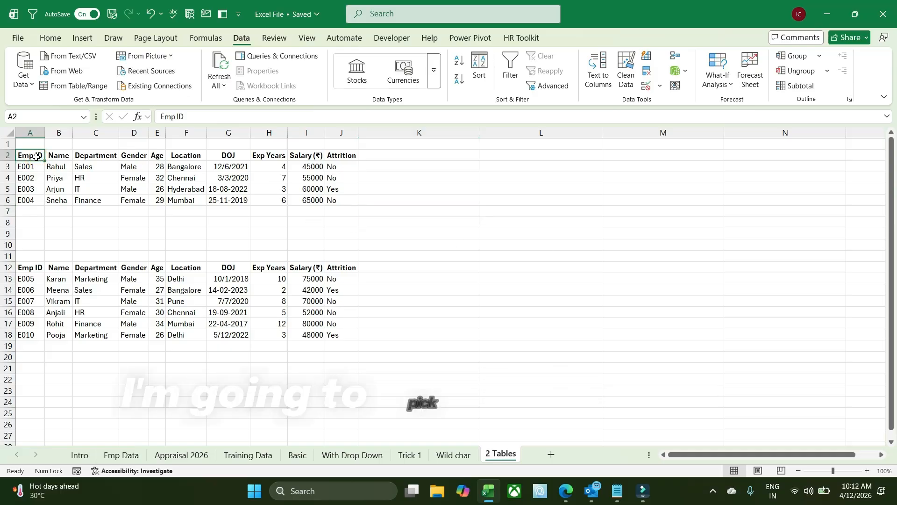
key("ctrl+c")
left_click(542, 215)
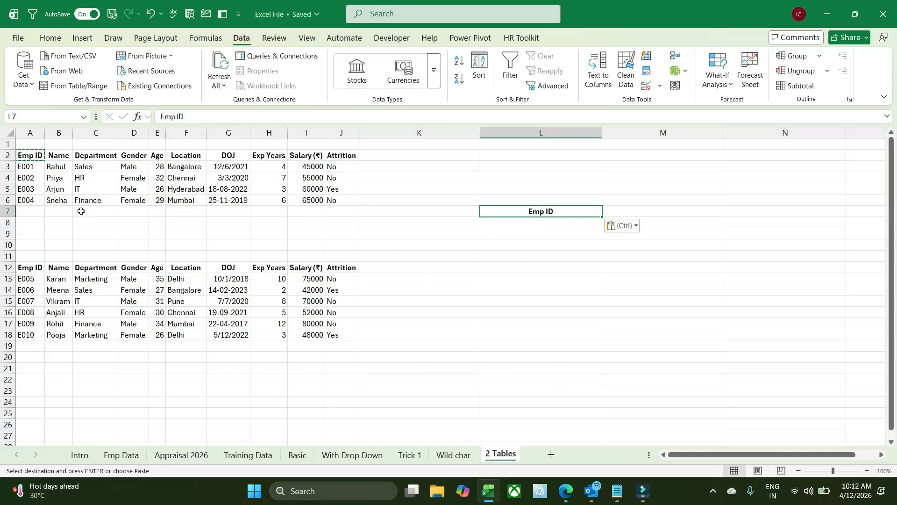
left_click(58, 155)
left_click(133, 155, "ctrl")
key("ctrl+c")
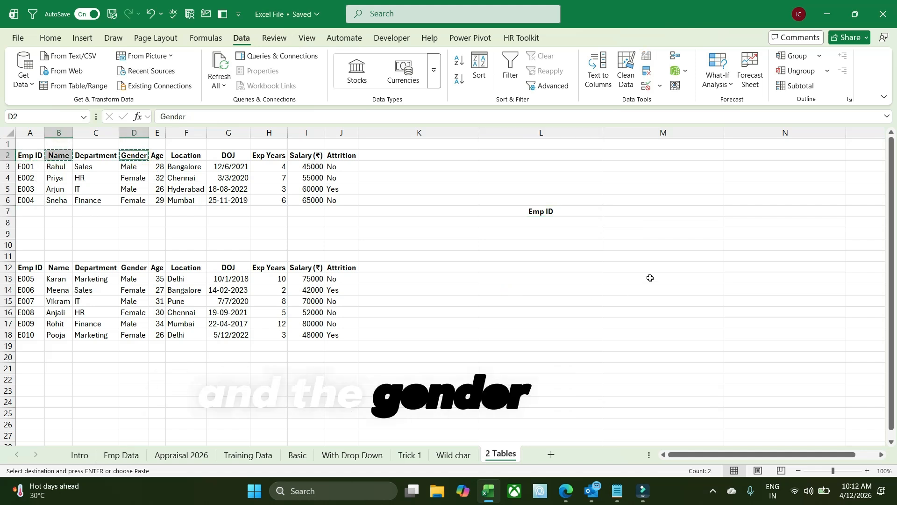
left_click(627, 213)
key("ctrl+v")
- Enter the ID of the upper table's first employee in L8 as the lookup value
left_click(556, 223)
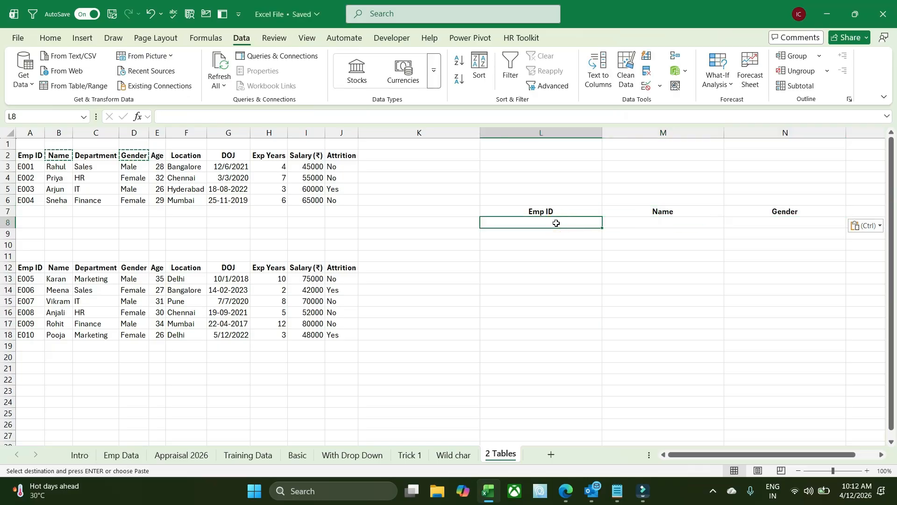
type("E001")
key("Tab")
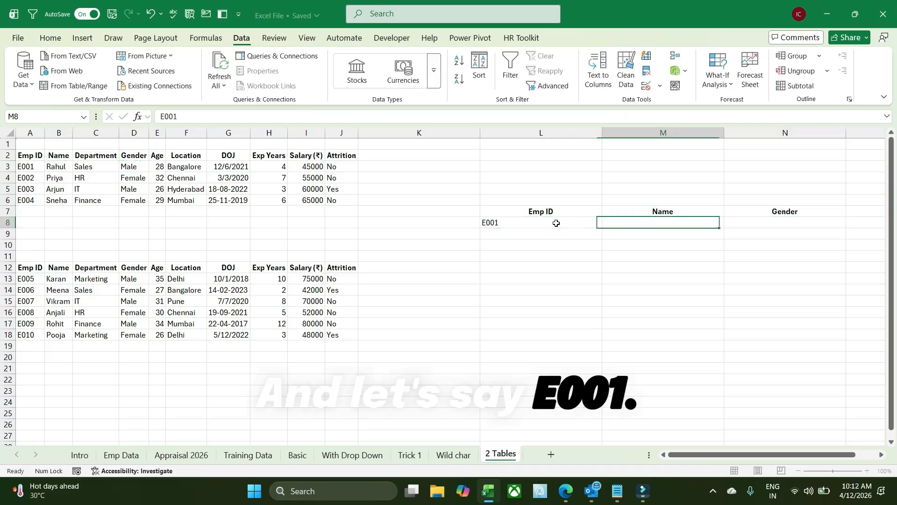
type("=vl")
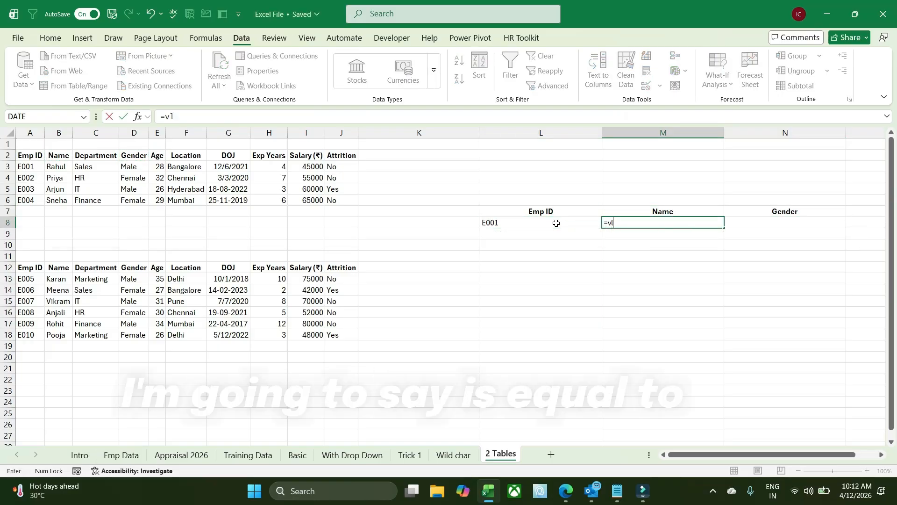
key("BackSpace")
key("BackSpace")
key("BackSpace")
- In M8, enter =VLOOKUP(L8,A2:J6,{2,4},0) to retrieve the employee's name and gender from the upper table
type("=vl")
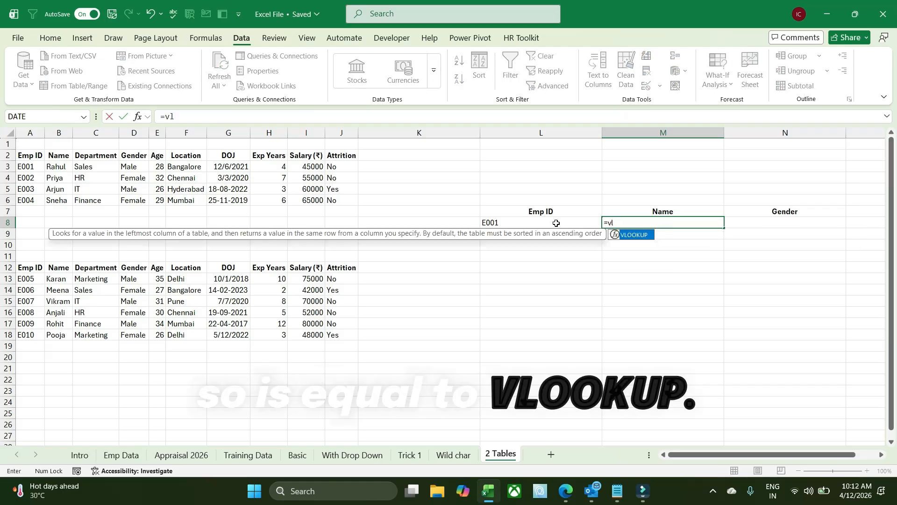
key("Tab")
left_click(525, 223)
type(",")
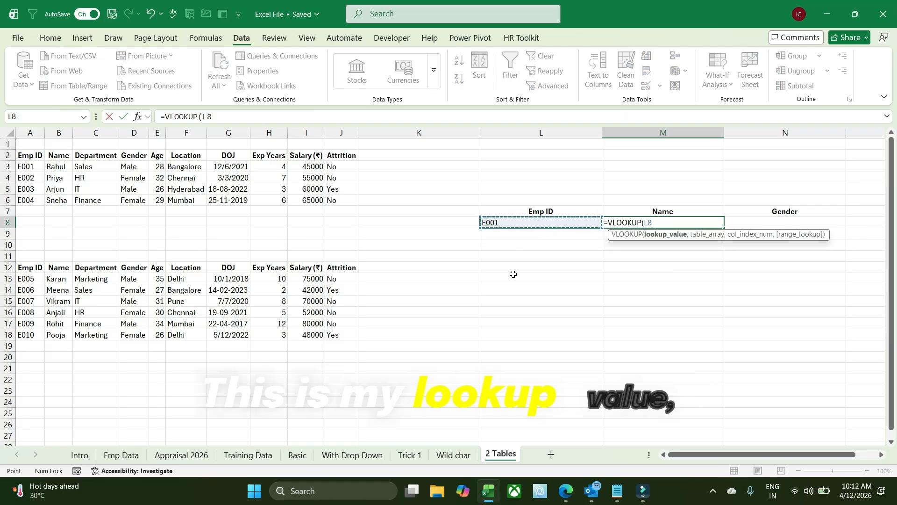
left_click_drag(40, 157, 355, 202)
type(",")
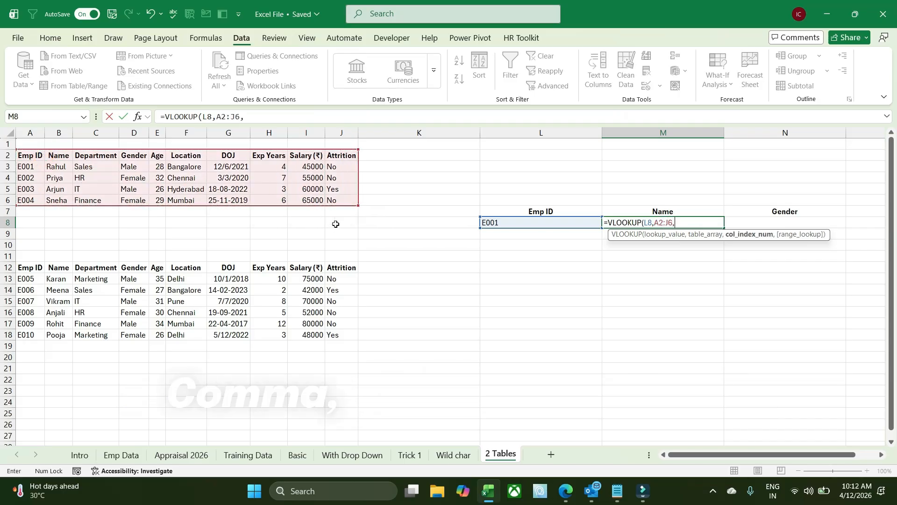
type("{")
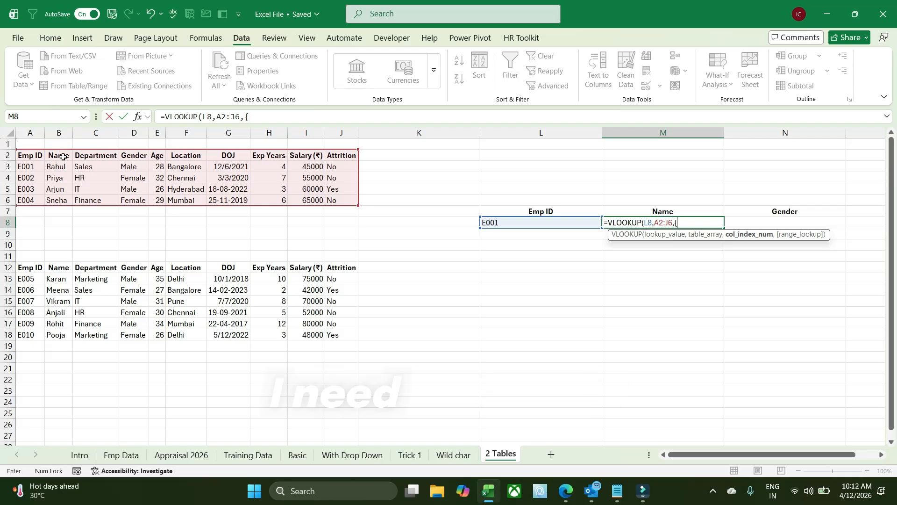
type("2,")
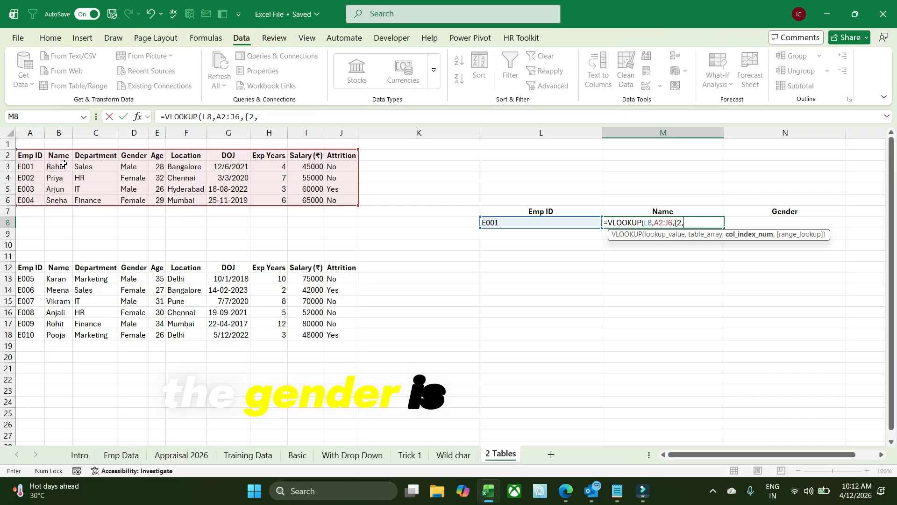
type("4")
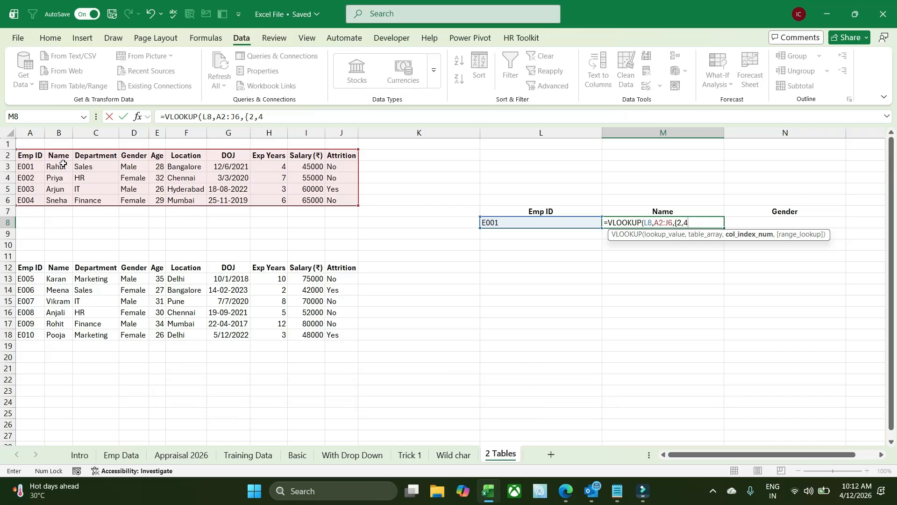
type("},0)")
key("Return")
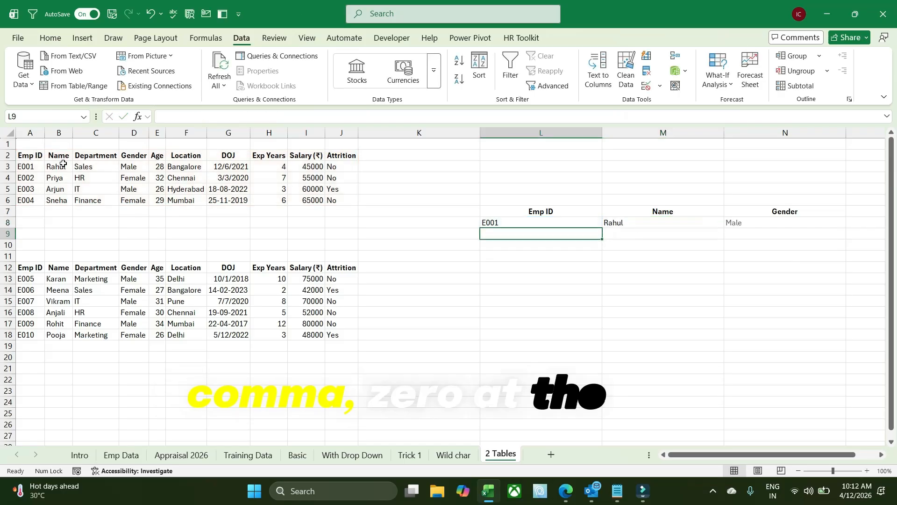
left_click(675, 224)
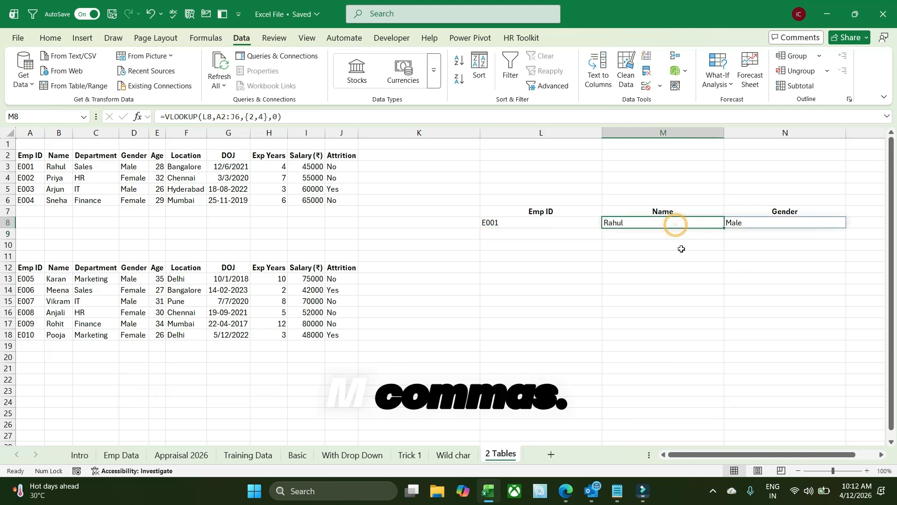
- Replace the lookup value in L8 with the ID of the lower table's third employee and check the M8 formula
left_click(542, 227)
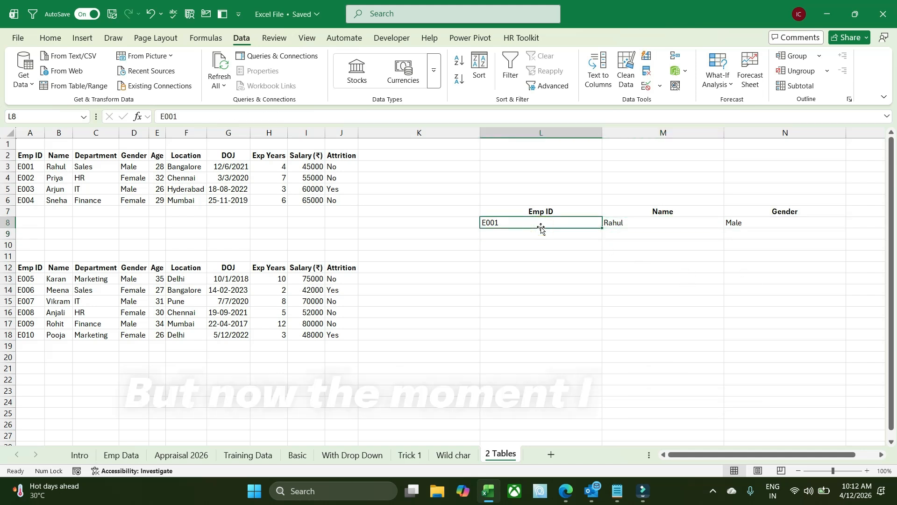
type("e00")
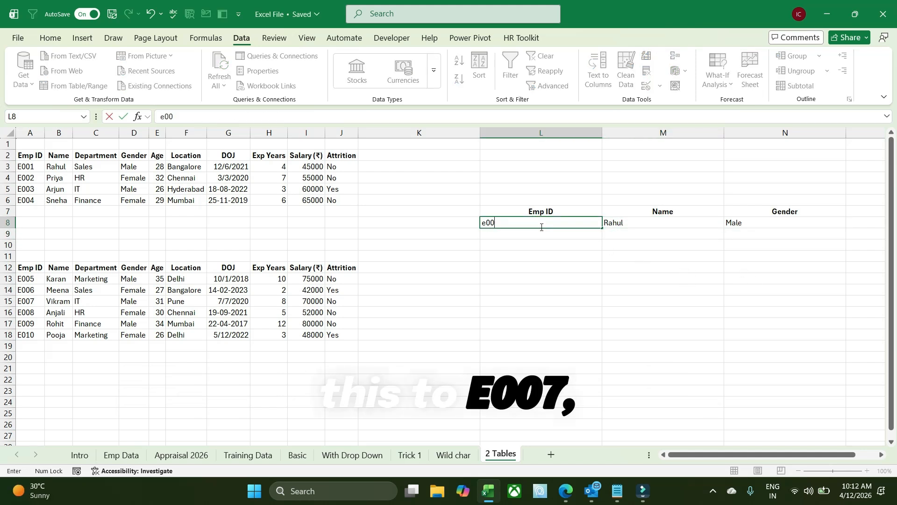
type("7")
key("Return")
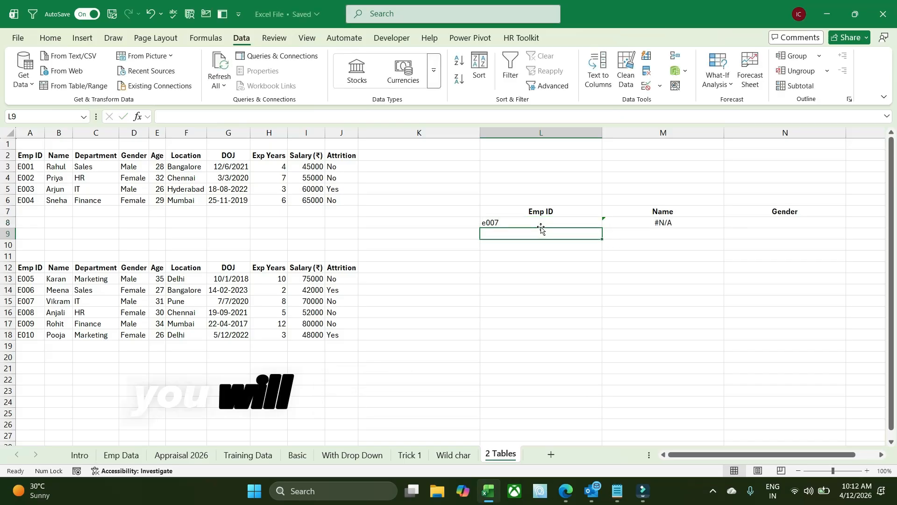
left_click(667, 225)
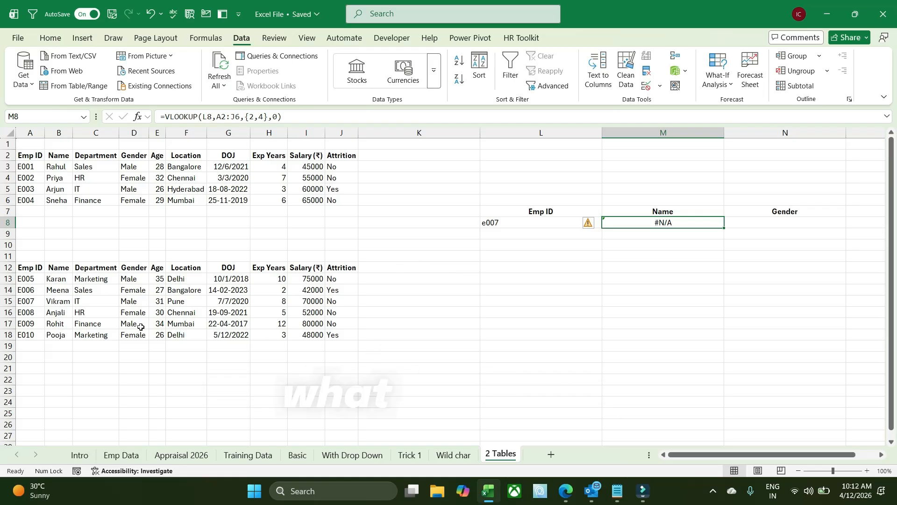
left_click(626, 235)
left_click(643, 228)
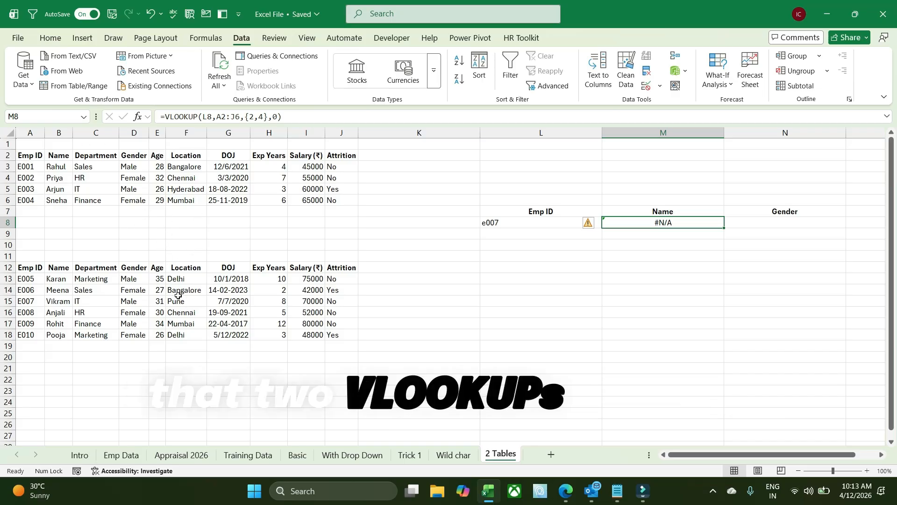
- In M12, begin an IFNA formula with VLOOKUP(L8,A2:J6,{2,4},0) on the upper table as its value argument
left_click(486, 268)
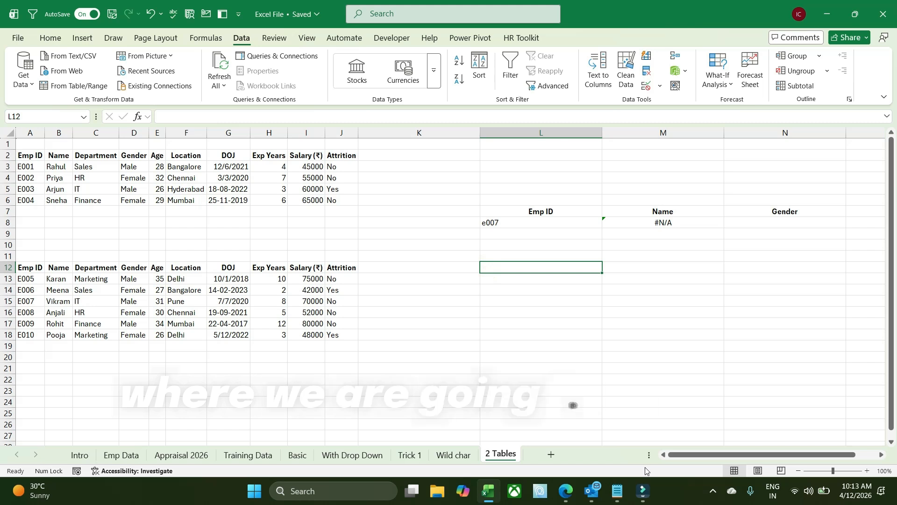
key("Right")
type("=ifna")
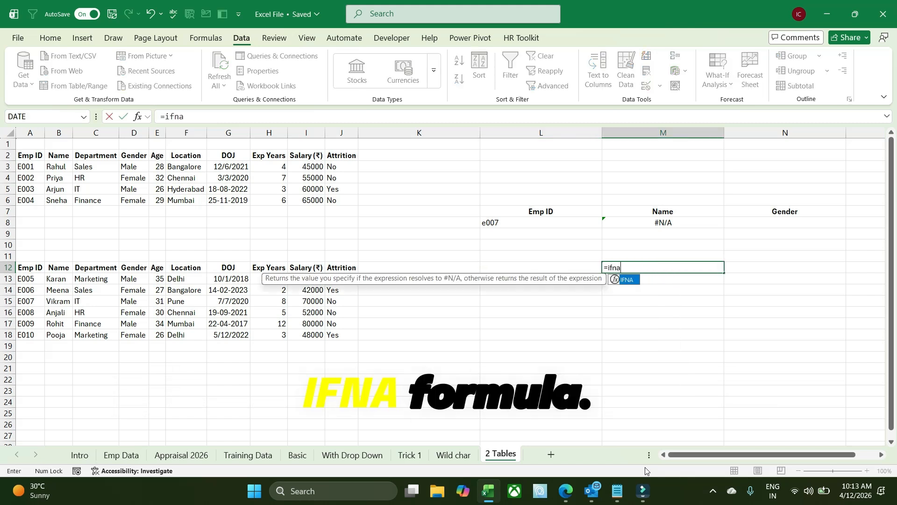
key("Tab")
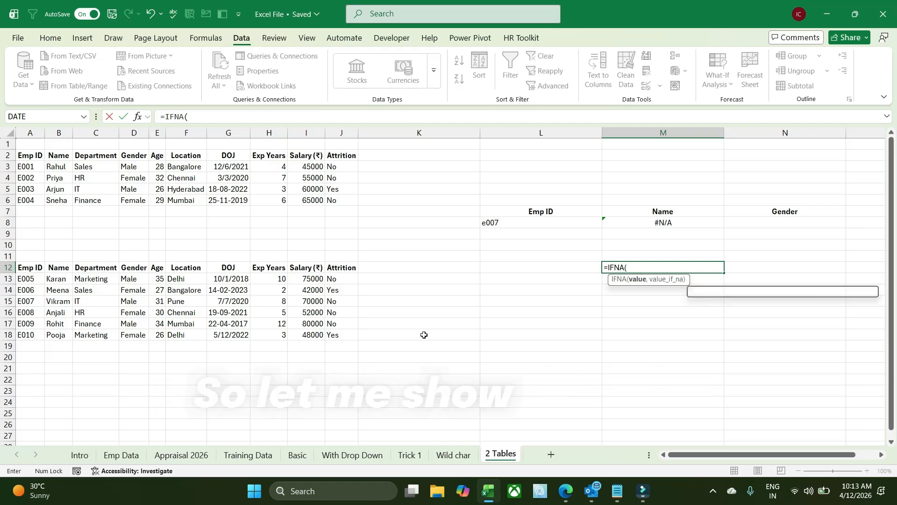
type("vlo")
left_click(542, 222)
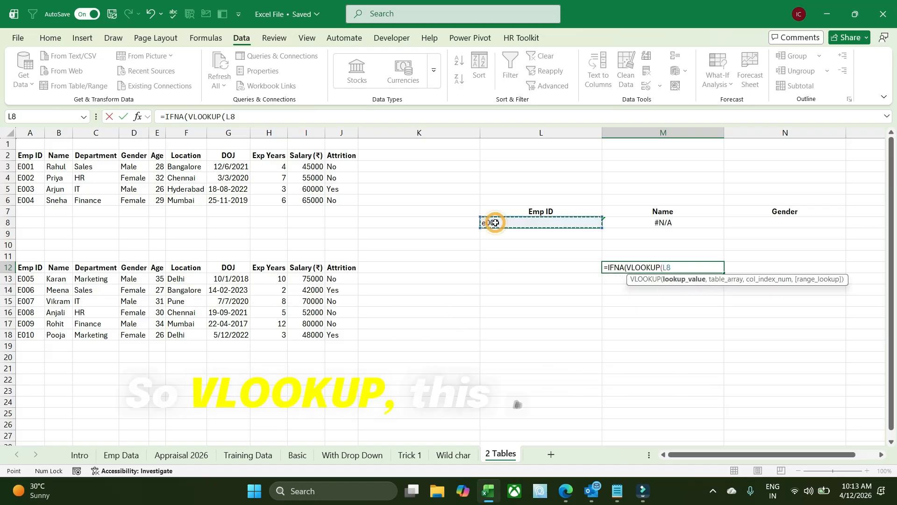
type(",")
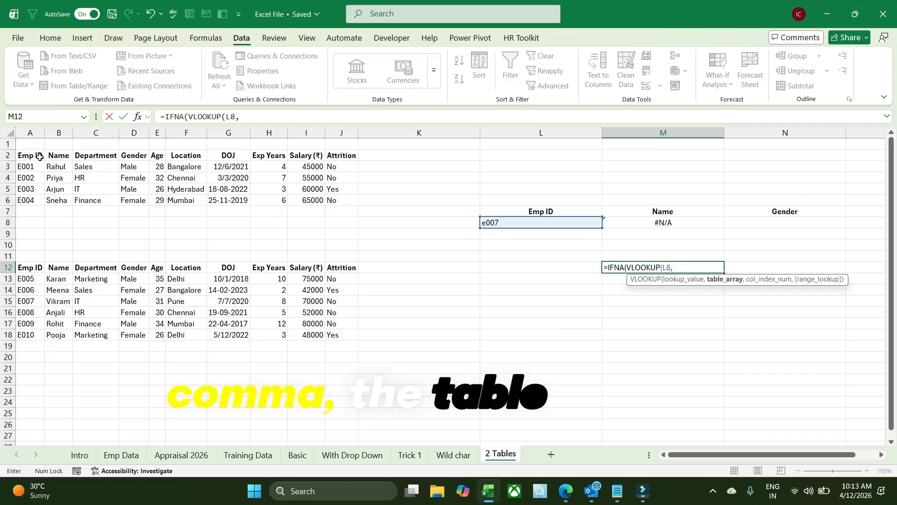
left_click_drag(40, 158, 333, 207)
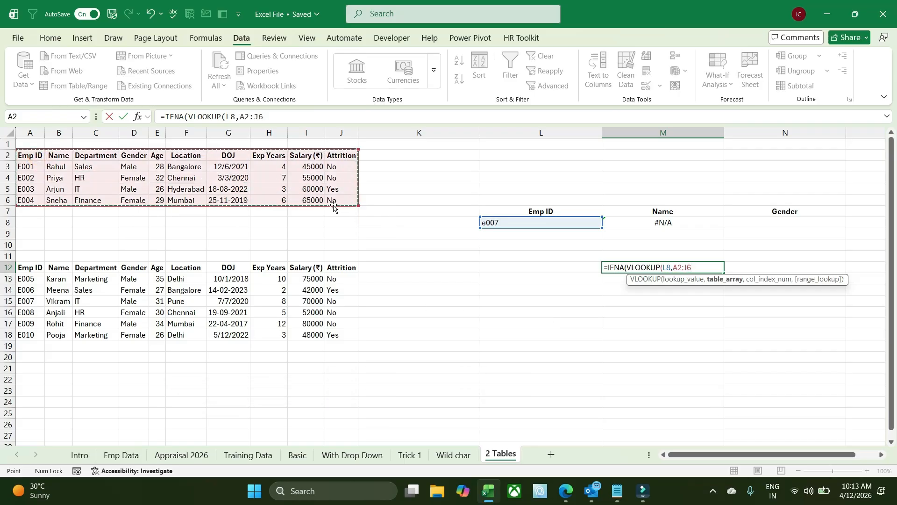
type(",")
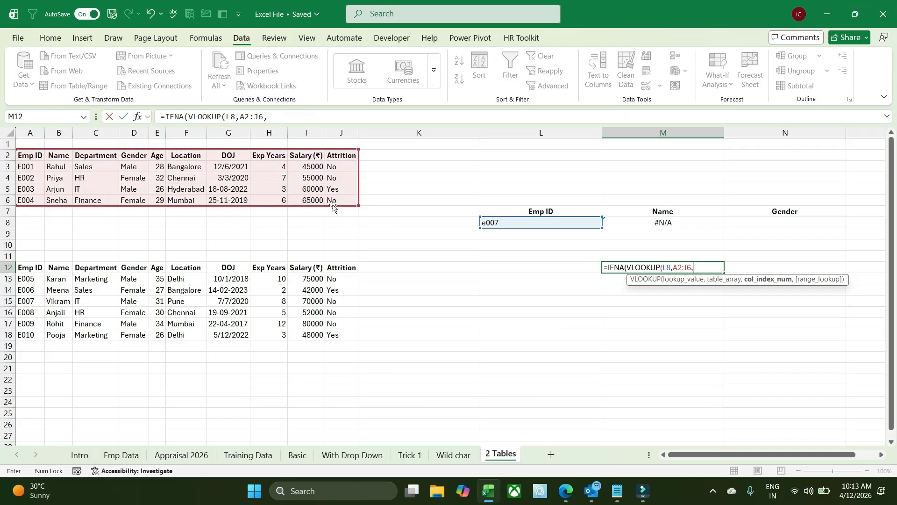
type("{2,4},0)")
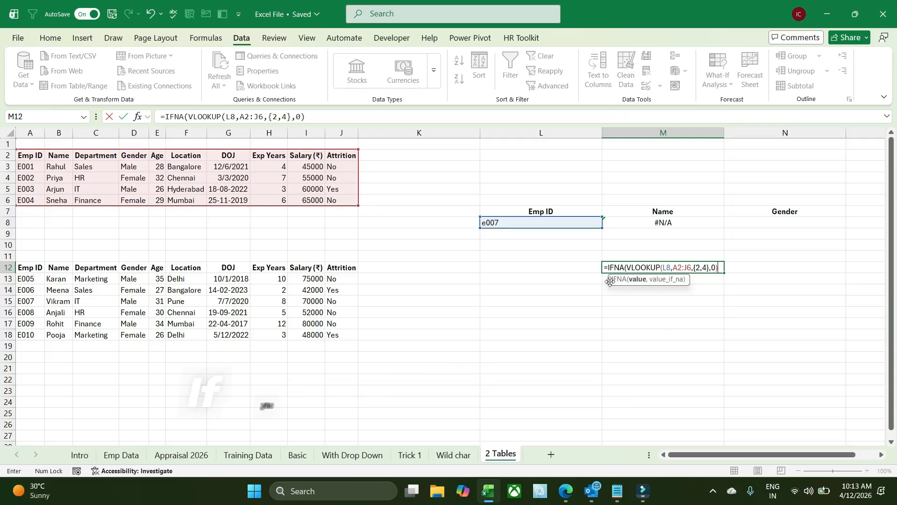
- Complete the M12 formula with VLOOKUP(L8,A12:J18,{2,4},0) on the lower table as the IFNA fallback
type(",")
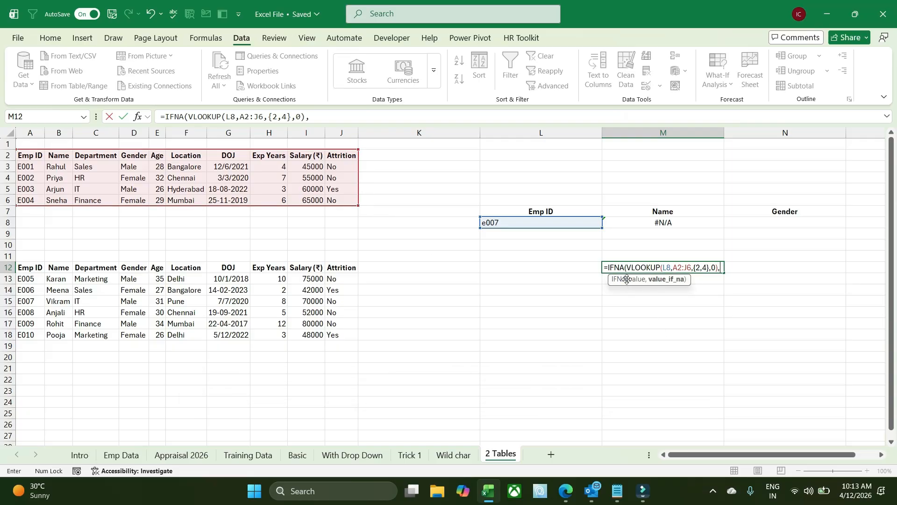
type("VLOOKUP(")
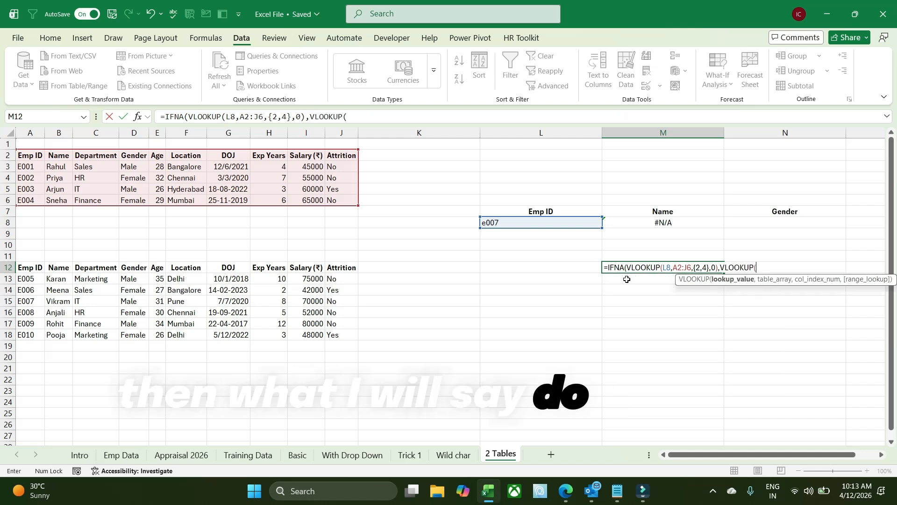
left_click(555, 223)
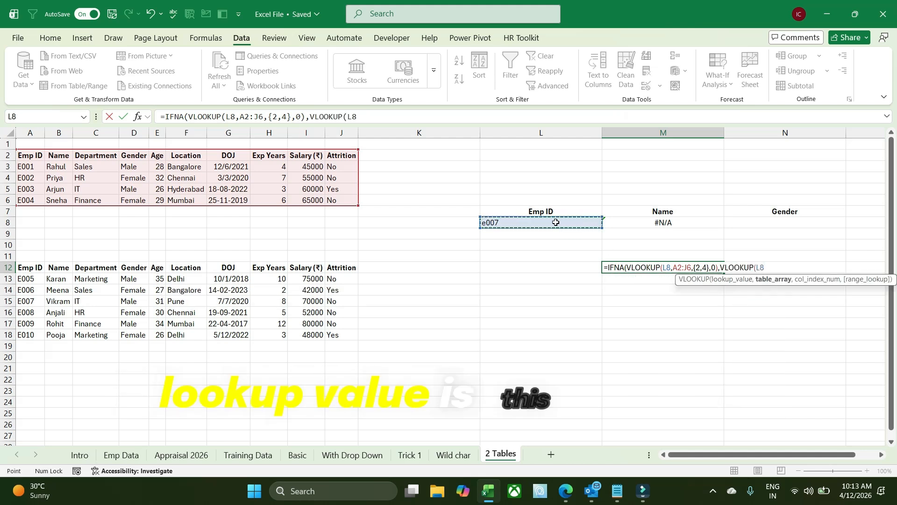
type(",")
left_click_drag(29, 267, 344, 338)
type(",")
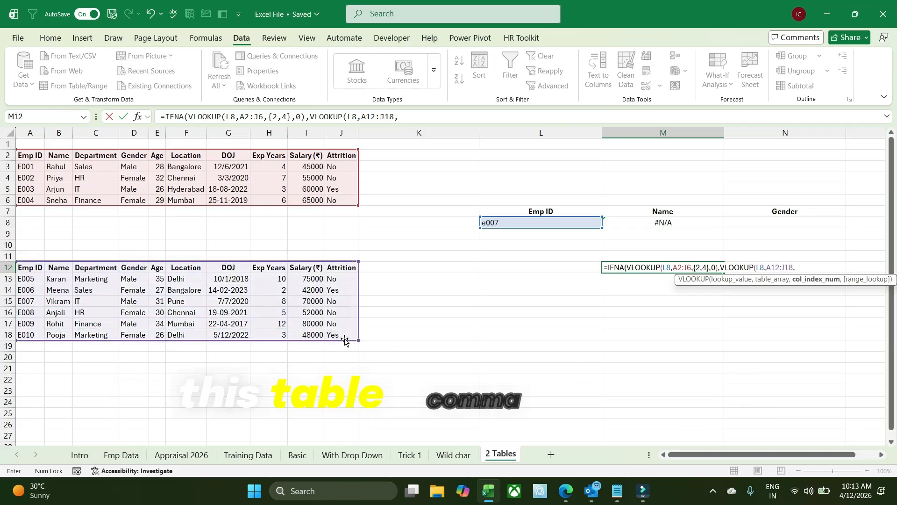
type("{")
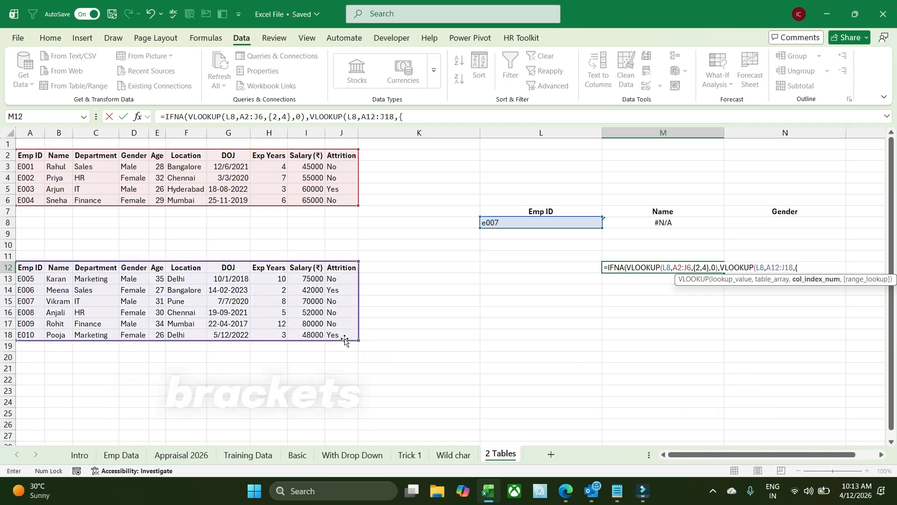
type("2,4},")
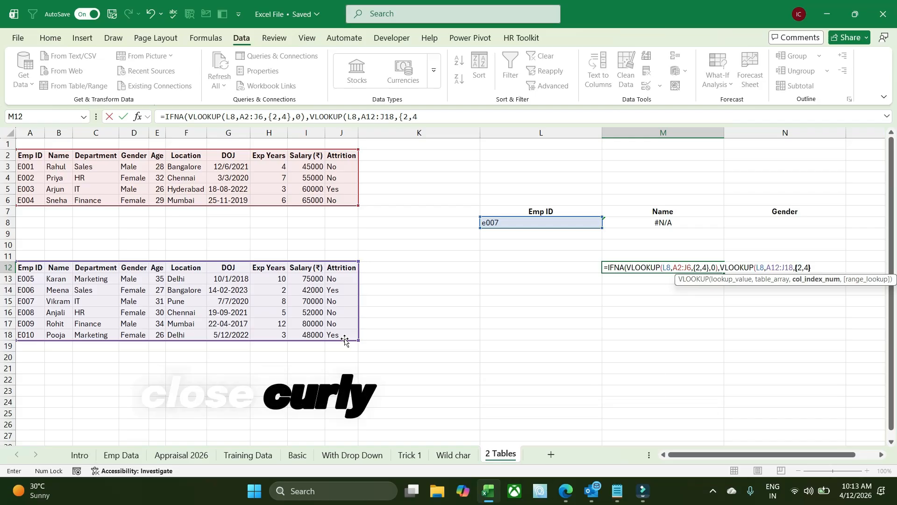
type("0)")
key("Return")
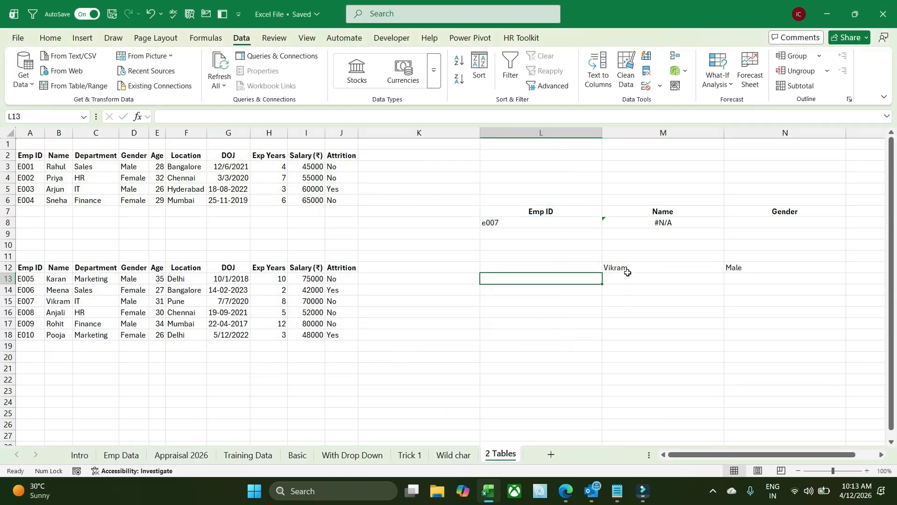
- Test the M12 formula by setting L8 to the ID of the upper table's third employee
left_click(627, 272)
left_click(531, 222)
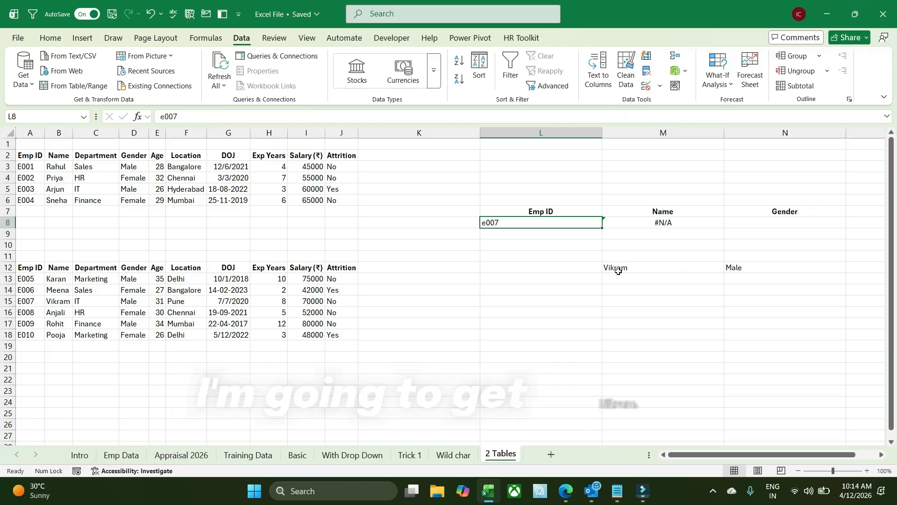
type("e")
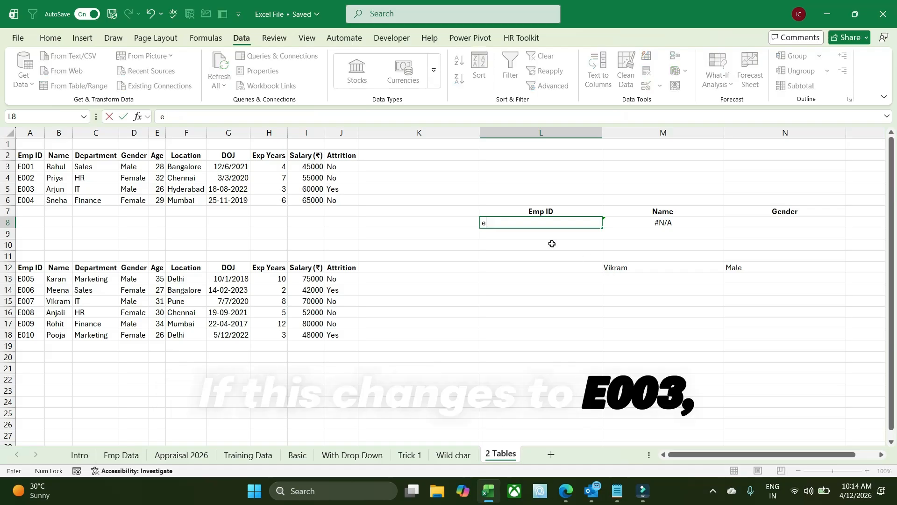
type("003")
key("Return")
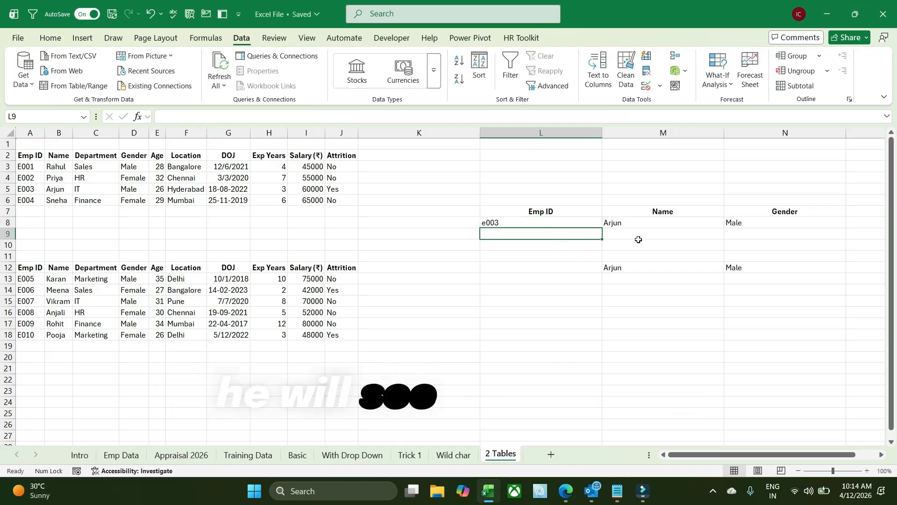
left_click(637, 269)
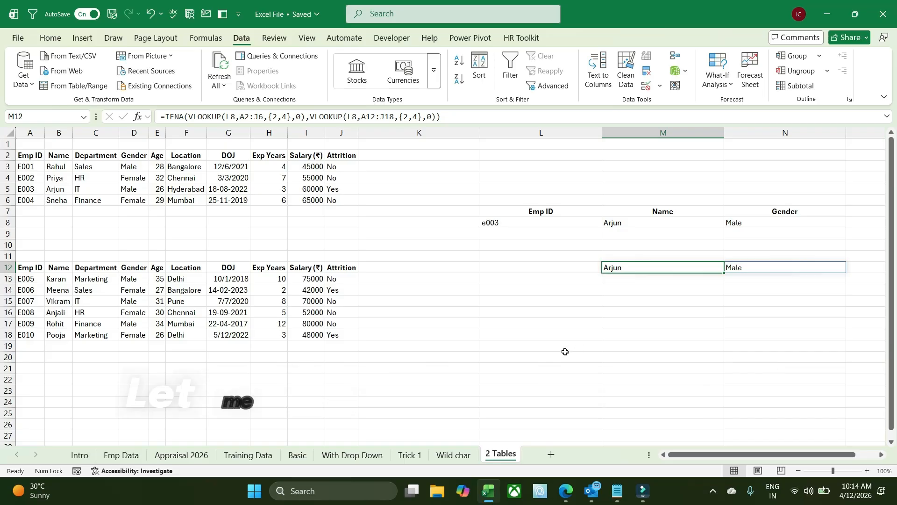
- Move the lower table's Emp ID column, A12:A18, between its Department and Gender columns
left_click(552, 333)
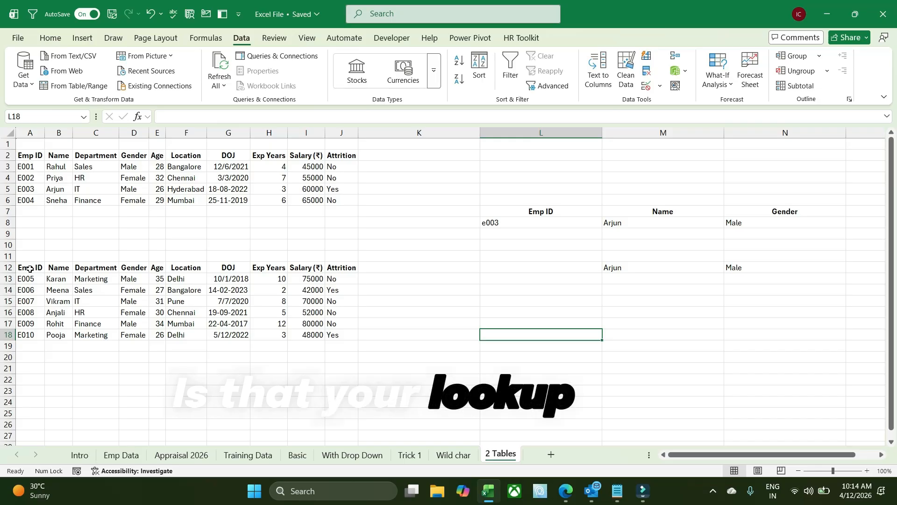
left_click_drag(29, 268, 31, 334)
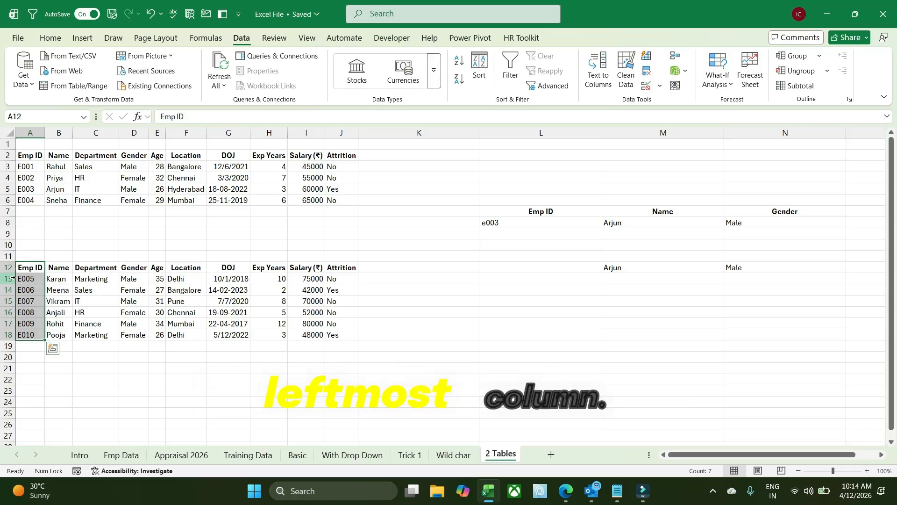
left_click_drag(43, 302, 121, 299)
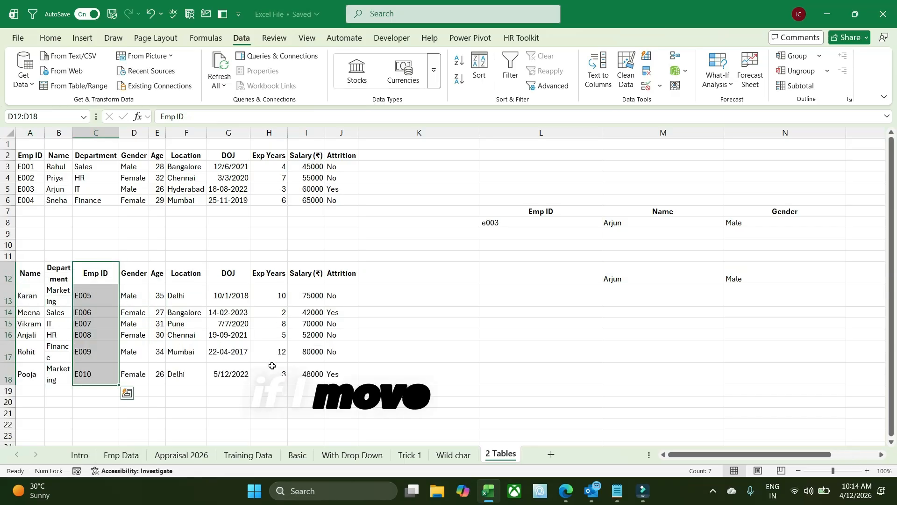
- In L16, begin a VLOOKUP with L8 as the lookup value and C12:J18, starting at Emp ID, as the table array
left_click(525, 335)
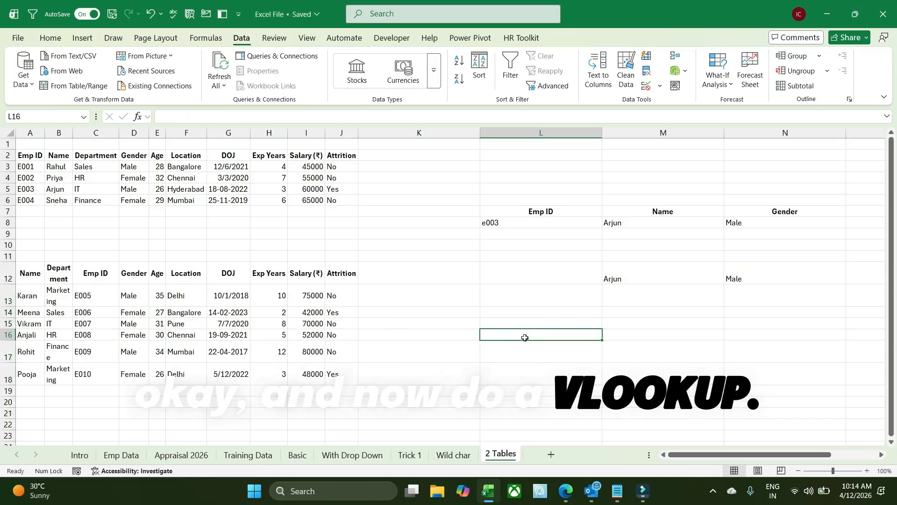
type("=vlo")
key("Tab")
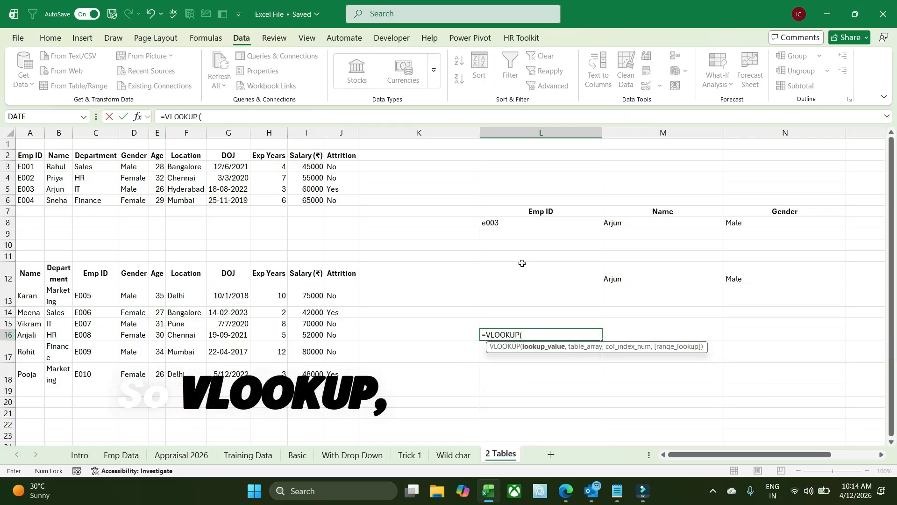
left_click(514, 224)
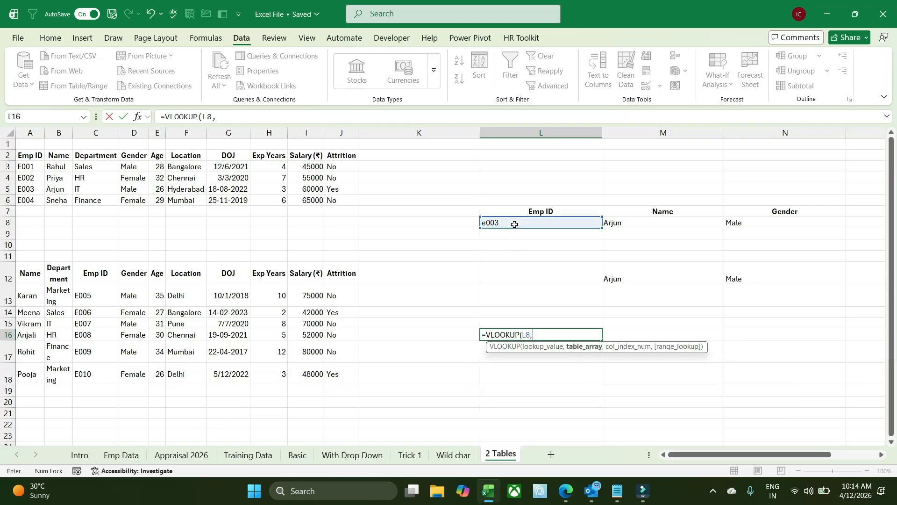
left_click_drag(90, 283, 348, 383)
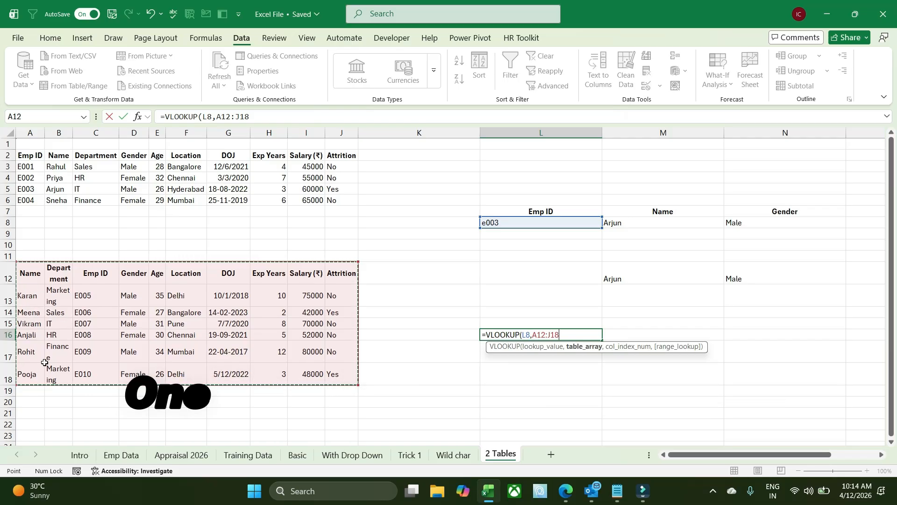
left_click(92, 278)
left_click_drag(281, 340, 341, 383)
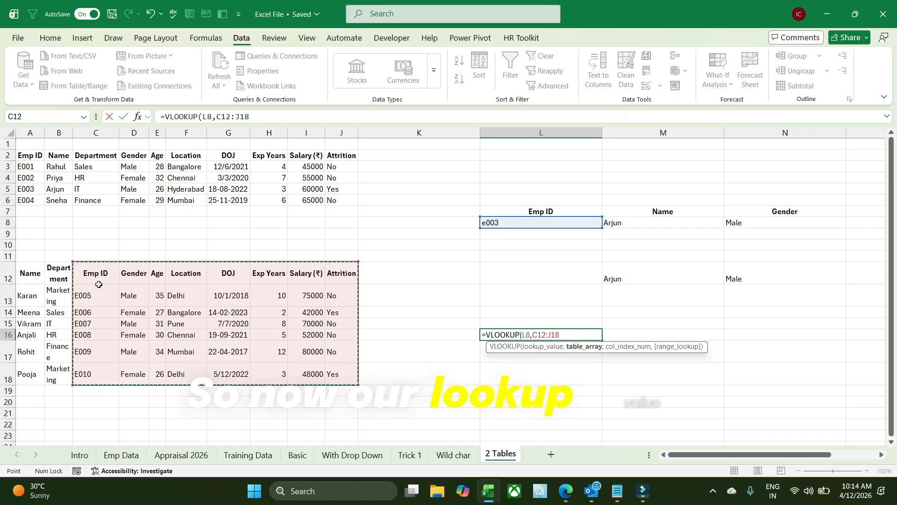